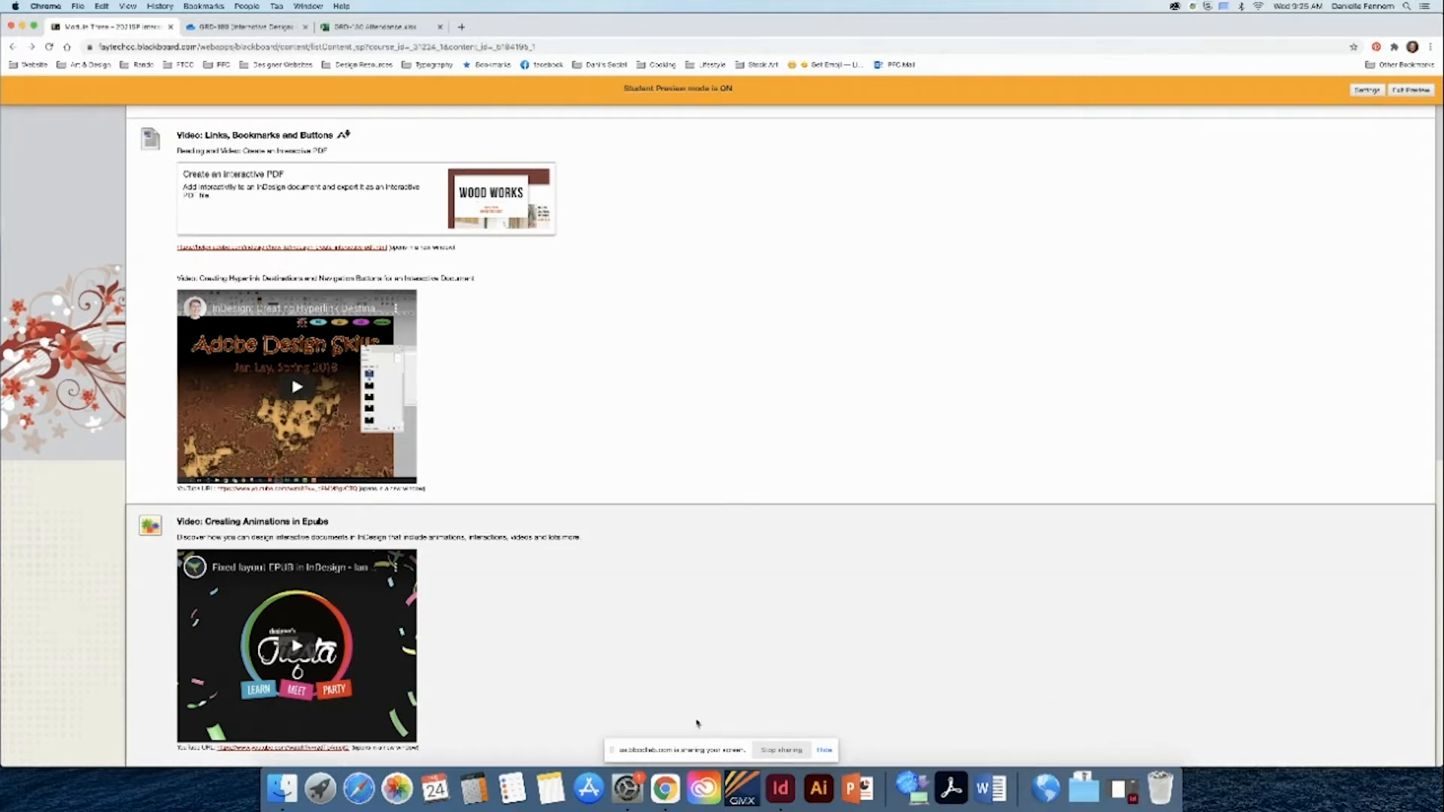
Step: Switch to InDesign and change the workspace to Interactive for PDF
click(783, 795)
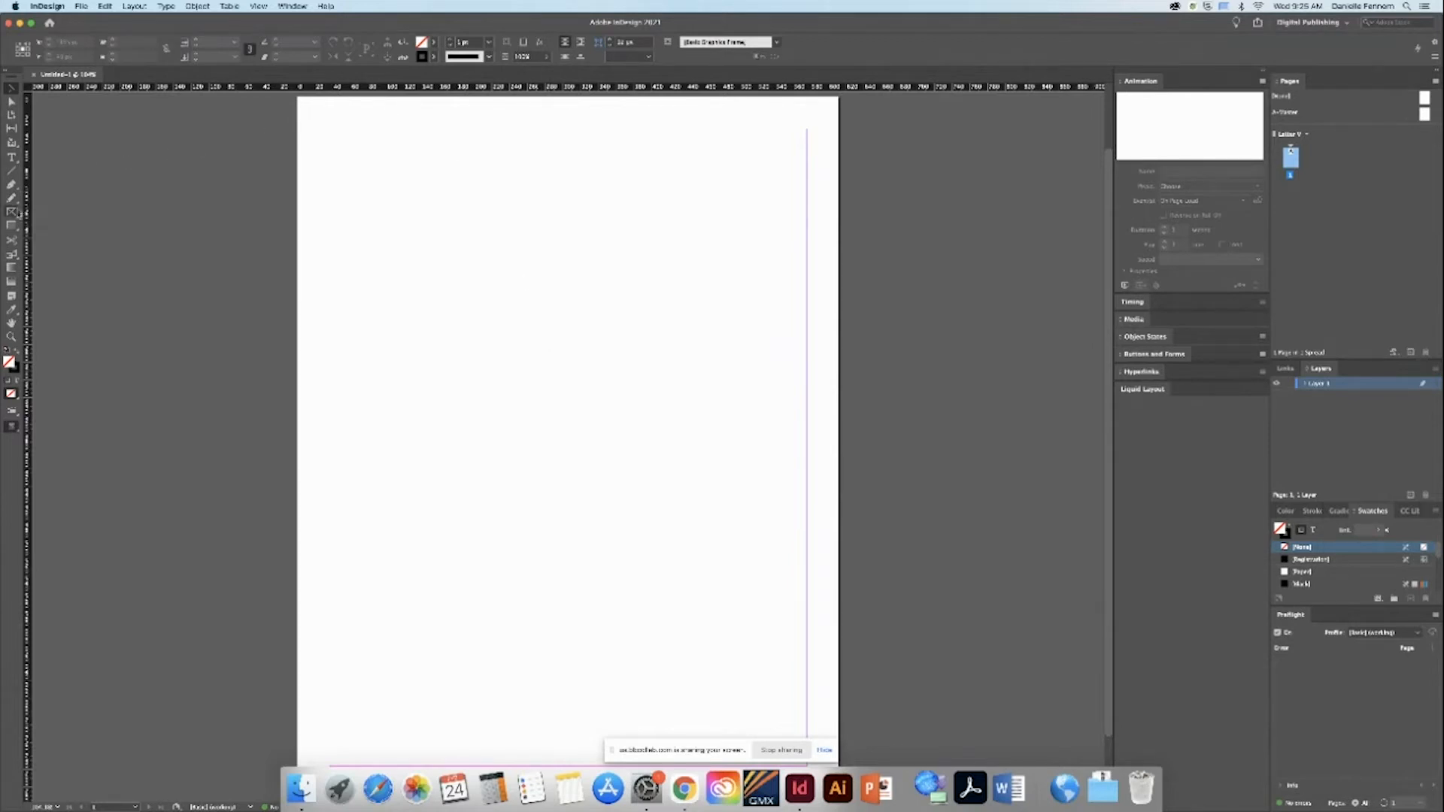
click(10, 227)
click(292, 7)
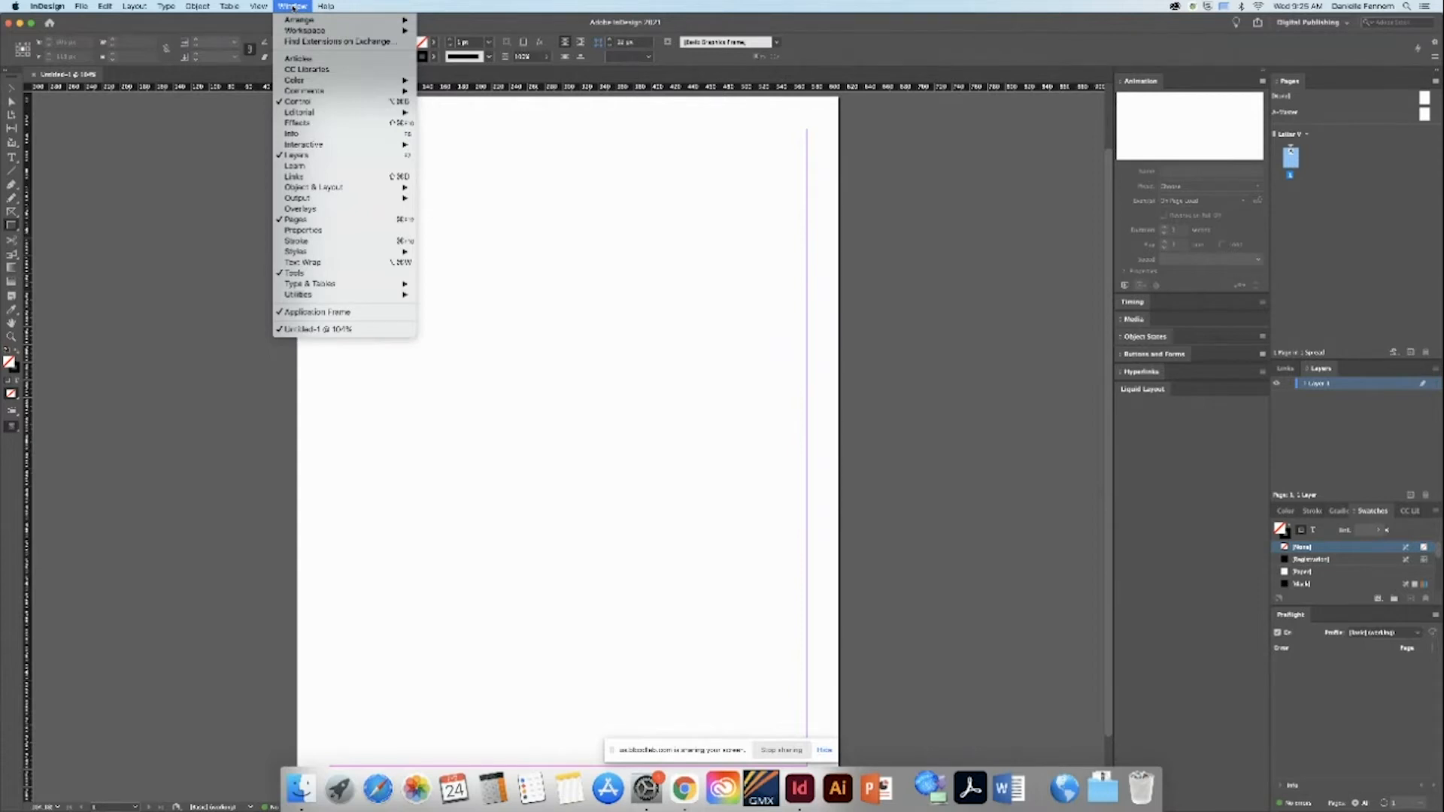
mouse_move(293, 31)
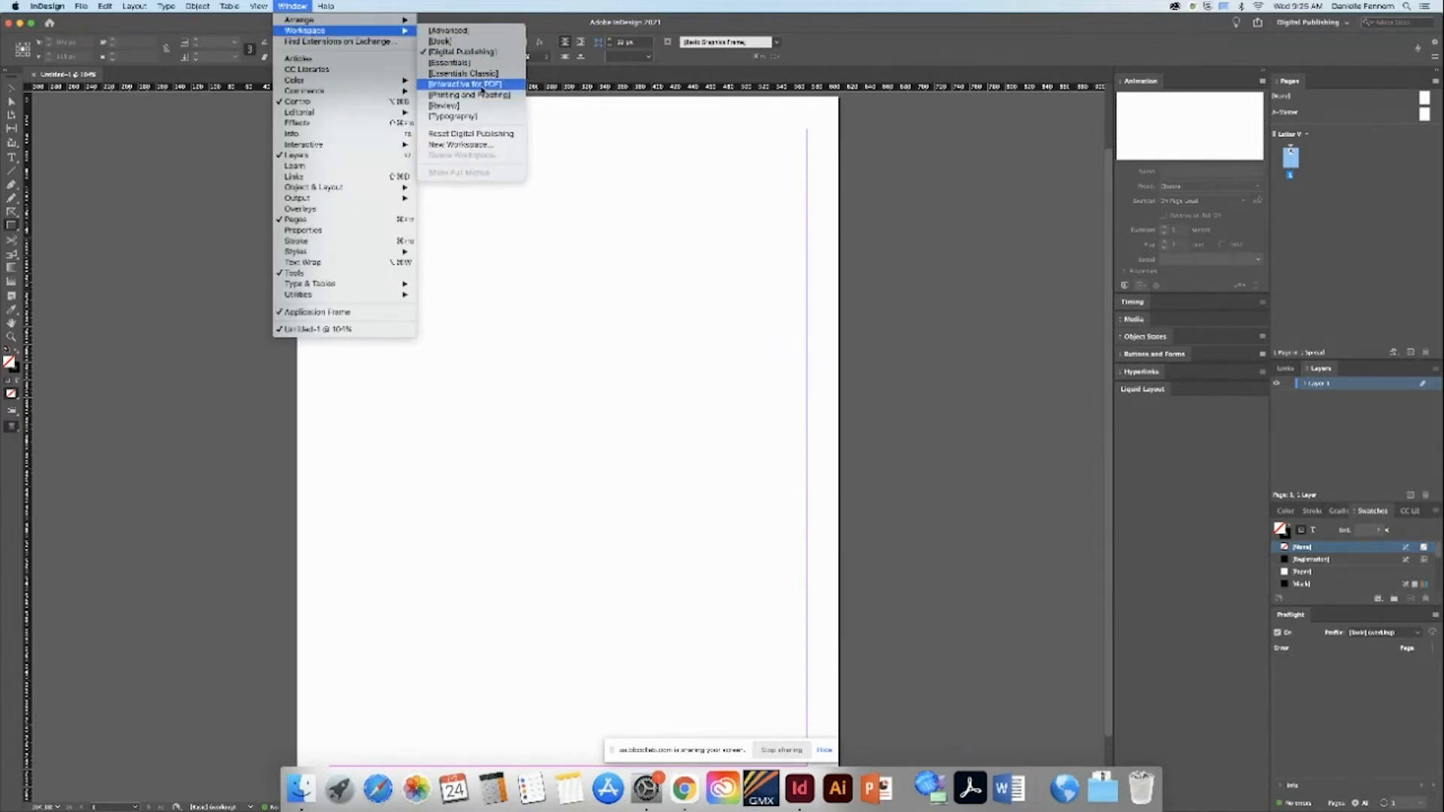
click(496, 86)
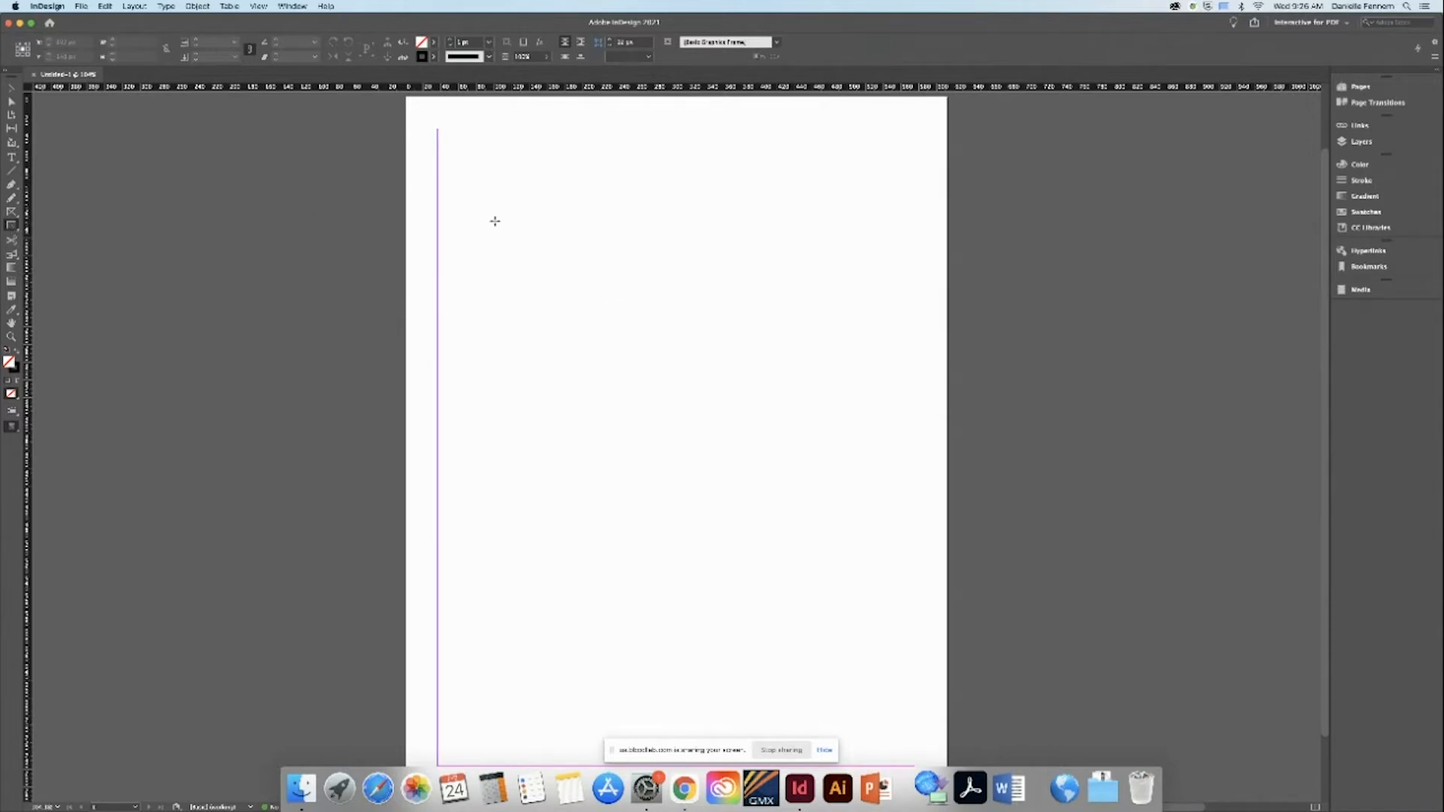
Step: Draw a rectangle about 250 by 75 px in the upper part of the page and fill it with the blue Colorful_Theme swatch
drag(476, 219, 697, 286)
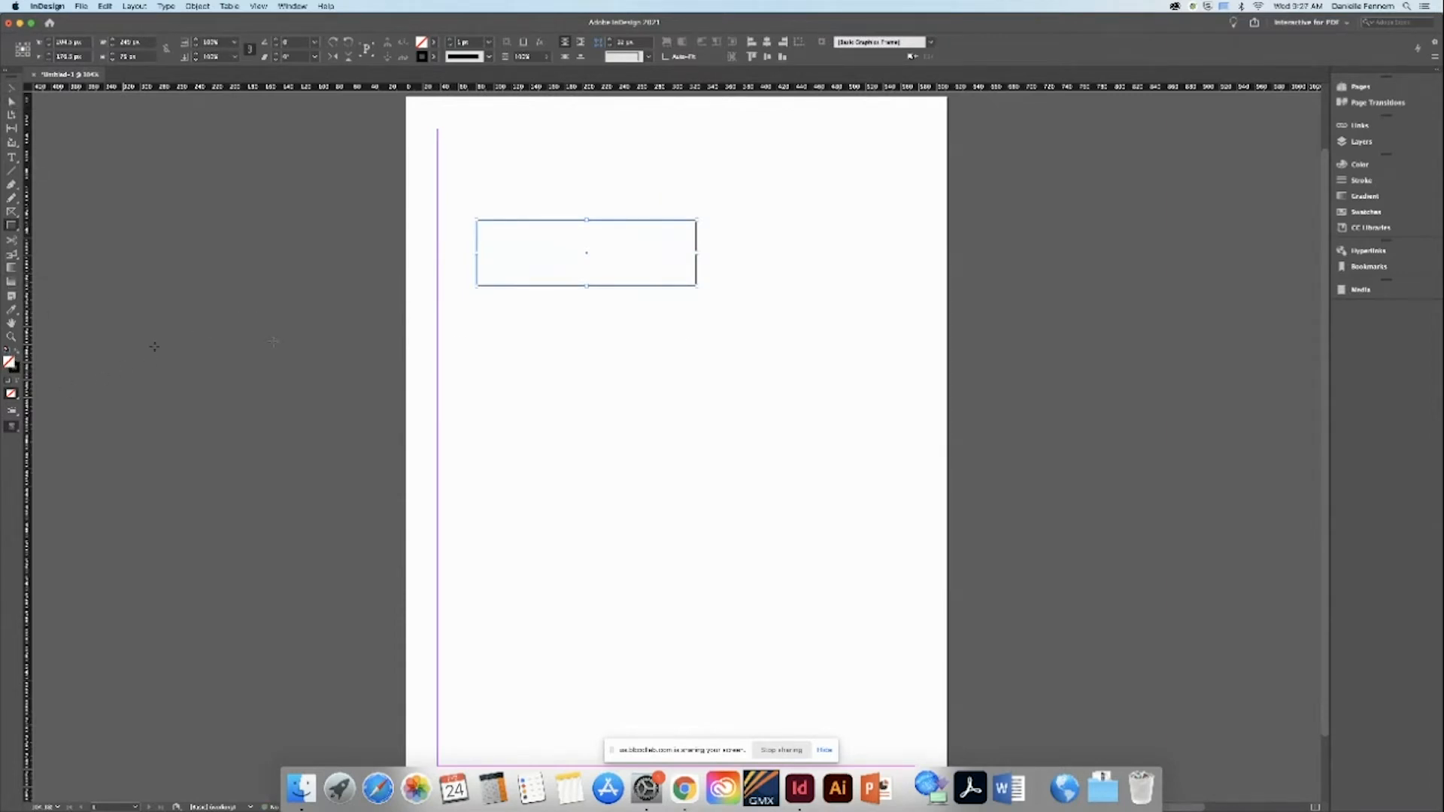
click(1366, 212)
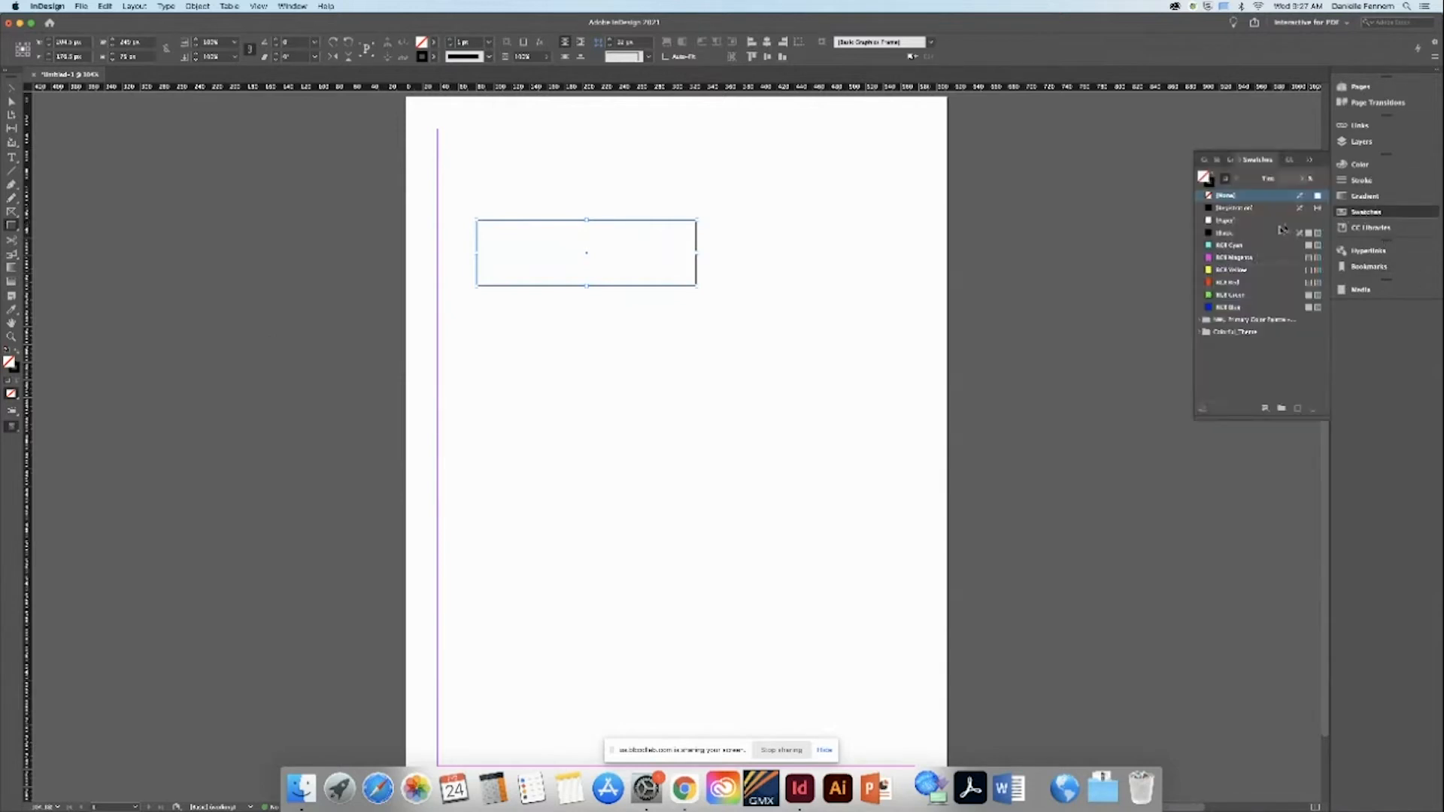
click(1200, 332)
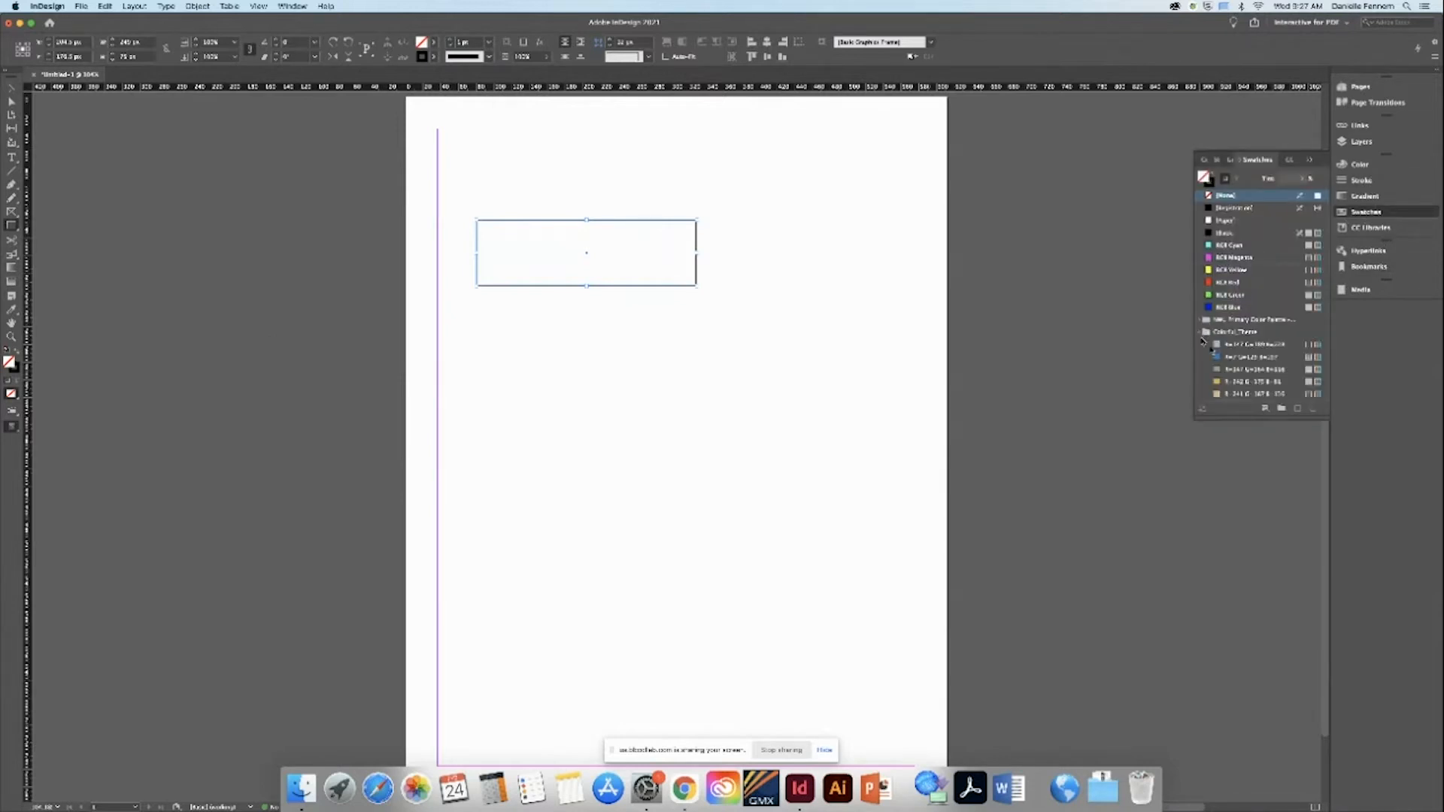
drag(1251, 429, 1233, 515)
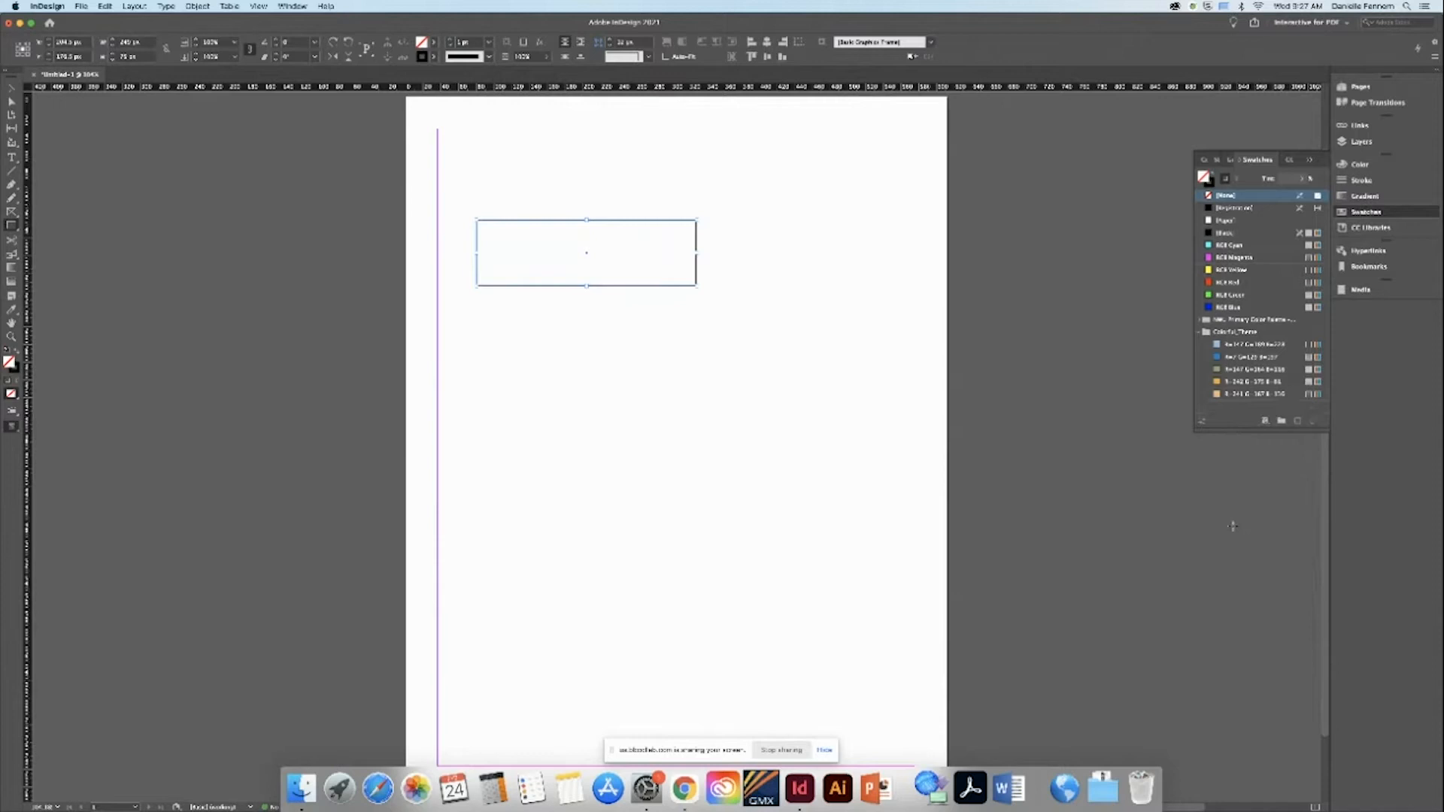
click(1231, 358)
click(11, 88)
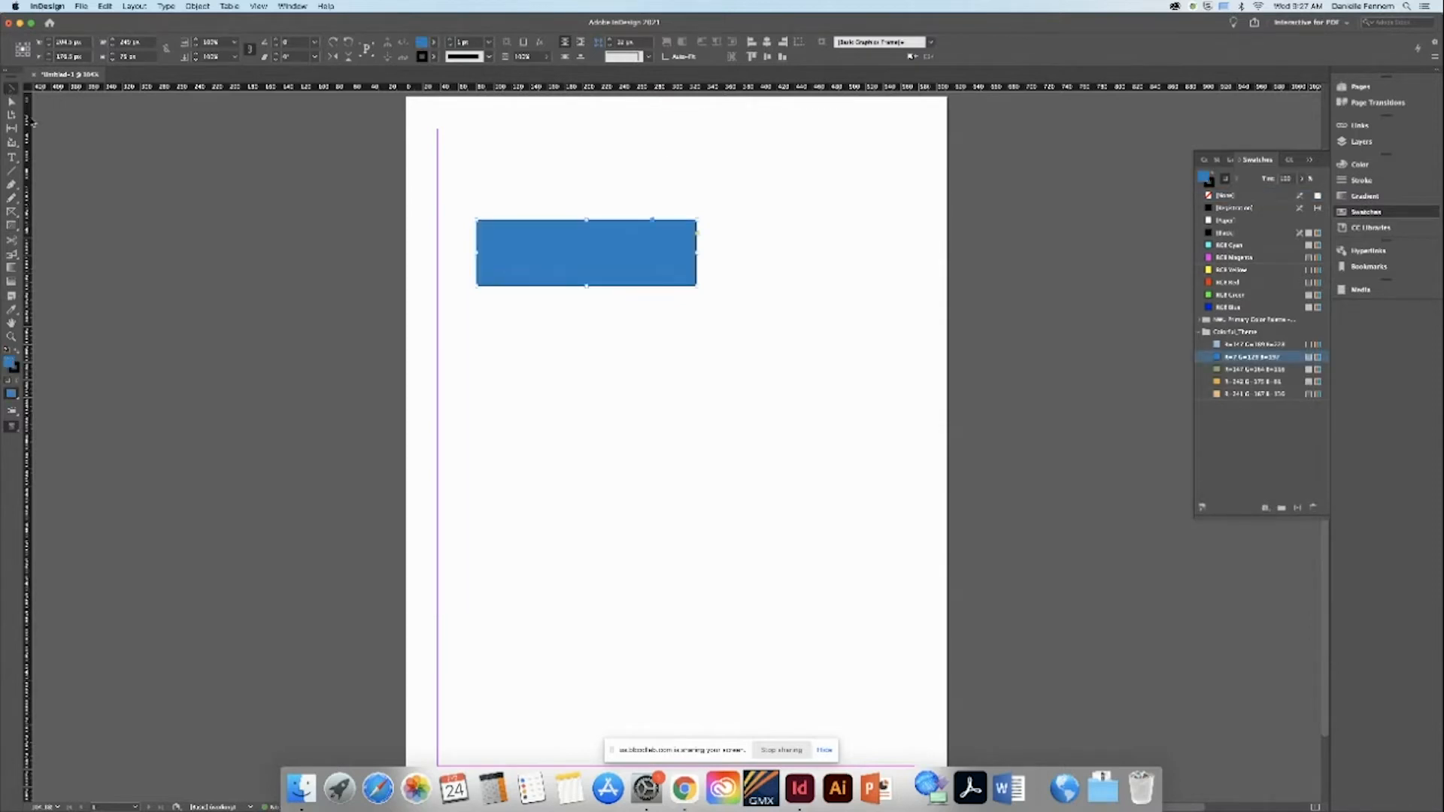
Step: Add a text frame over the blue rectangle reading SUBMIT and centre-align its text
click(11, 158)
drag(476, 321, 665, 233)
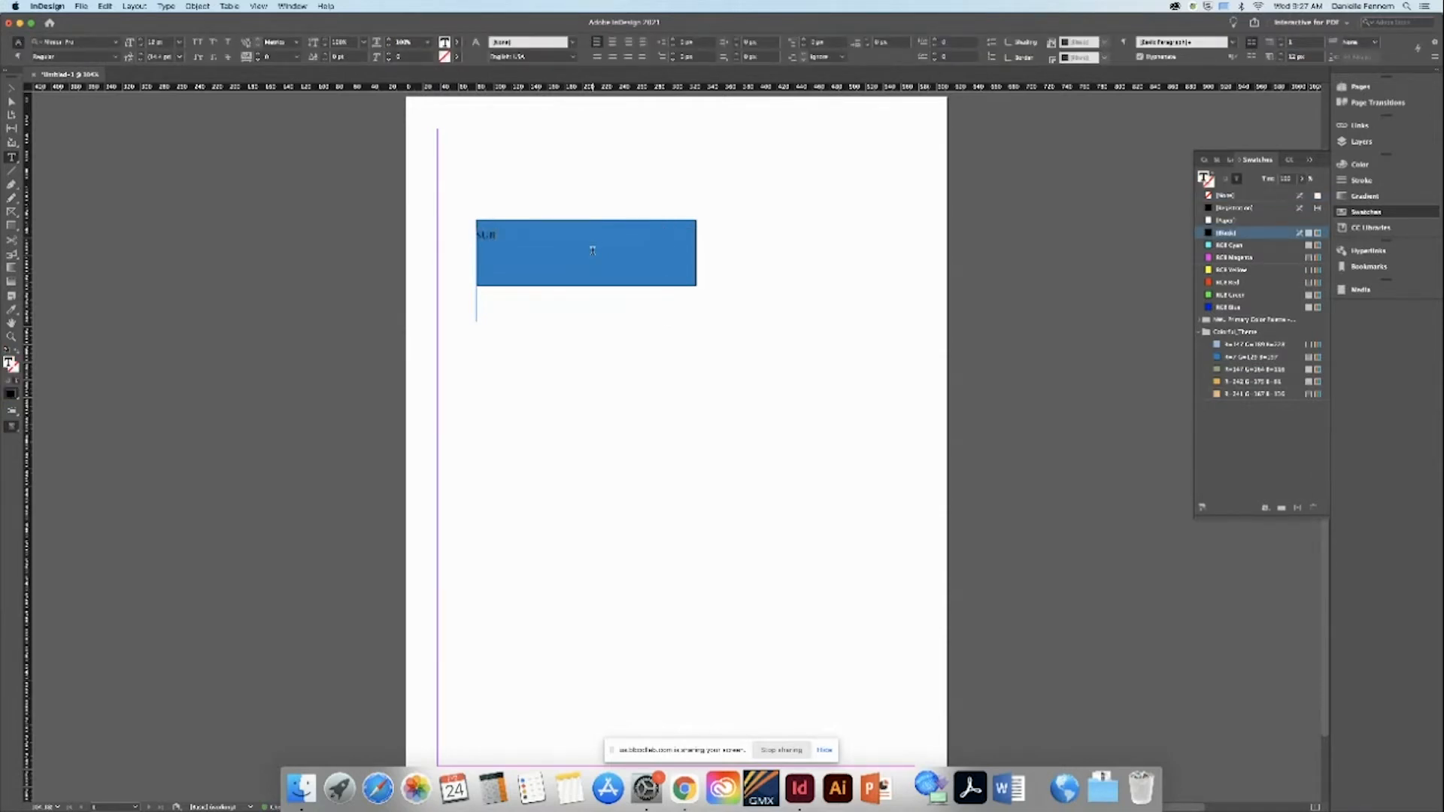
text(SUBMIT)
key(super+a)
click(19, 57)
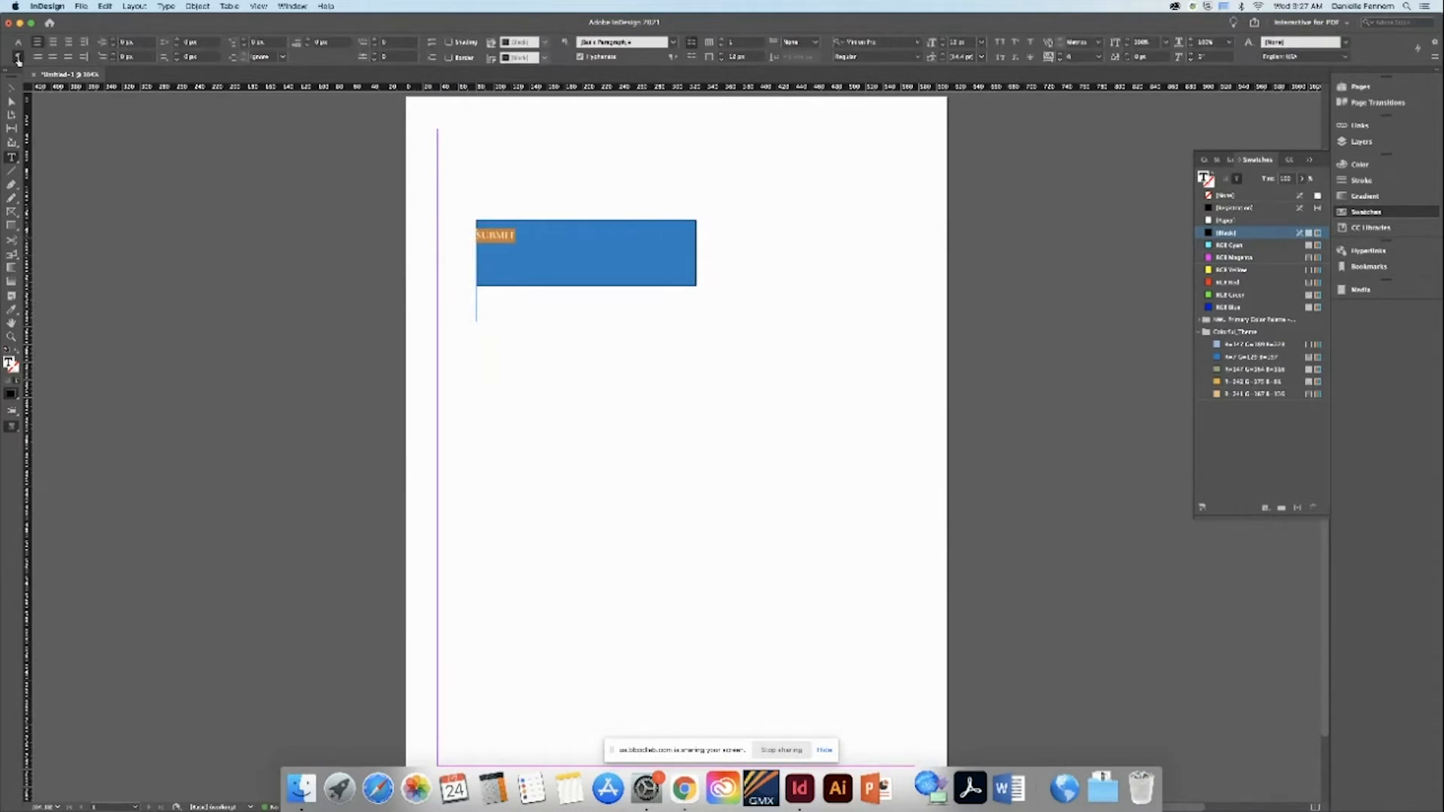
click(52, 43)
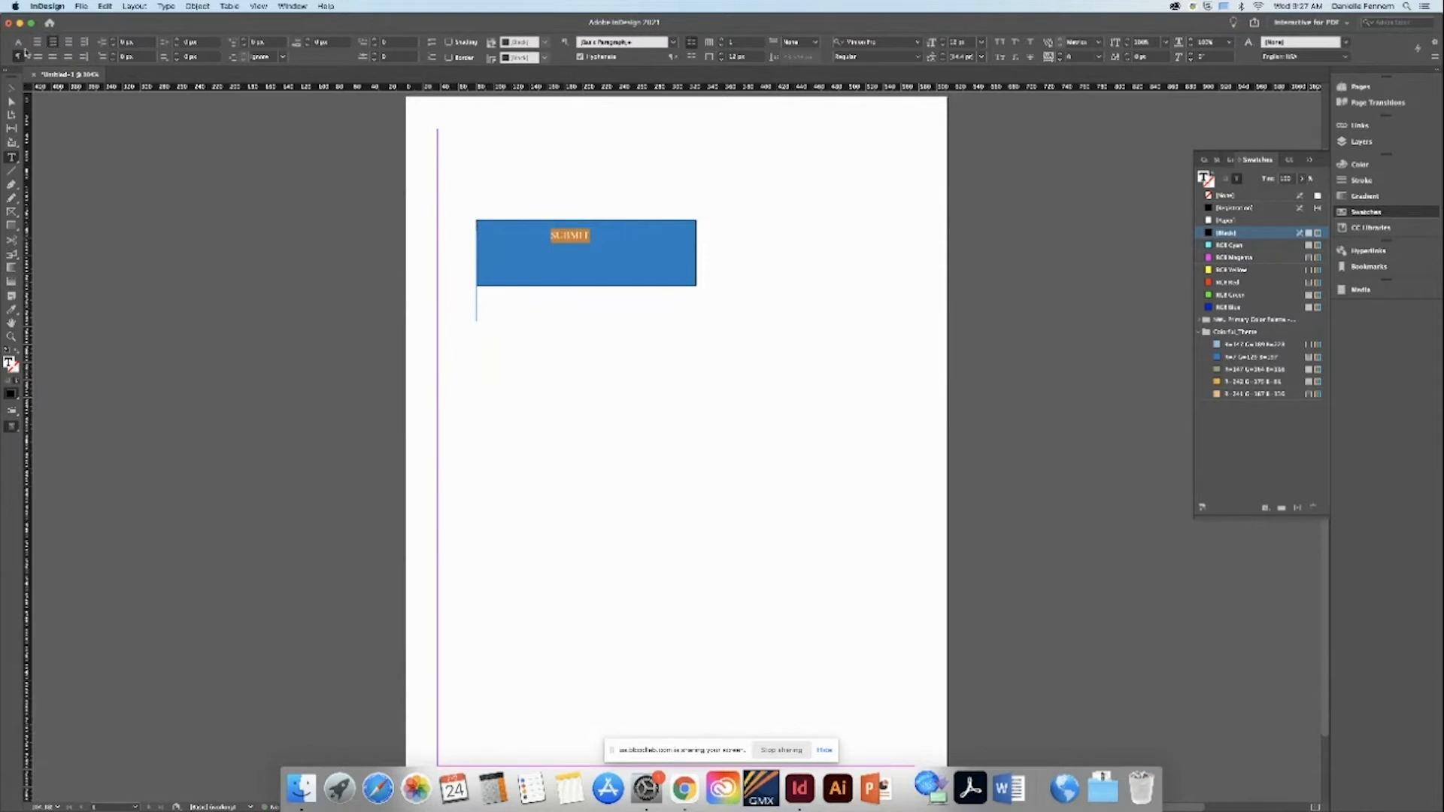
Step: Set the SUBMIT text to 40 pt in the bold font Freude
click(19, 42)
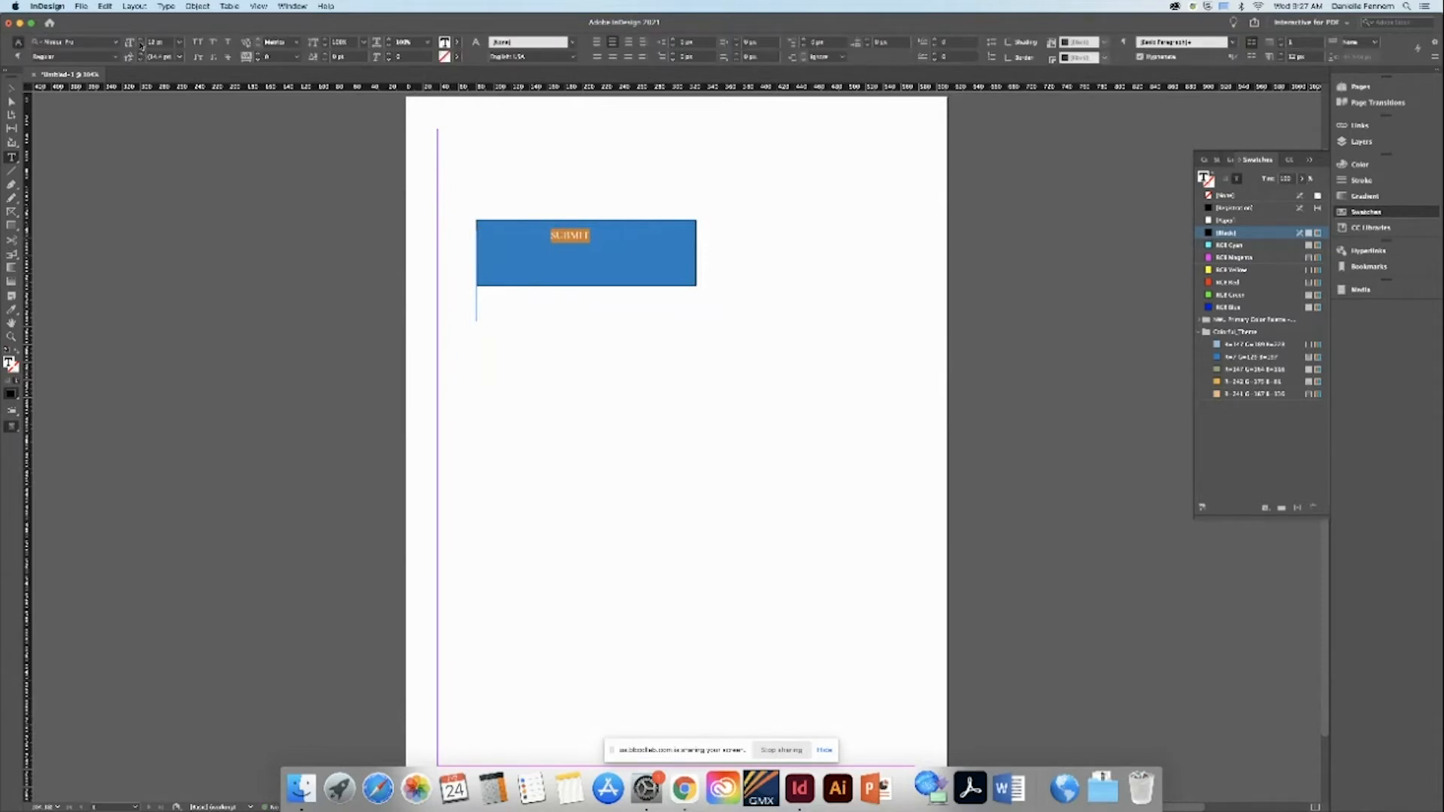
click(140, 41)
click(140, 41)
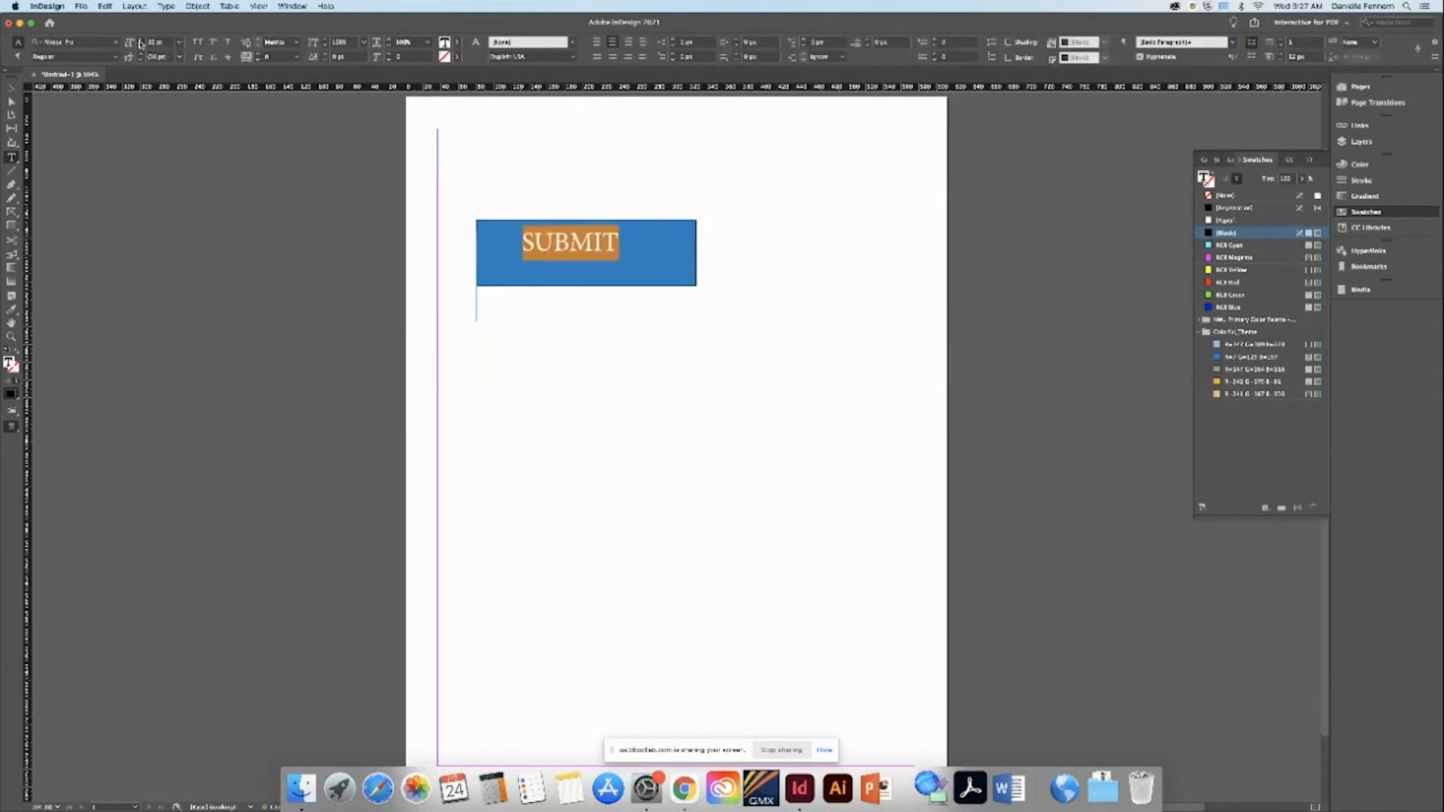
click(140, 41)
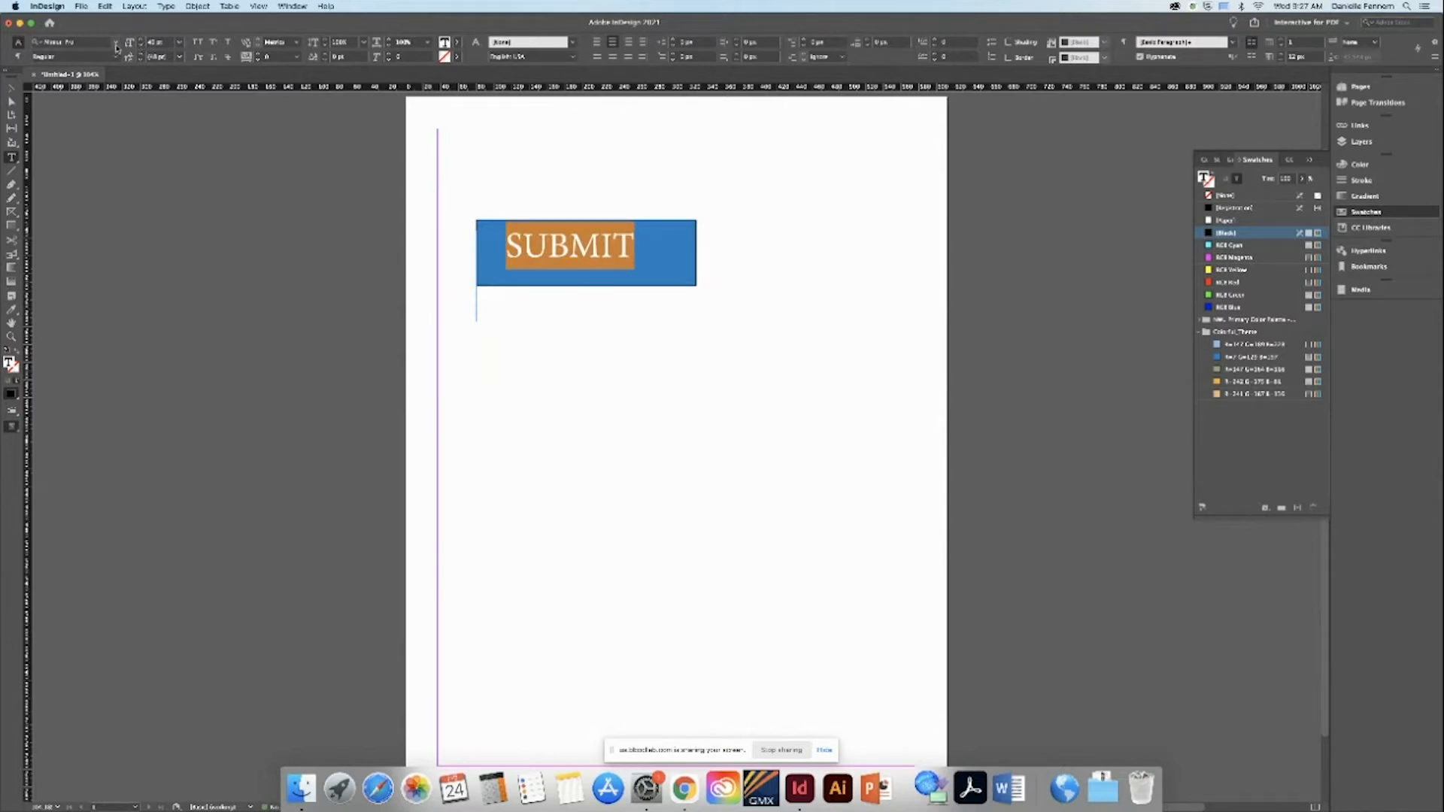
click(116, 47)
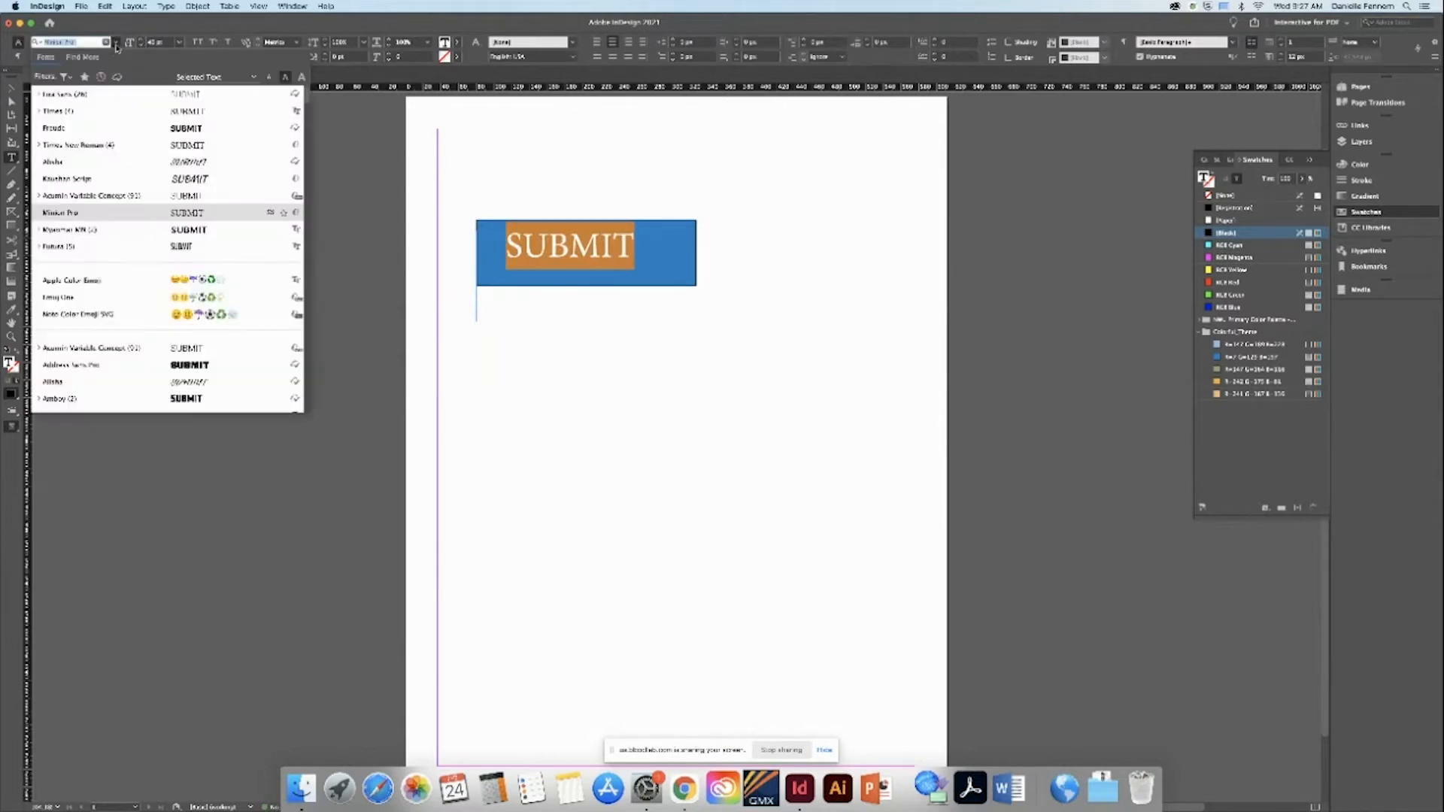
click(116, 134)
key(Escape)
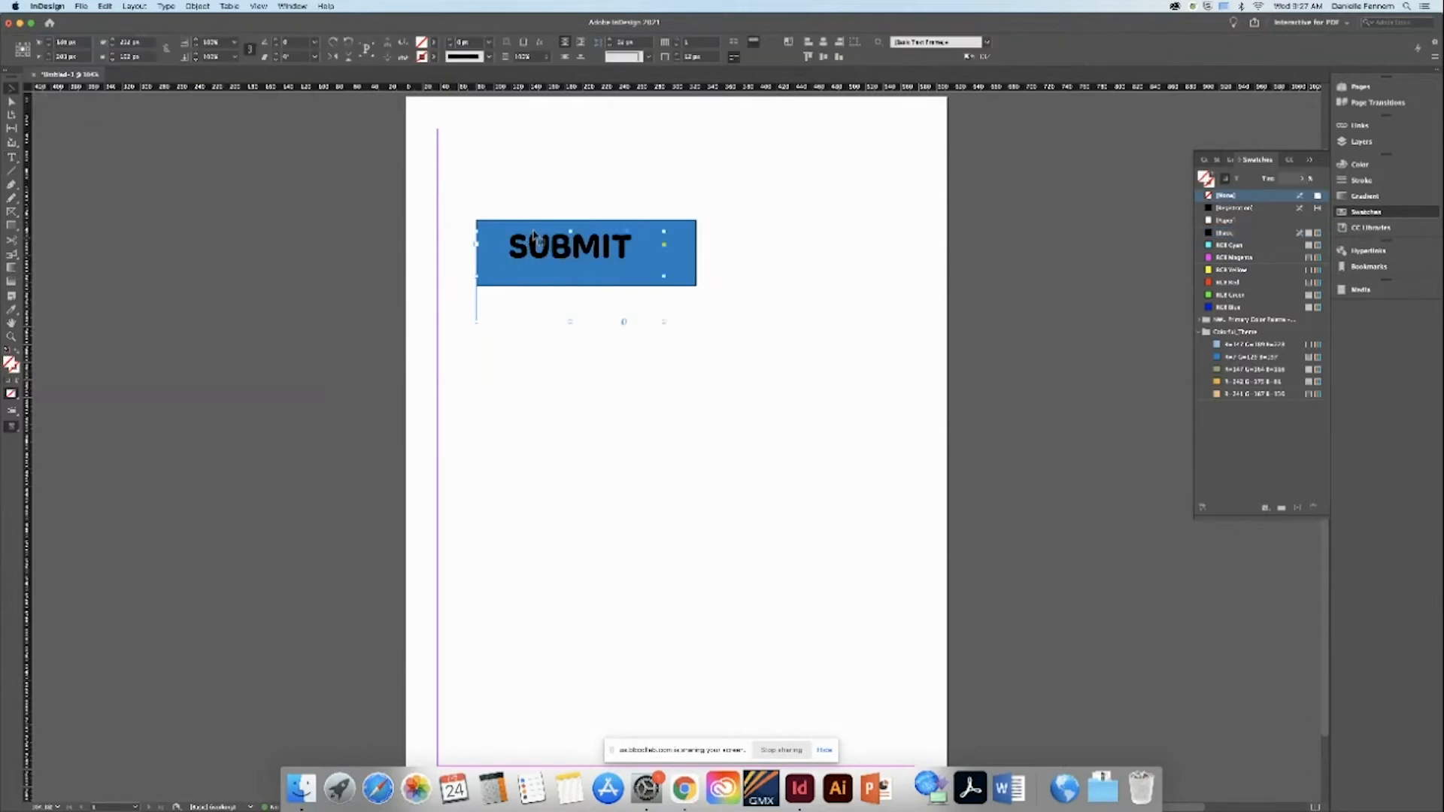
Step: Align the SUBMIT text frame and blue rectangle on their horizontal centres and centre both horizontally on the page
drag(529, 186, 634, 320)
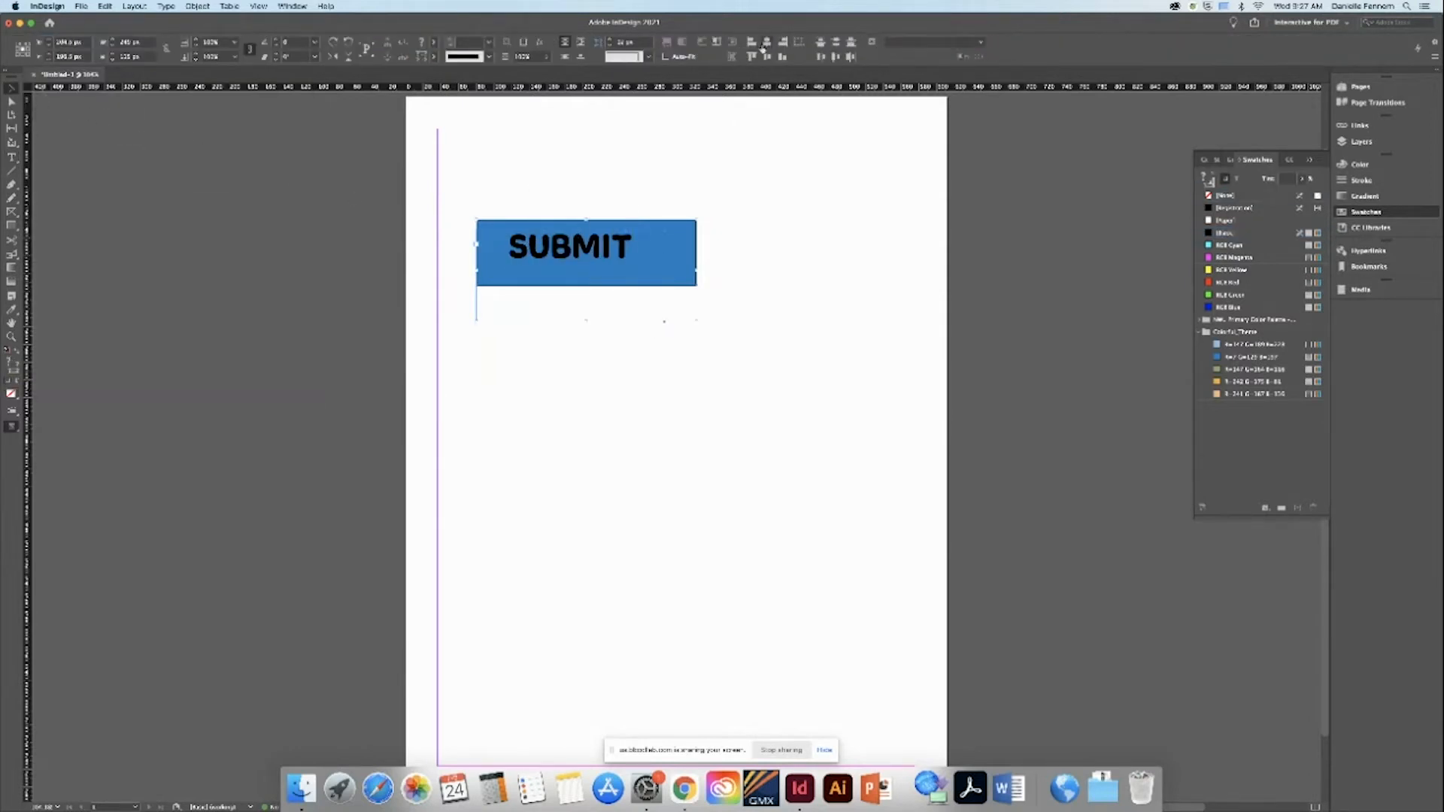
click(767, 42)
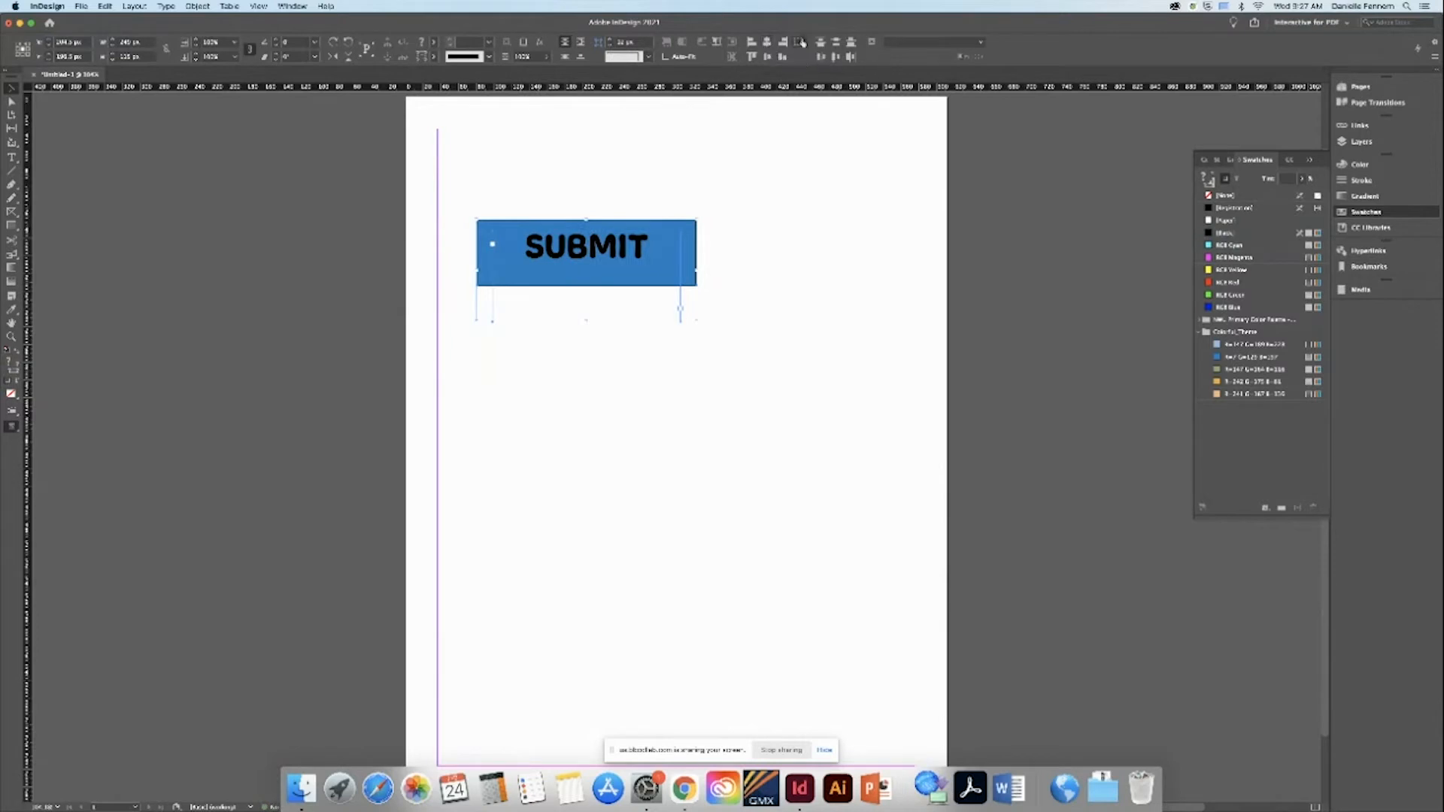
click(803, 43)
click(843, 81)
click(766, 43)
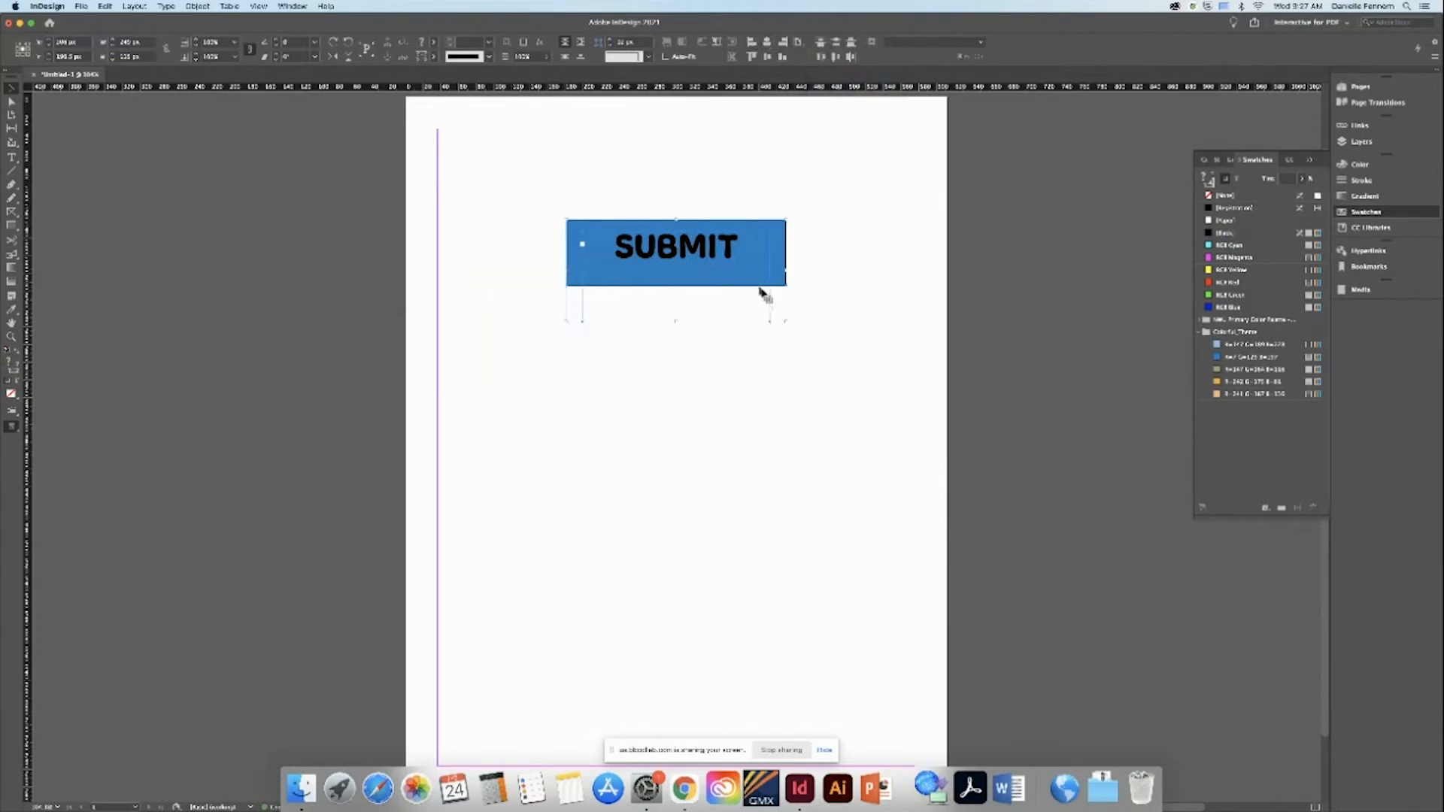
Step: Recolour the SUBMIT text with the Paper swatch and fit its frame to the text
click(736, 404)
double_click(690, 250)
key(super+a)
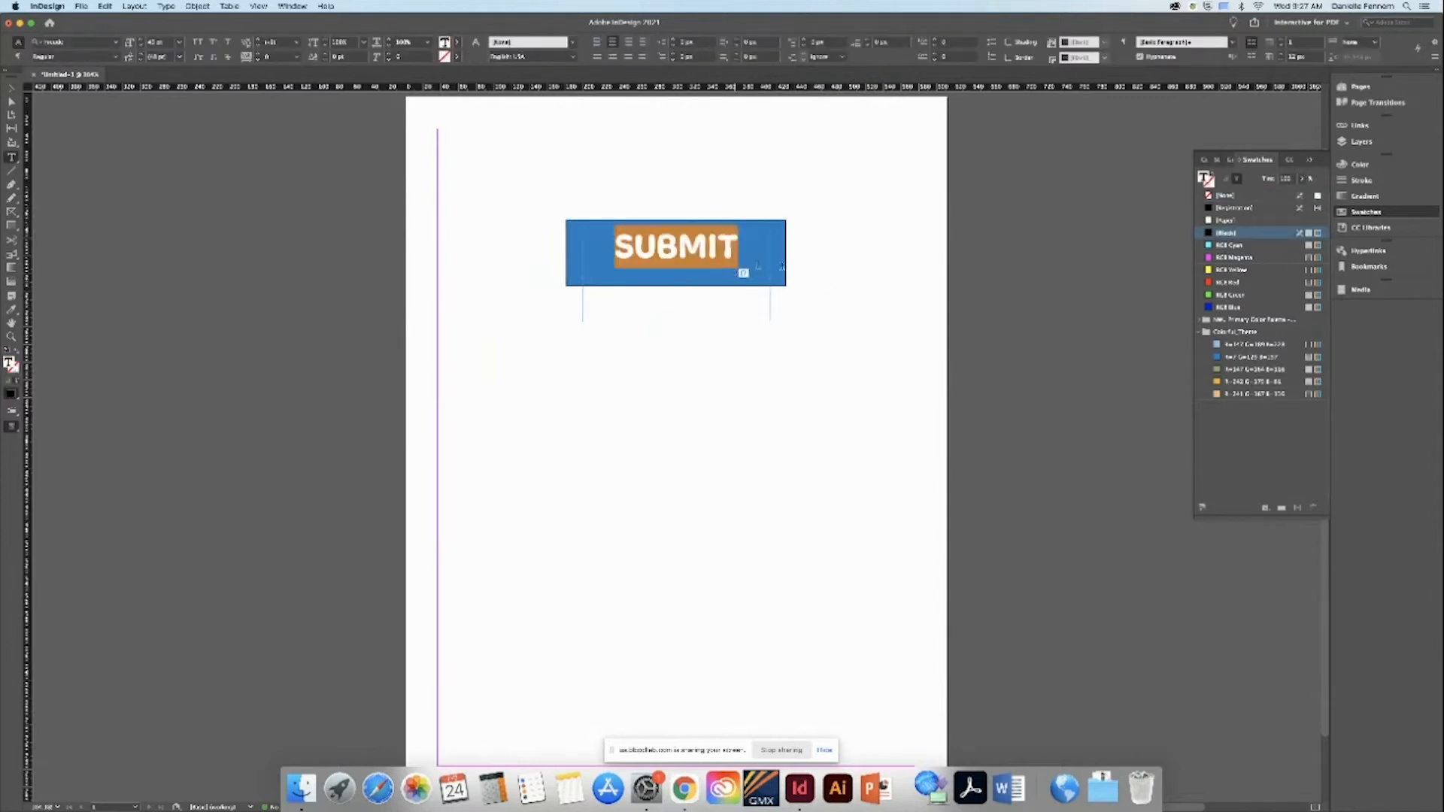
click(1226, 220)
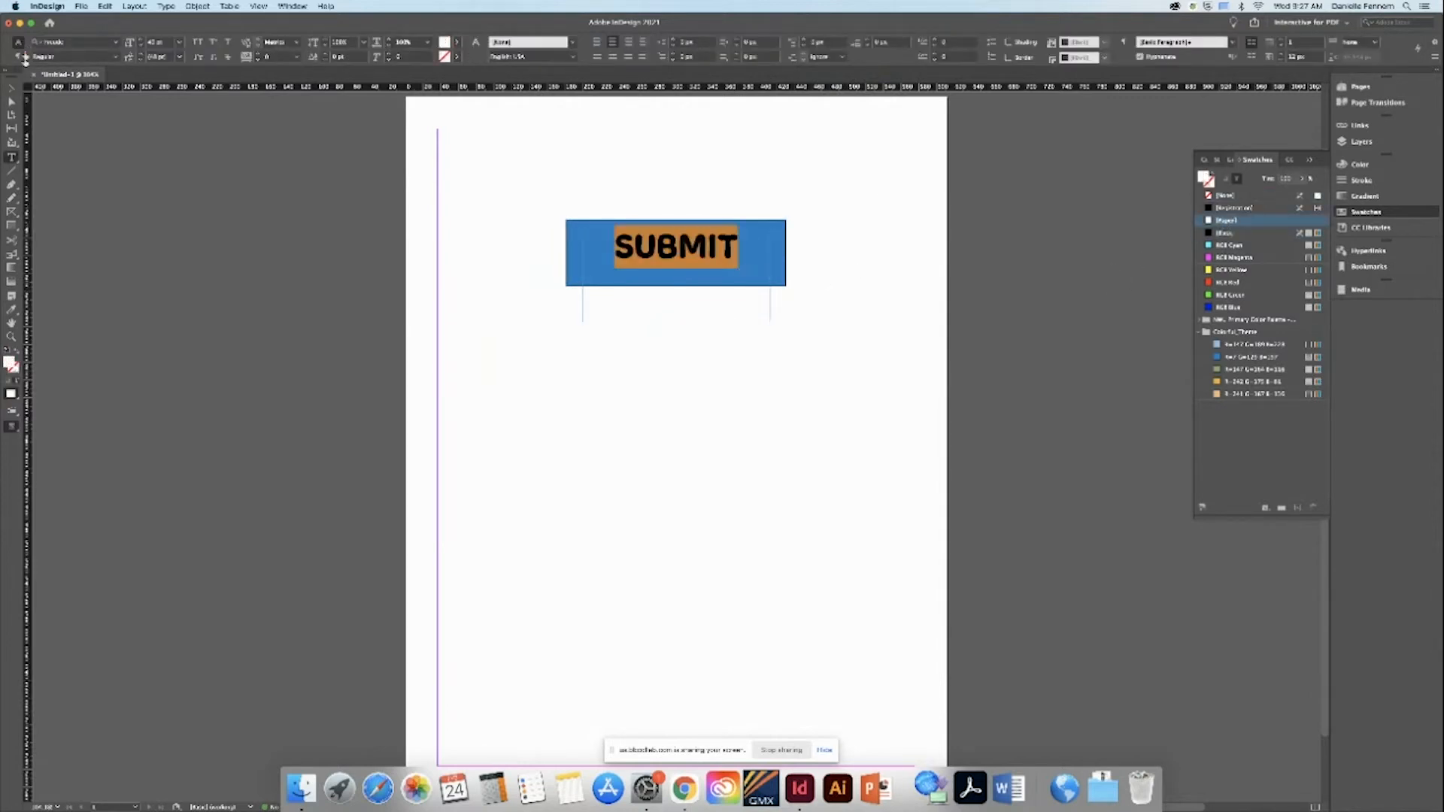
click(11, 88)
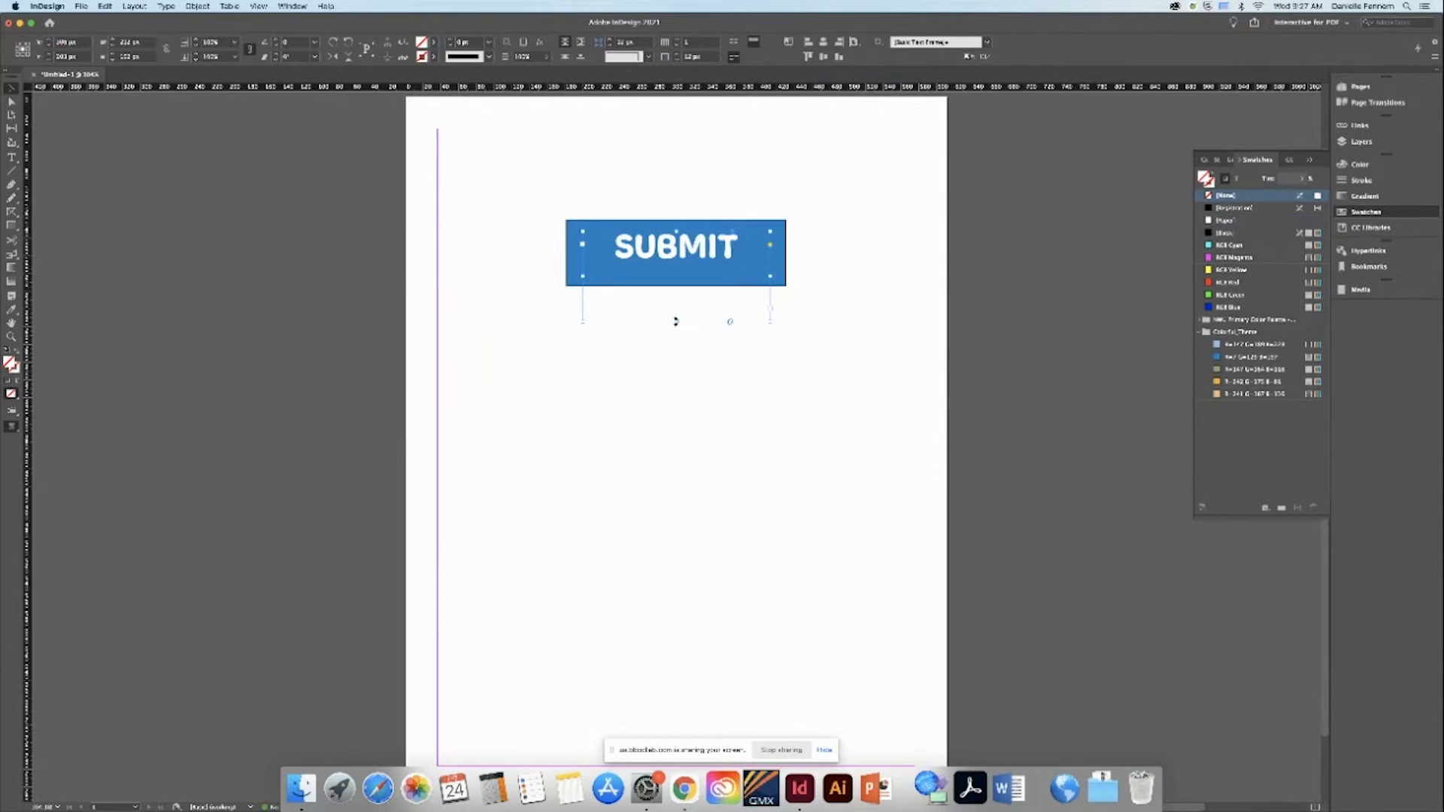
key(super+alt+c)
Step: Align the vertical centres of the SUBMIT text and rectangle, and move the pair back up near the top of the page
drag(848, 243, 728, 319)
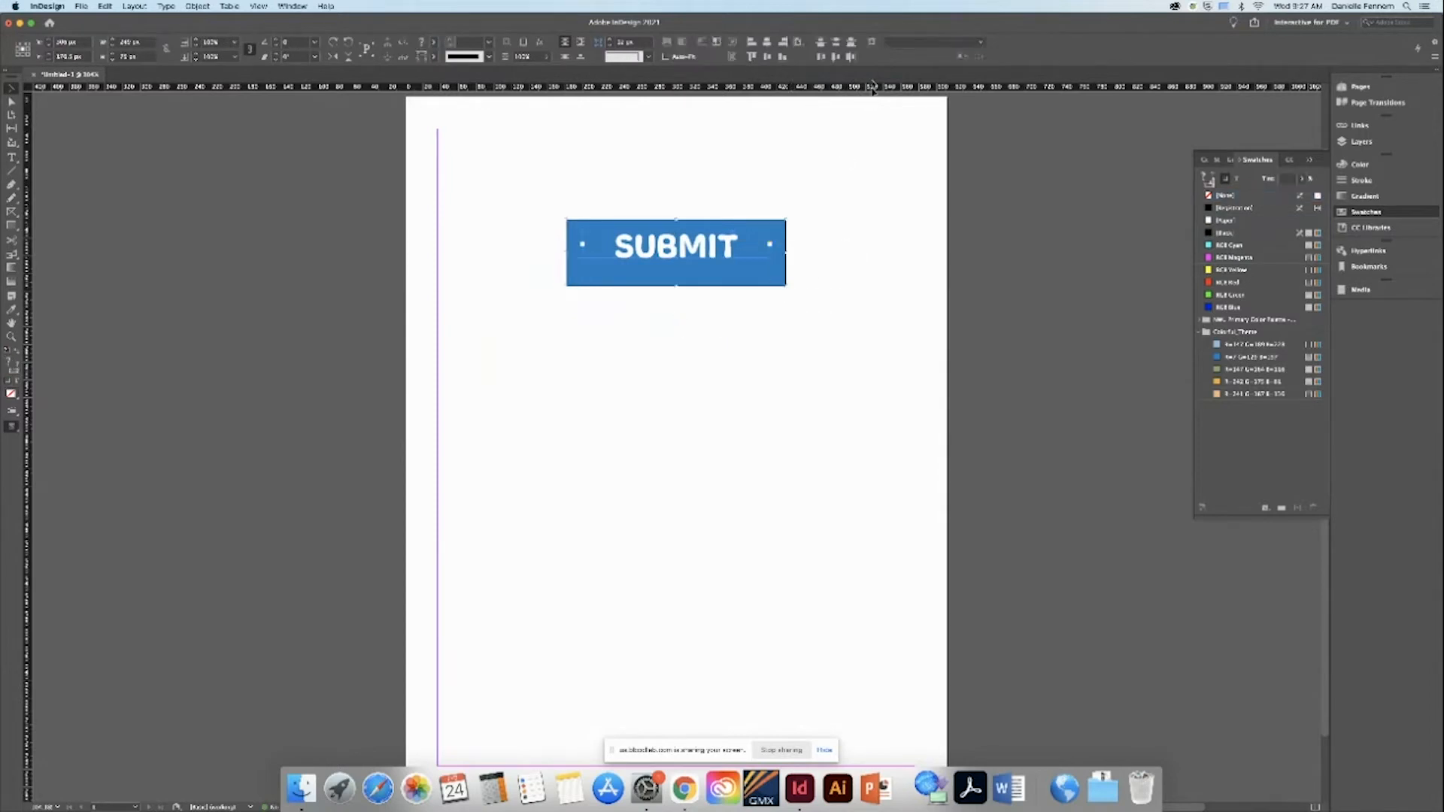
click(767, 57)
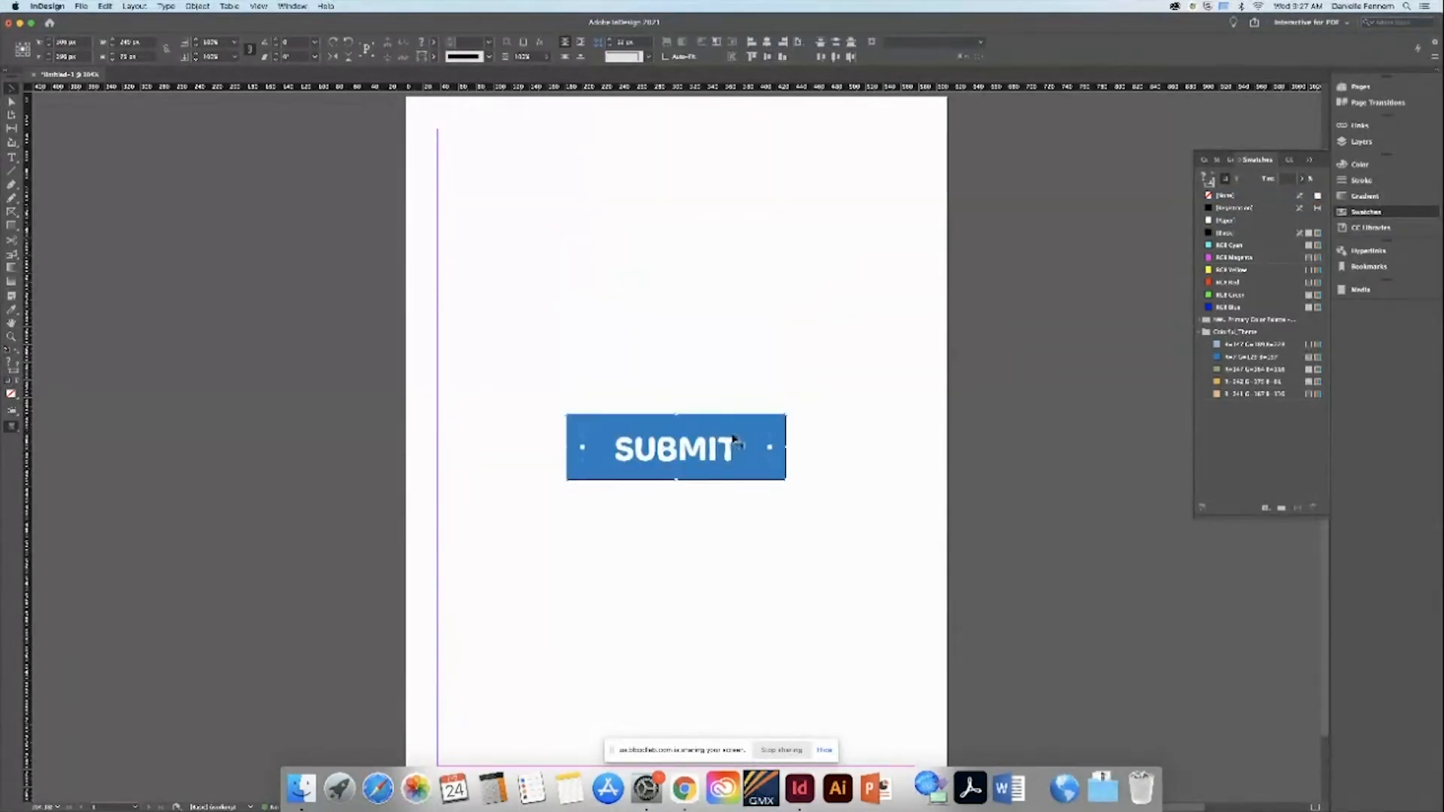
drag(735, 441, 693, 242)
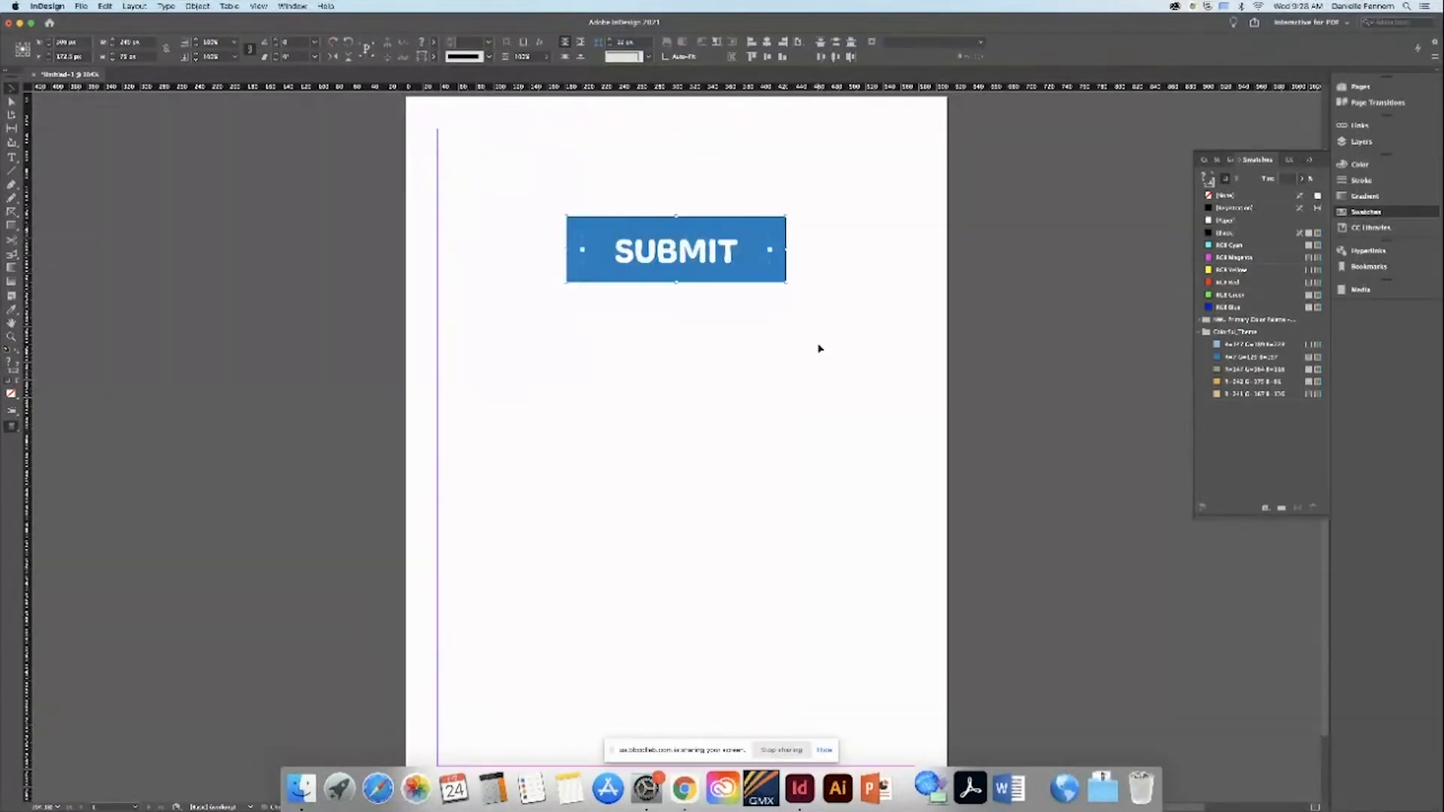
click(823, 343)
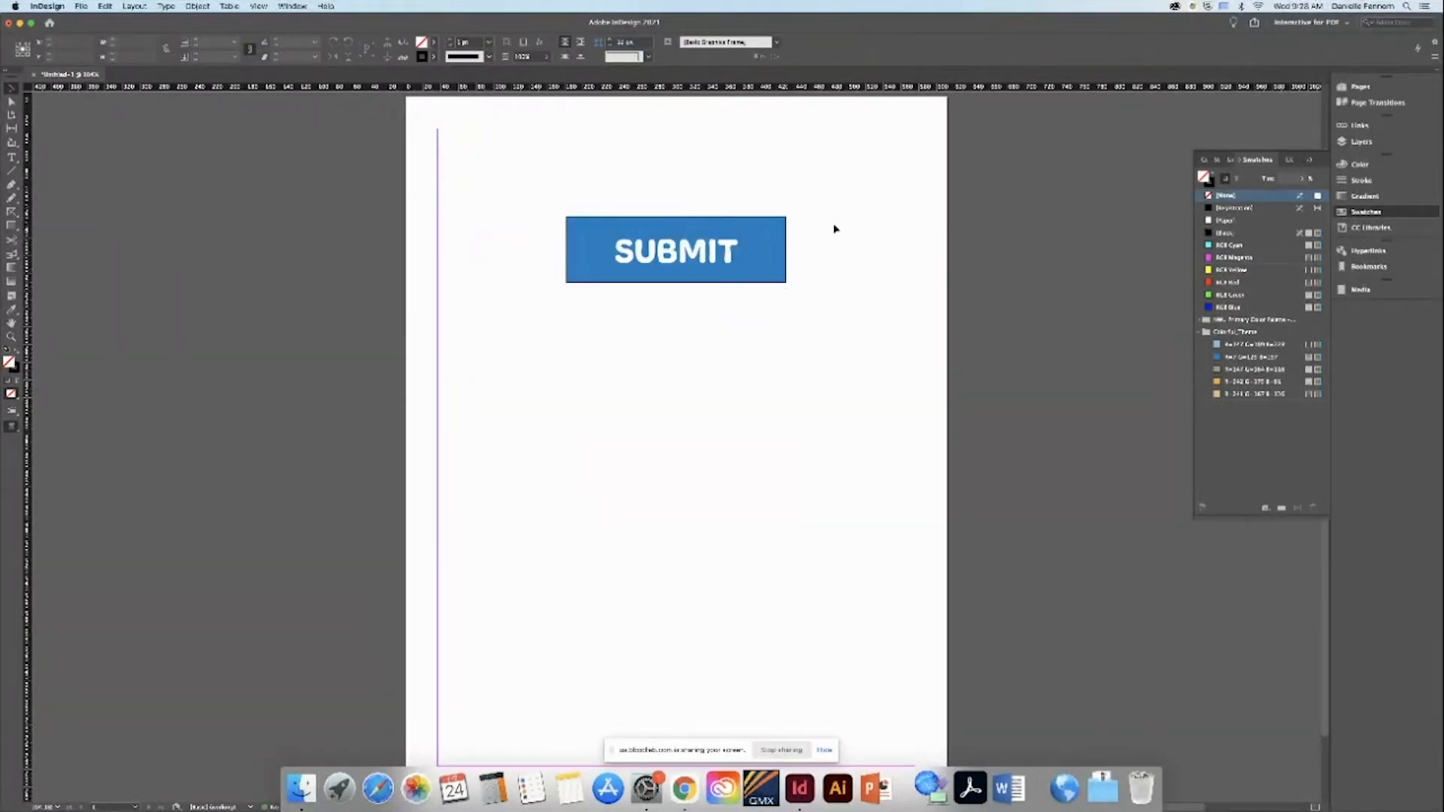
Step: Turn on preview mode and round the corners of the blue rectangle
key(w)
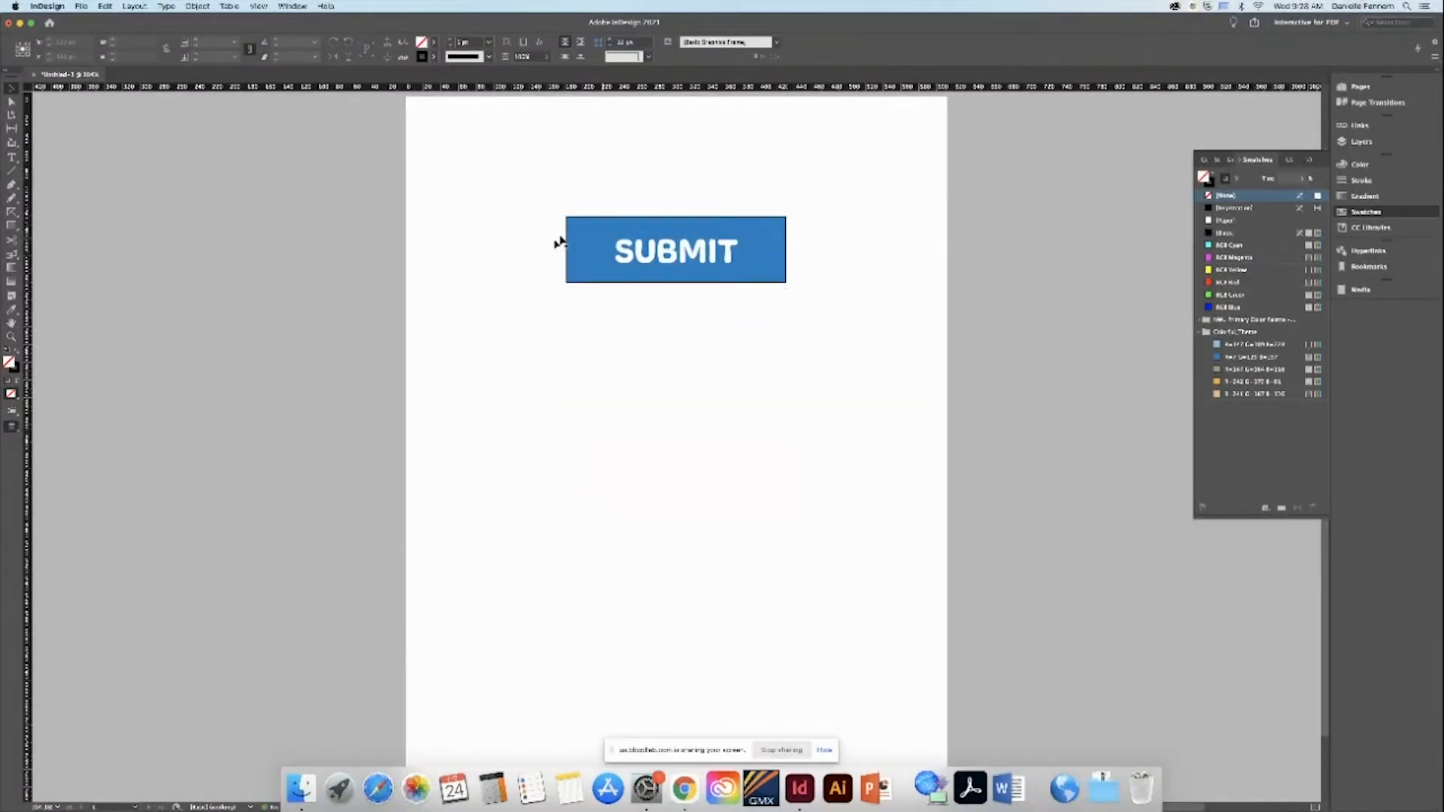
click(576, 234)
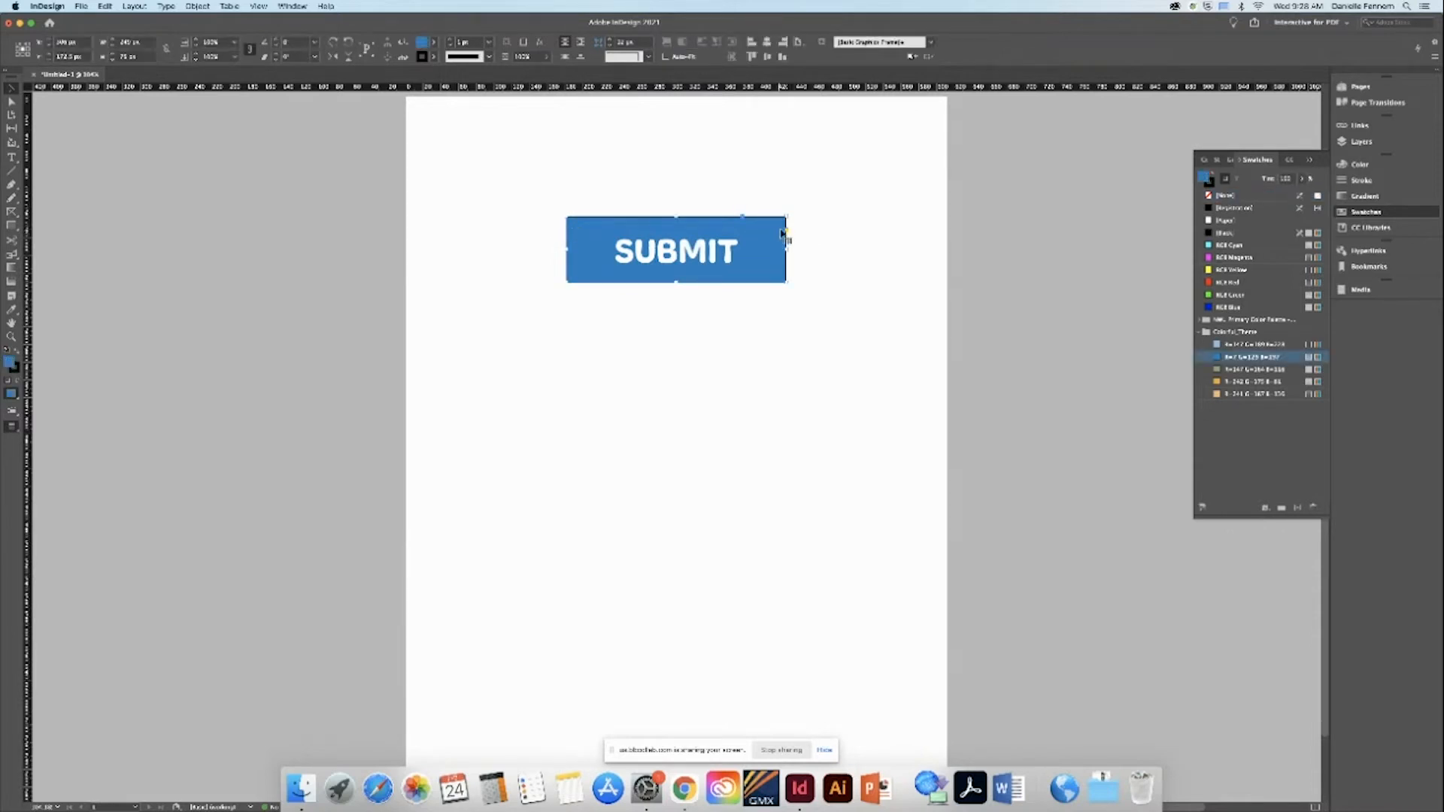
drag(787, 231, 765, 230)
key(super+z)
click(785, 338)
Step: Select the rounded rectangle and the SUBMIT text together and collapse the Swatches panel
drag(664, 179, 720, 323)
click(722, 326)
click(687, 248)
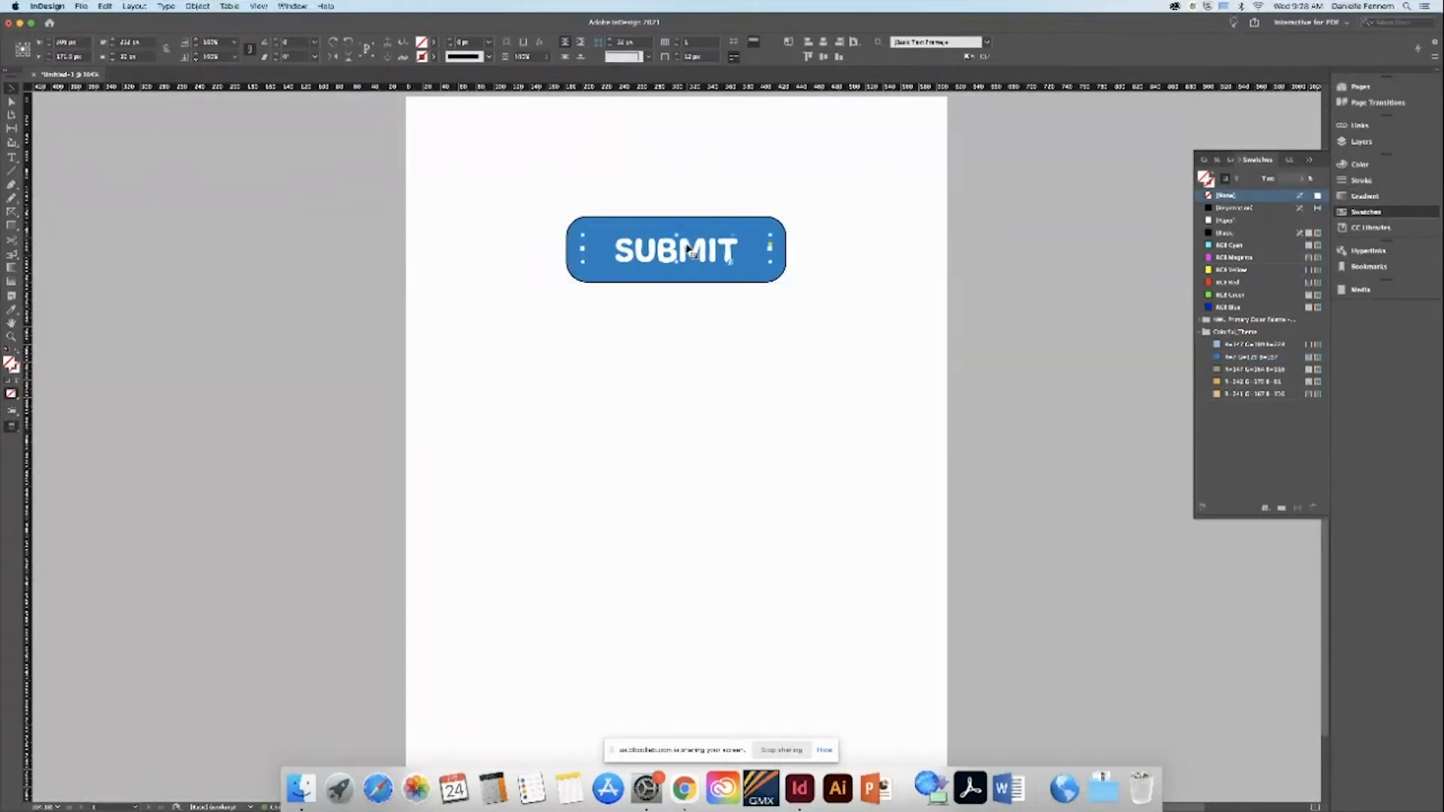
click(642, 196)
drag(632, 172, 711, 337)
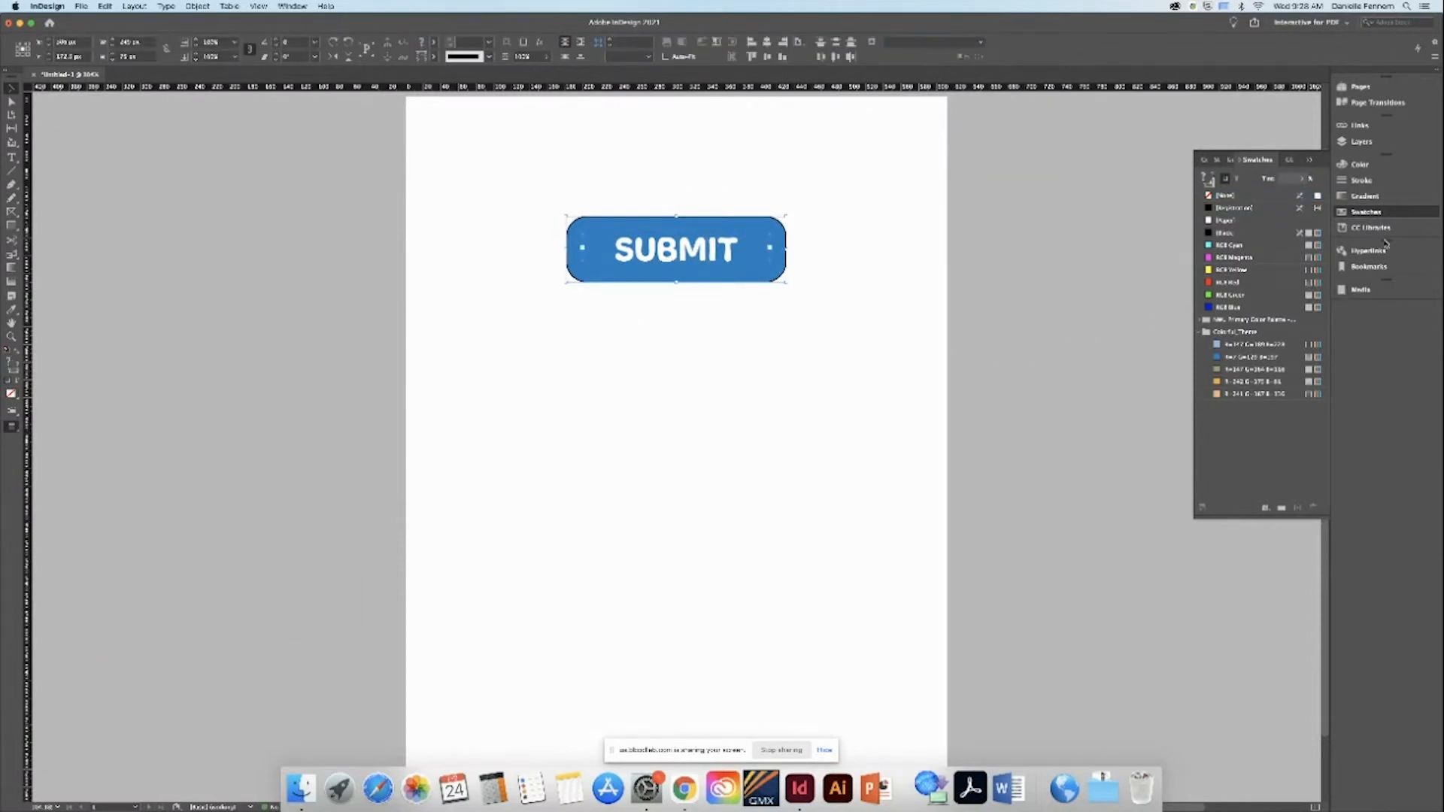
click(1309, 161)
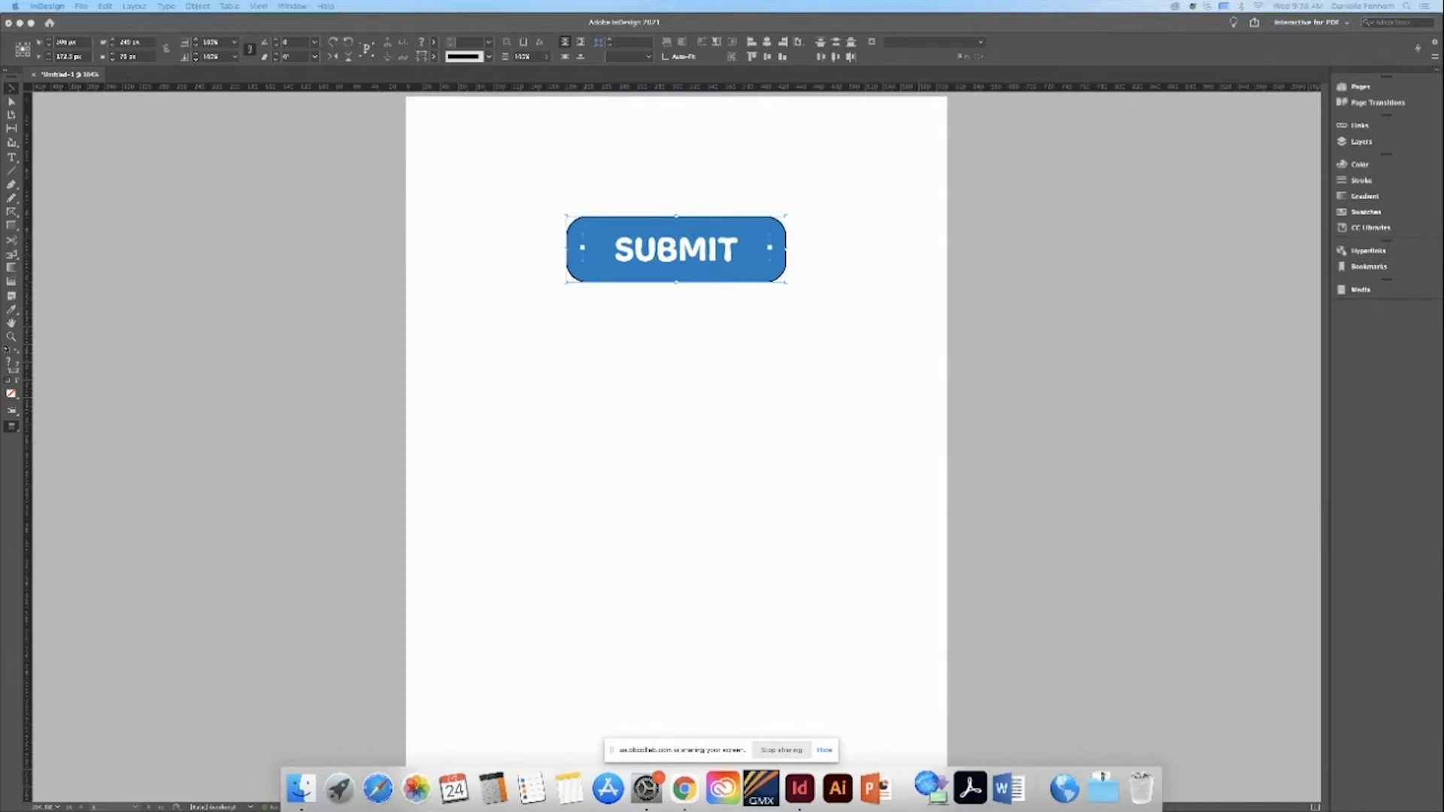
Step: Reset the Interactive for PDF workspace to its default panels
click(292, 6)
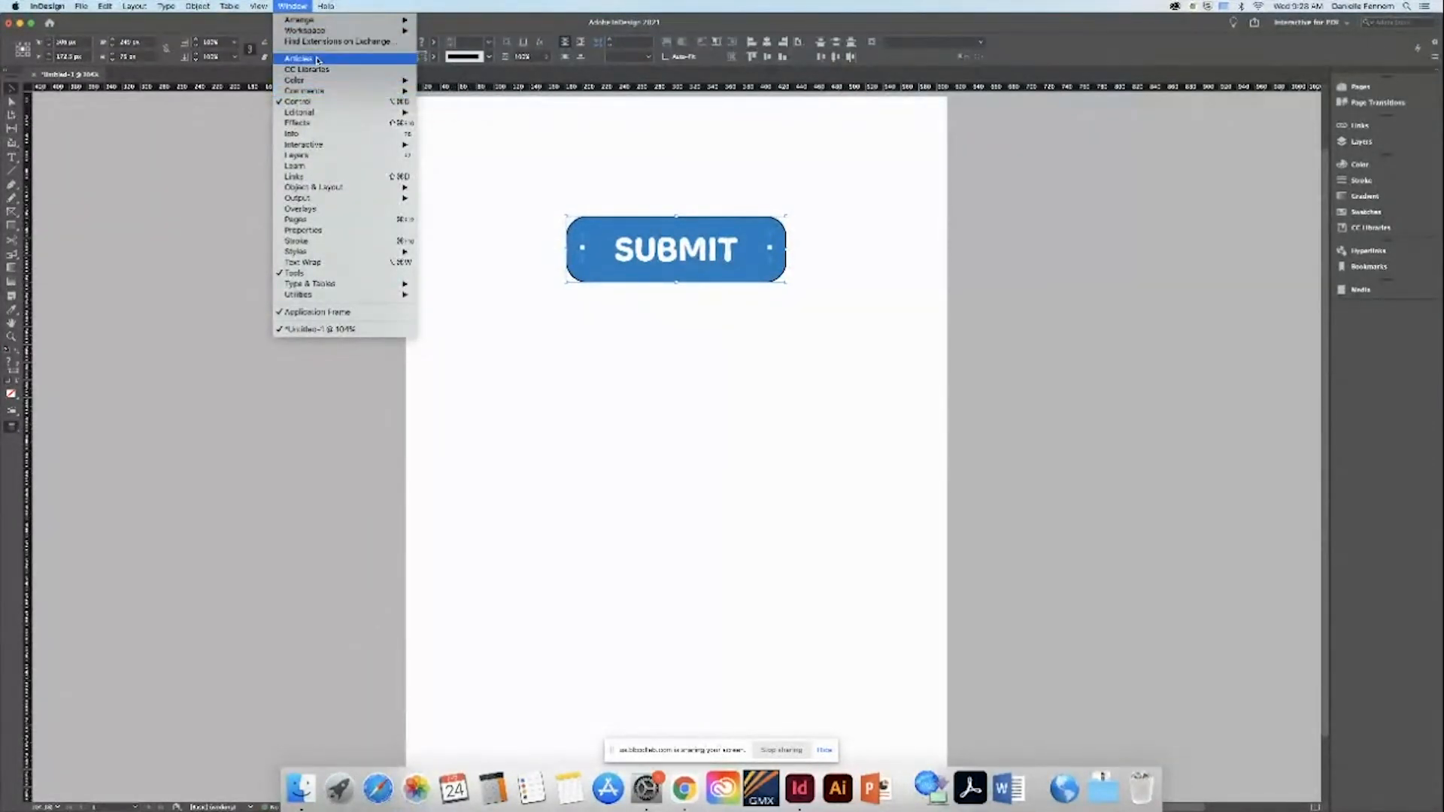
mouse_move(322, 36)
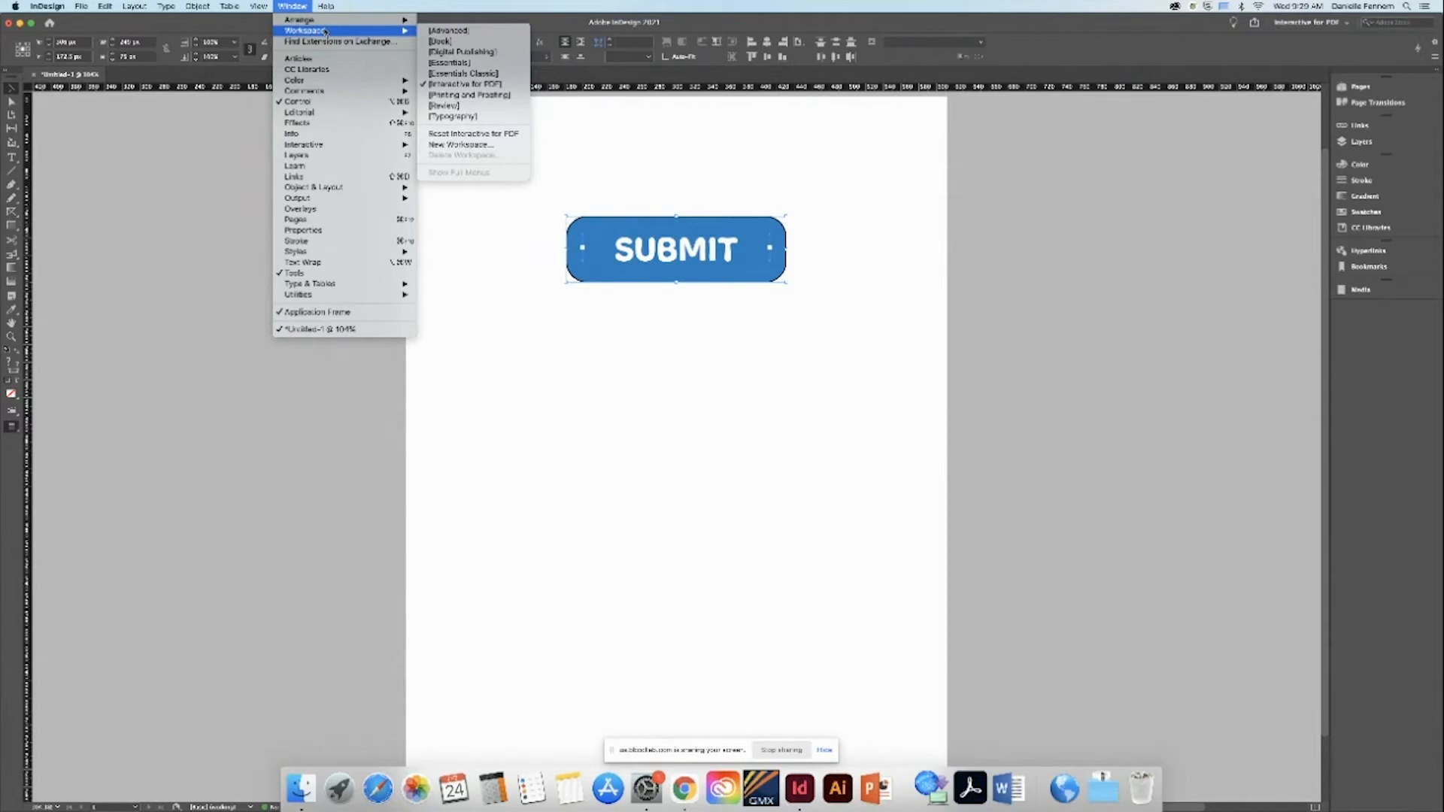
click(455, 141)
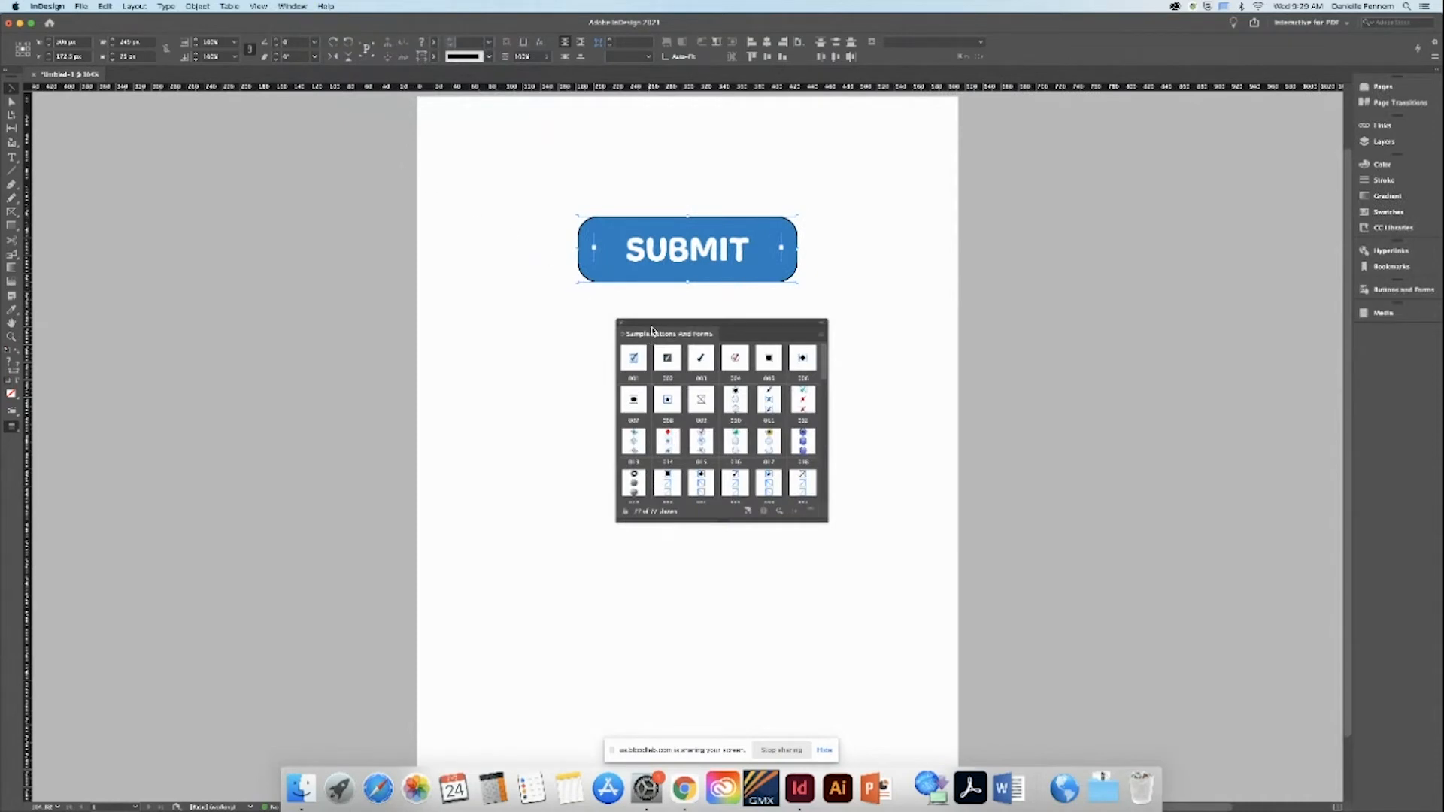
Step: Float the Sample Buttons And Forms and expanded Buttons and Forms panels beside the page, and select the SUBMIT text and rectangle
drag(654, 331, 1011, 98)
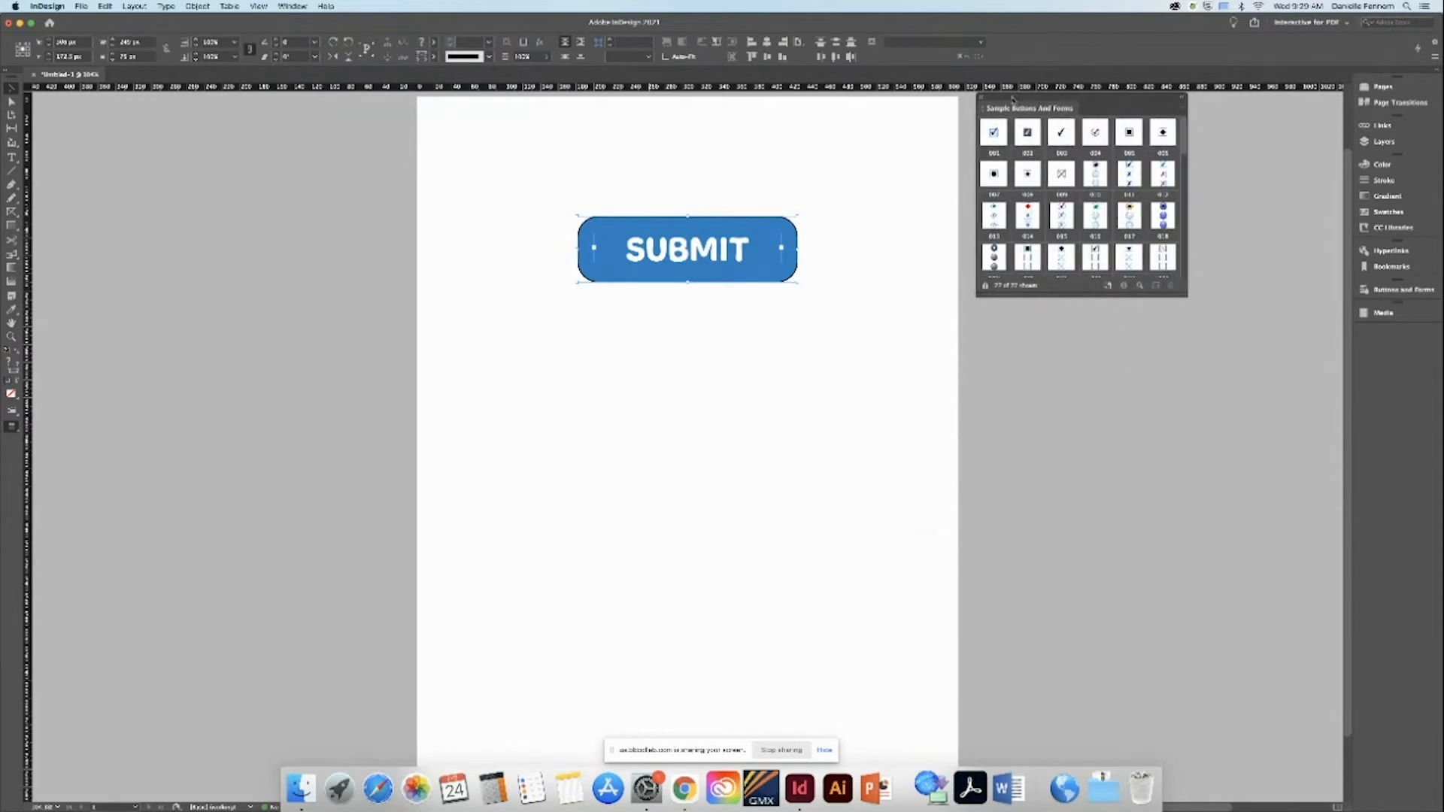
click(1400, 290)
drag(1400, 291, 934, 158)
drag(1088, 104, 1125, 528)
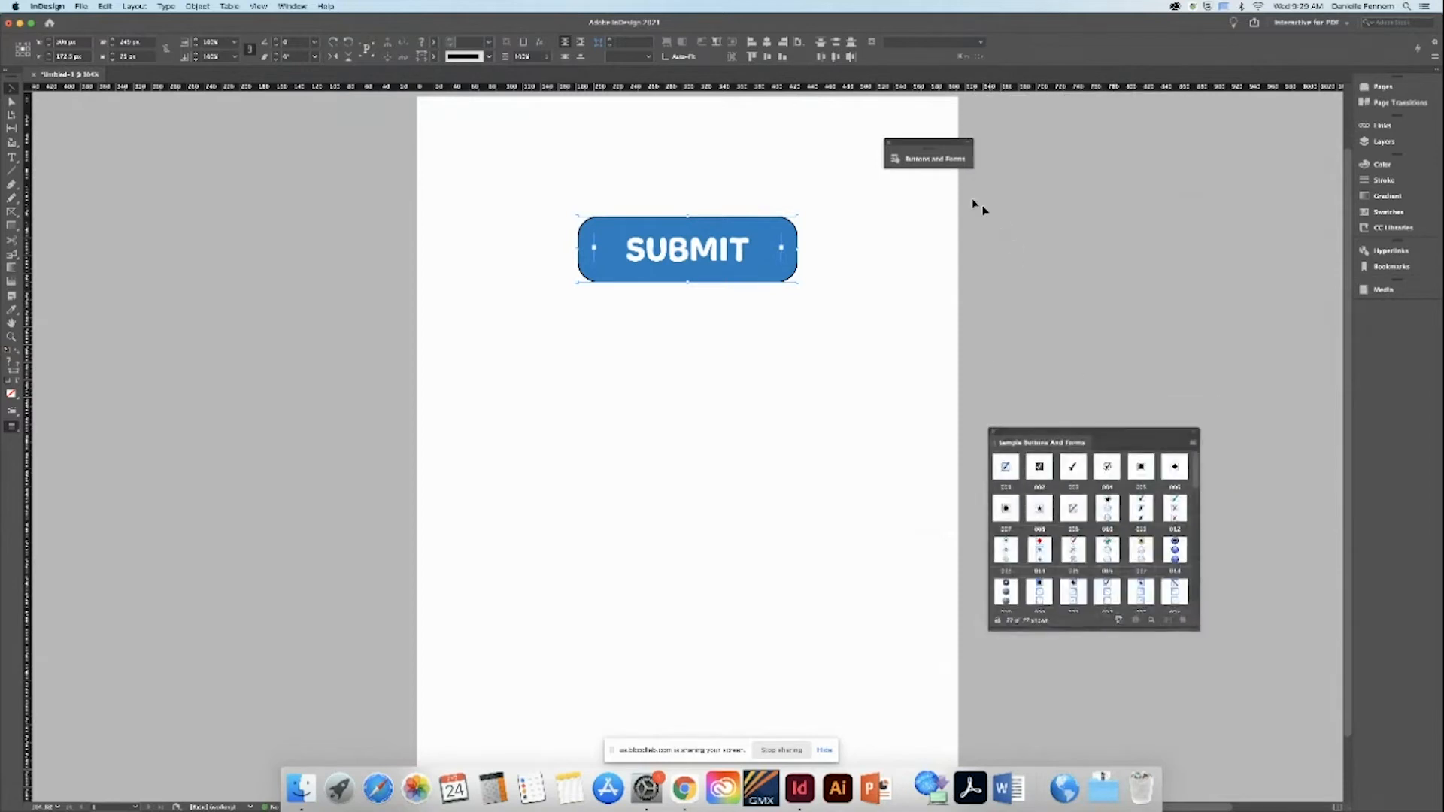
double_click(966, 144)
drag(965, 143, 1088, 125)
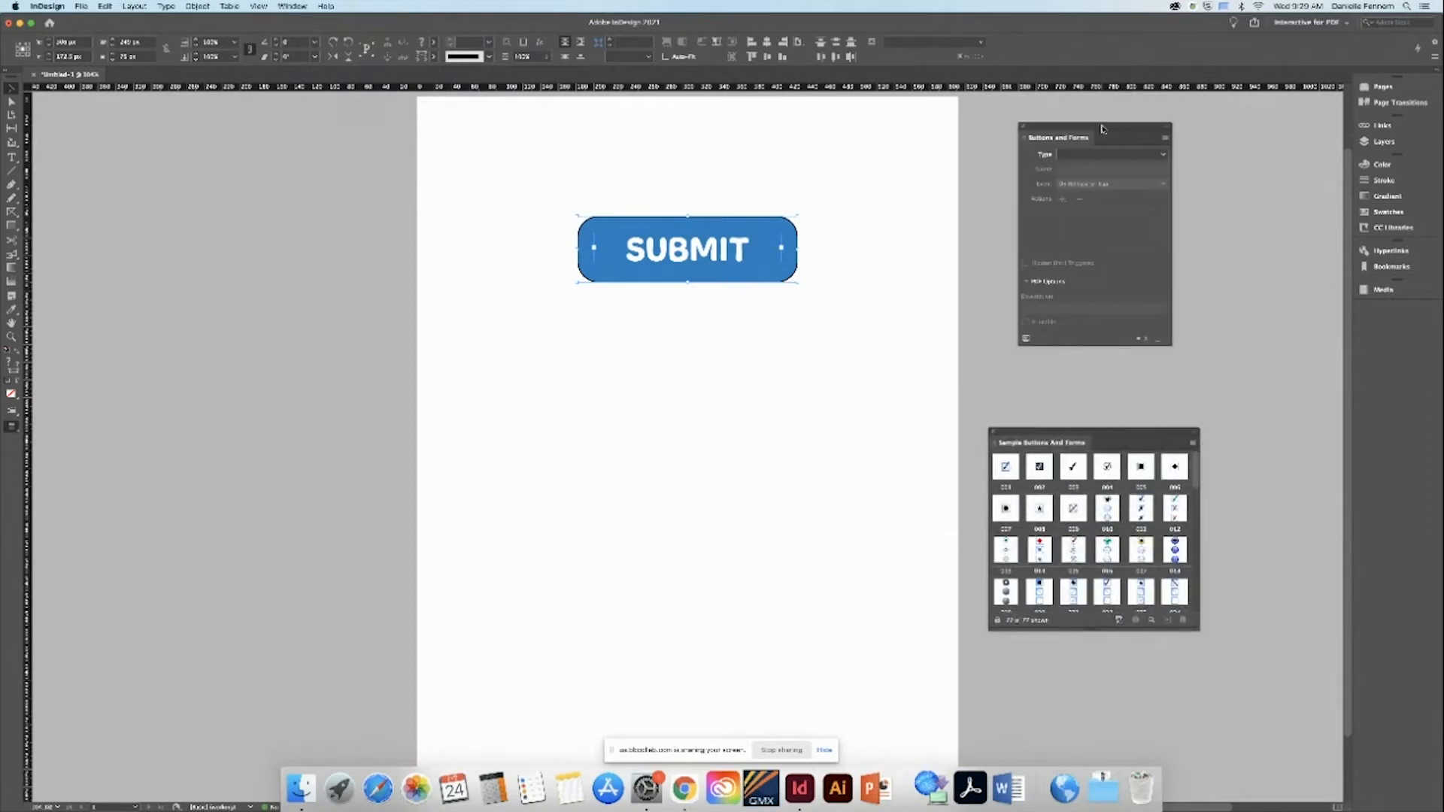
drag(873, 163, 475, 345)
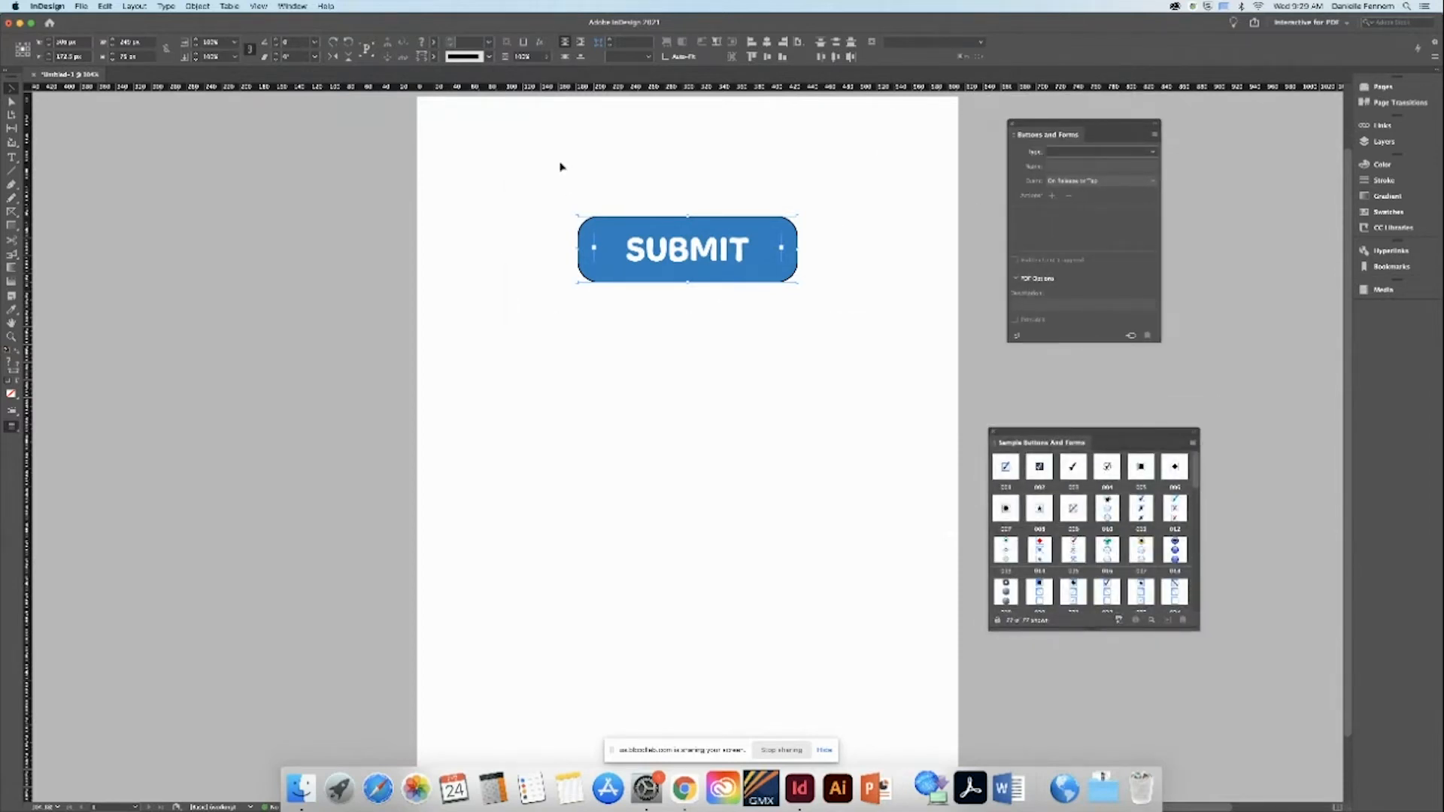
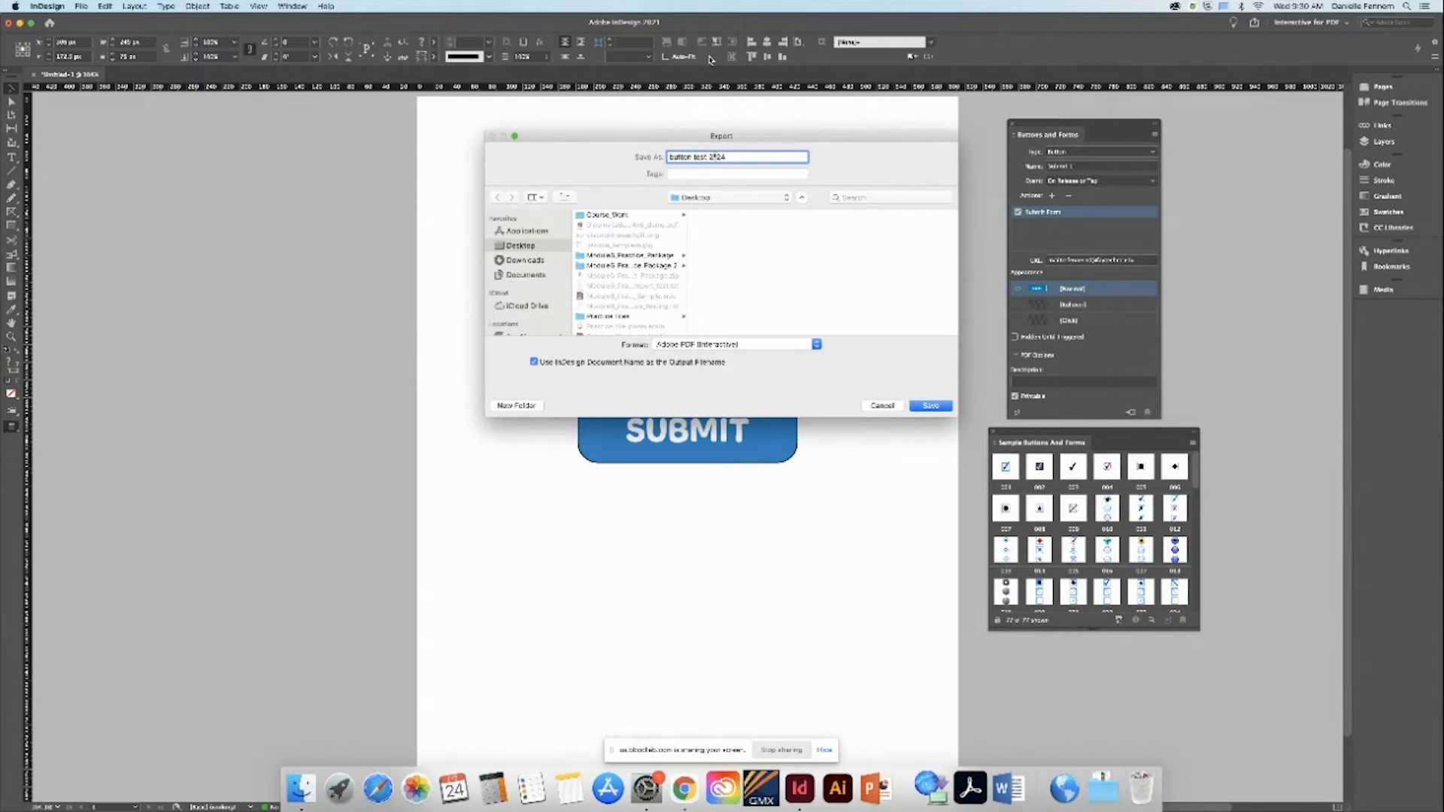
Step: Save the export as button test 2-24 in Adobe PDF (Interactive) format, including all forms and media
click(931, 410)
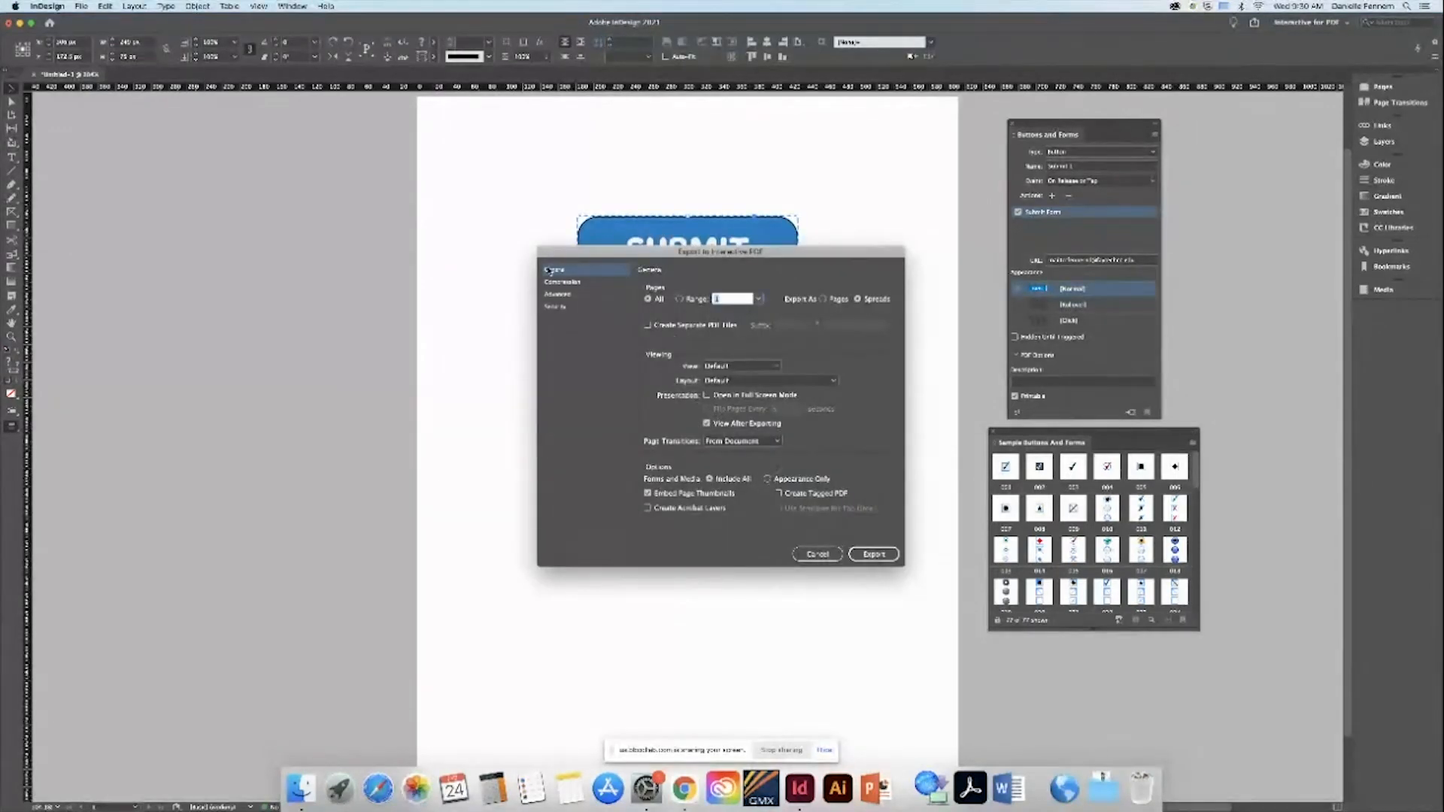
click(557, 282)
click(556, 270)
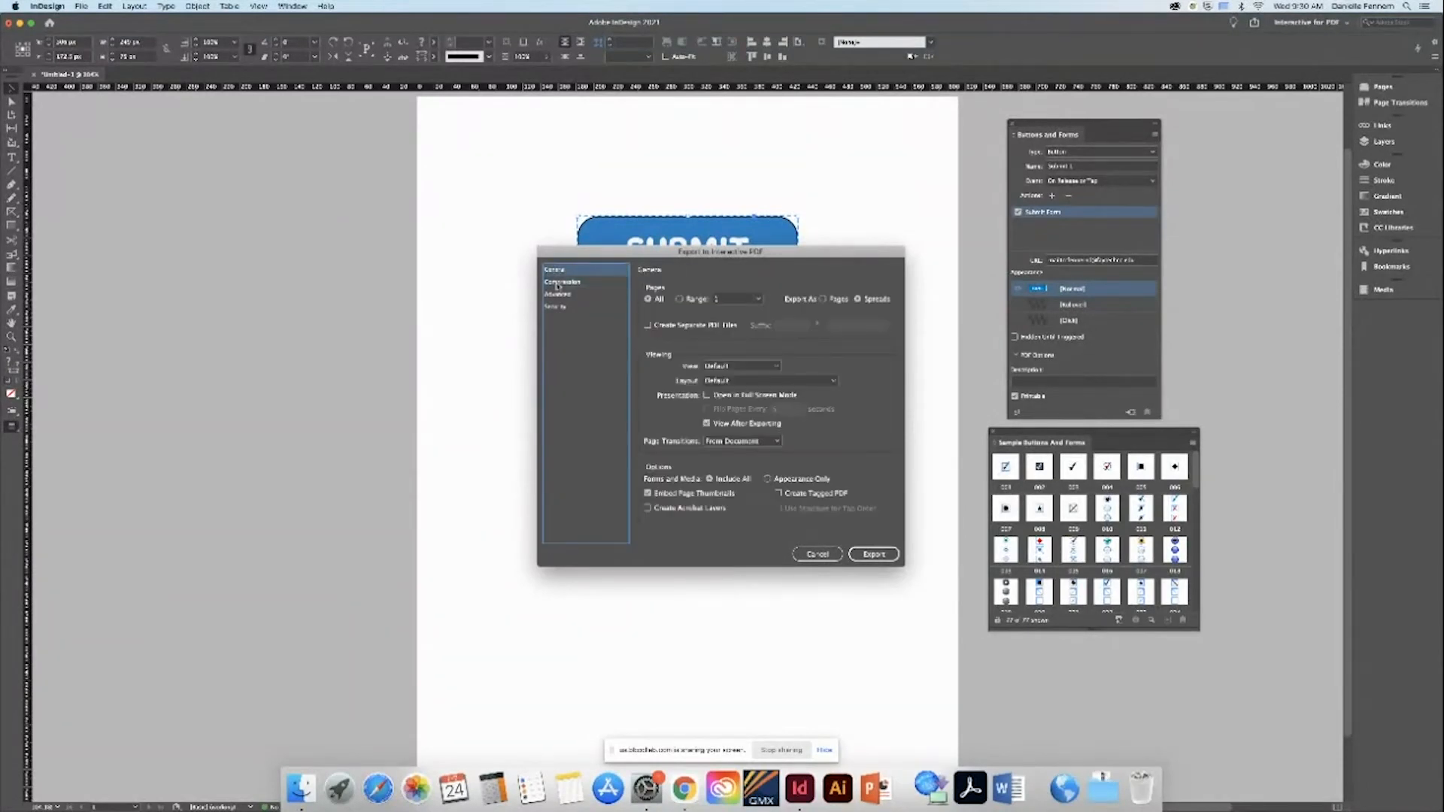
click(873, 555)
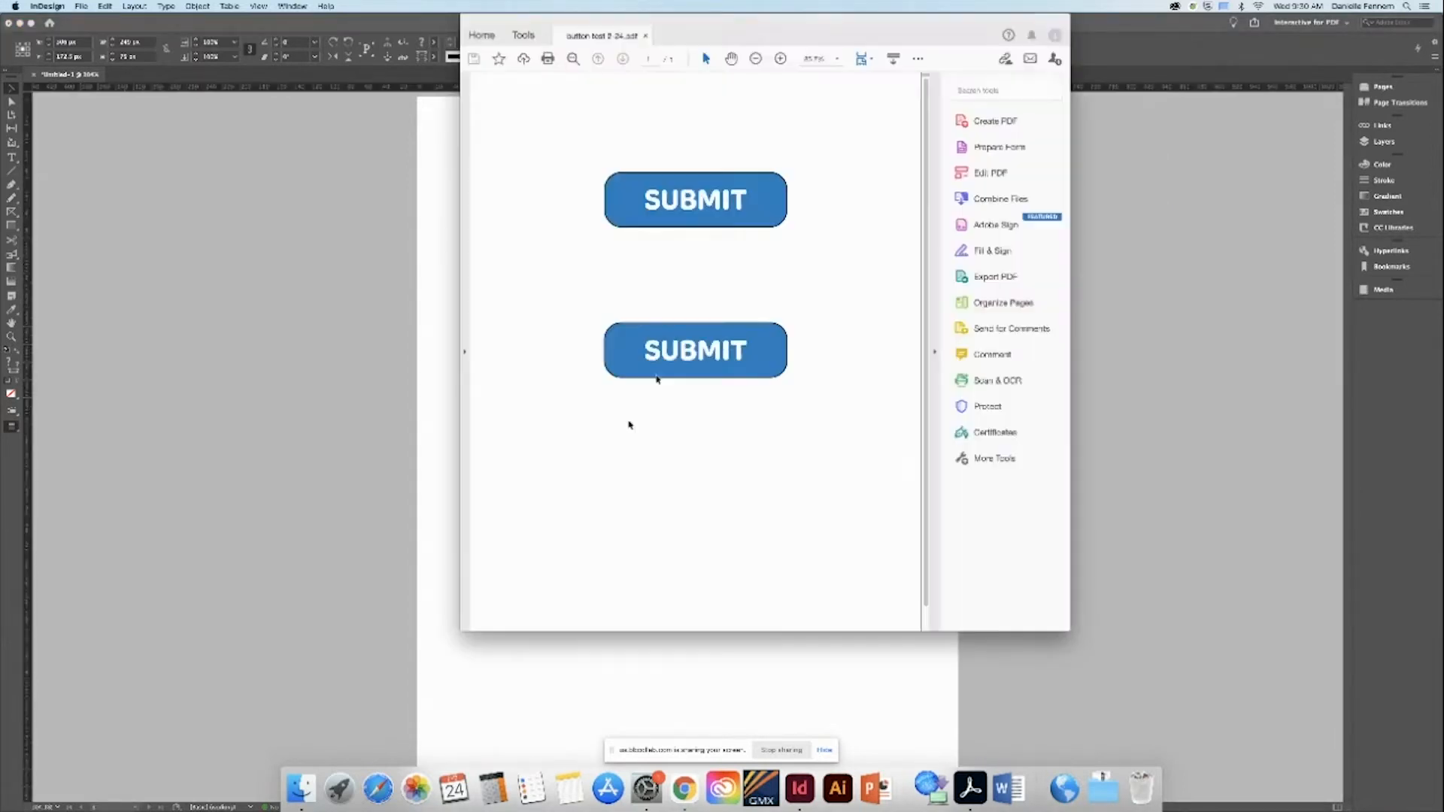
Step: Test the upper SUBMIT button in the exported PDF in Acrobat, and cancel the resulting email submission
drag(812, 27, 482, 48)
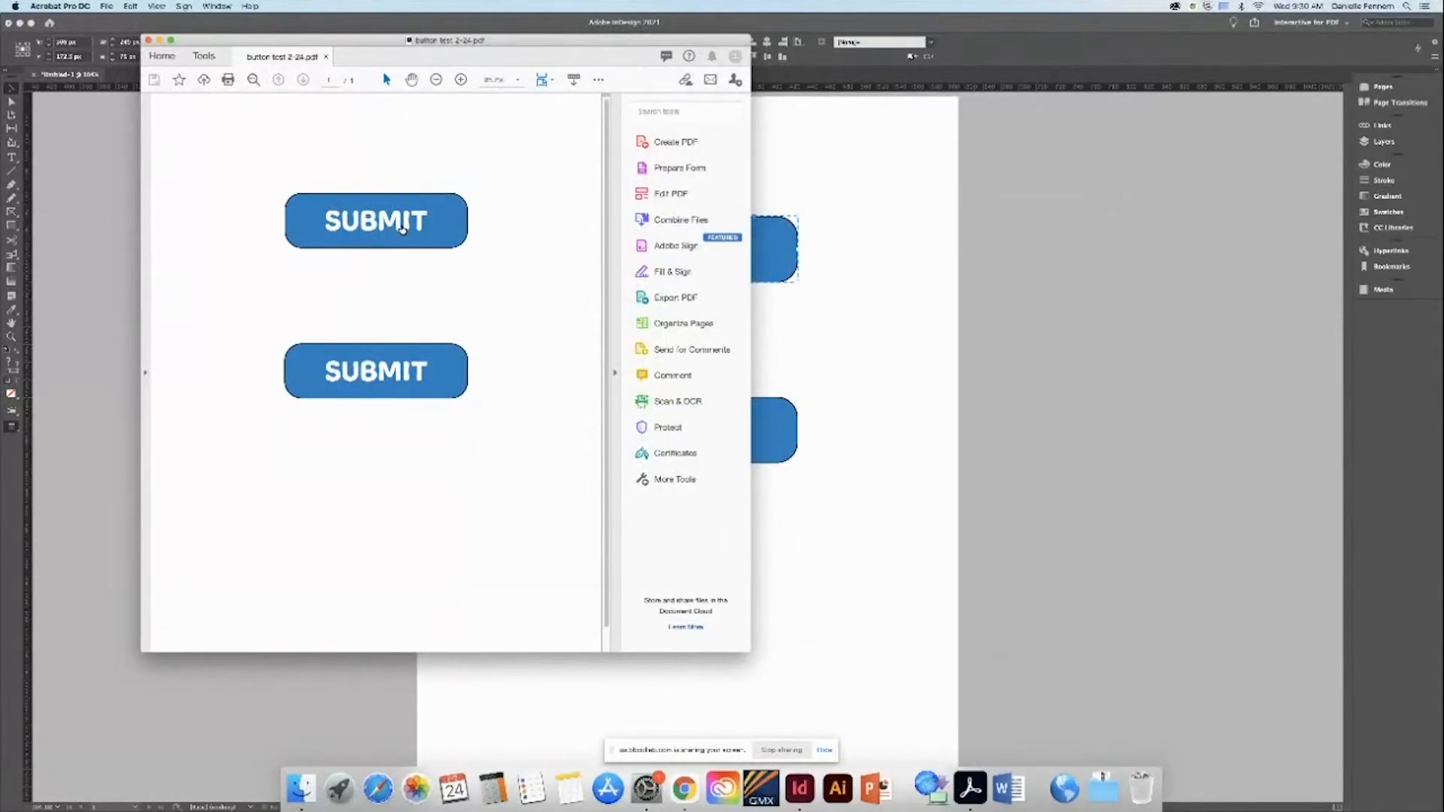
click(376, 229)
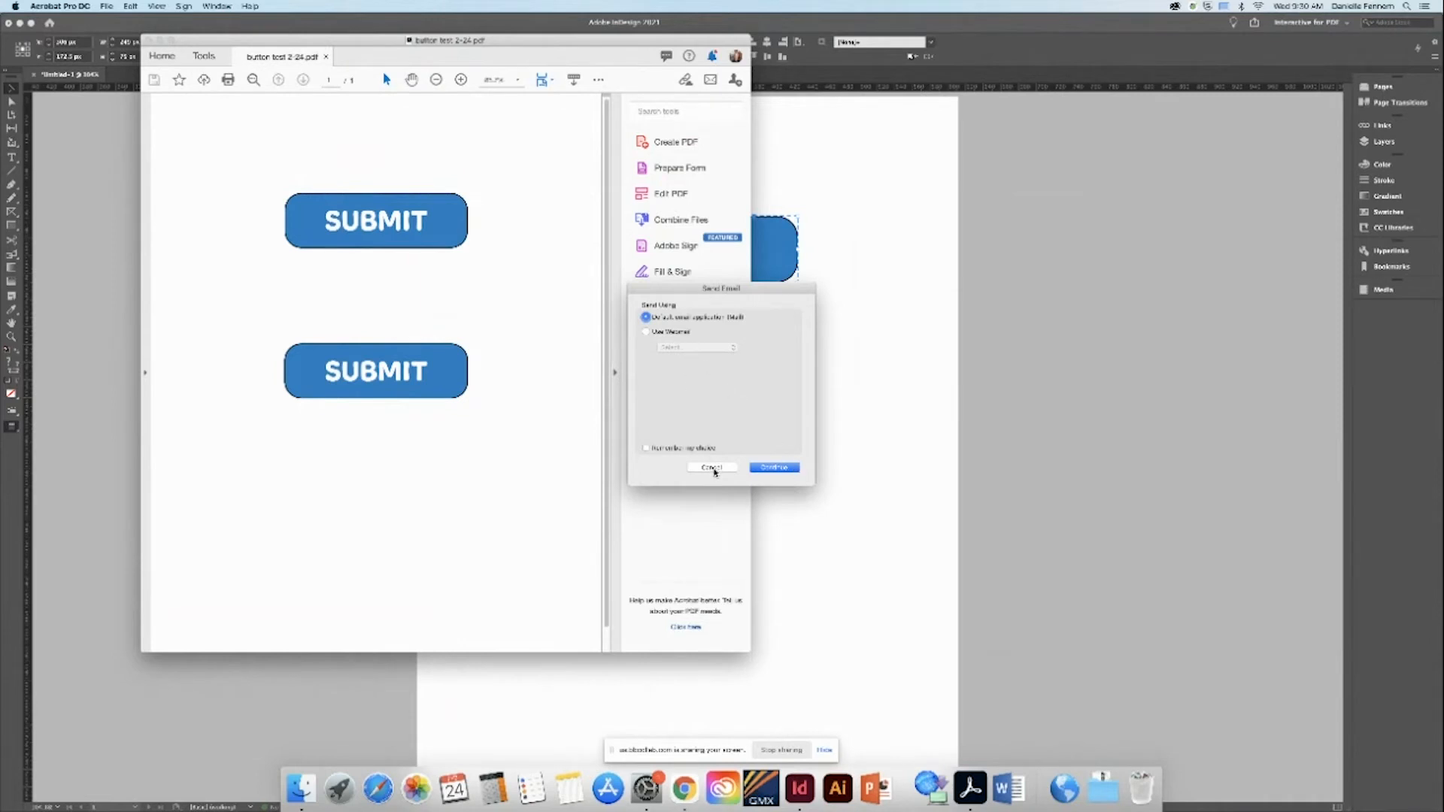
click(712, 468)
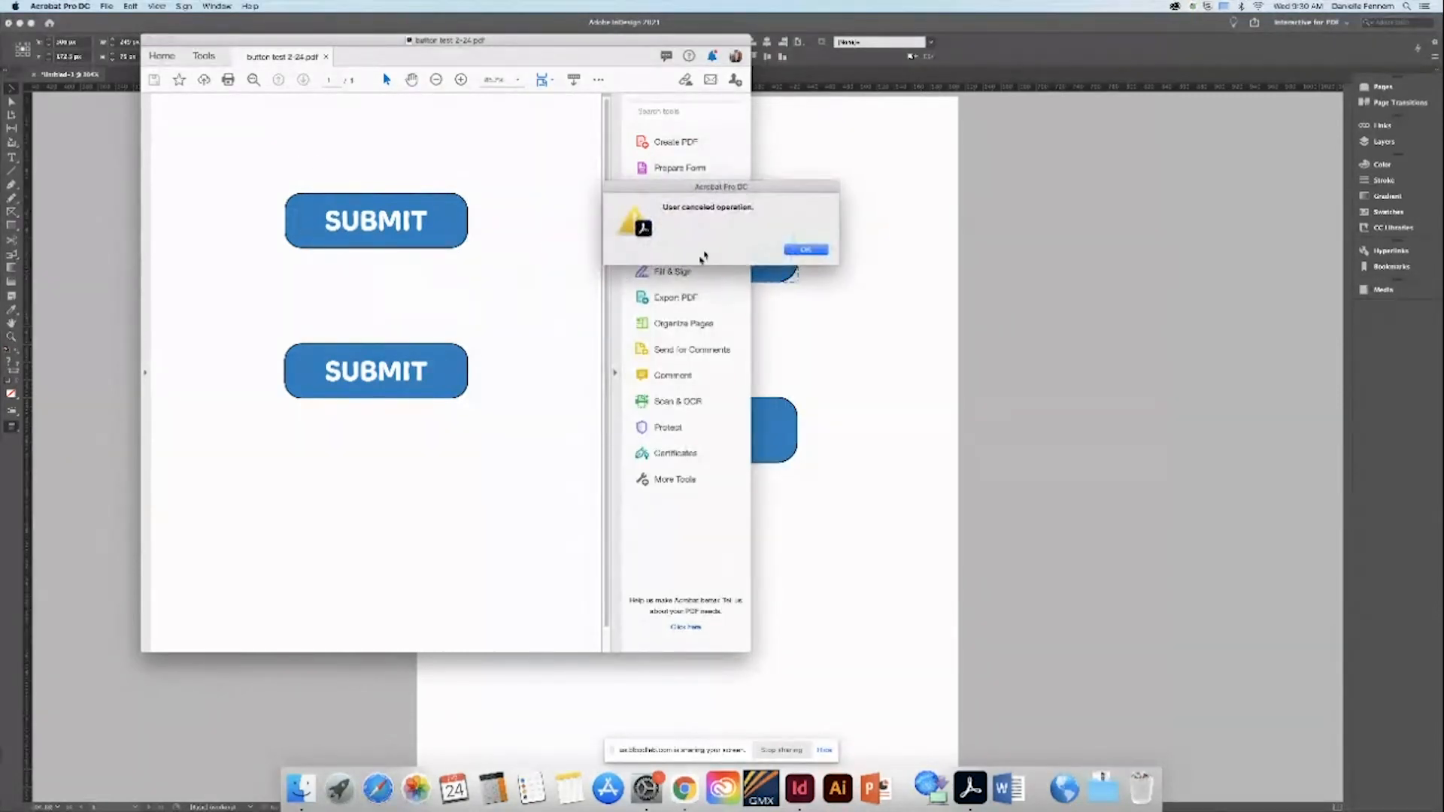
click(798, 249)
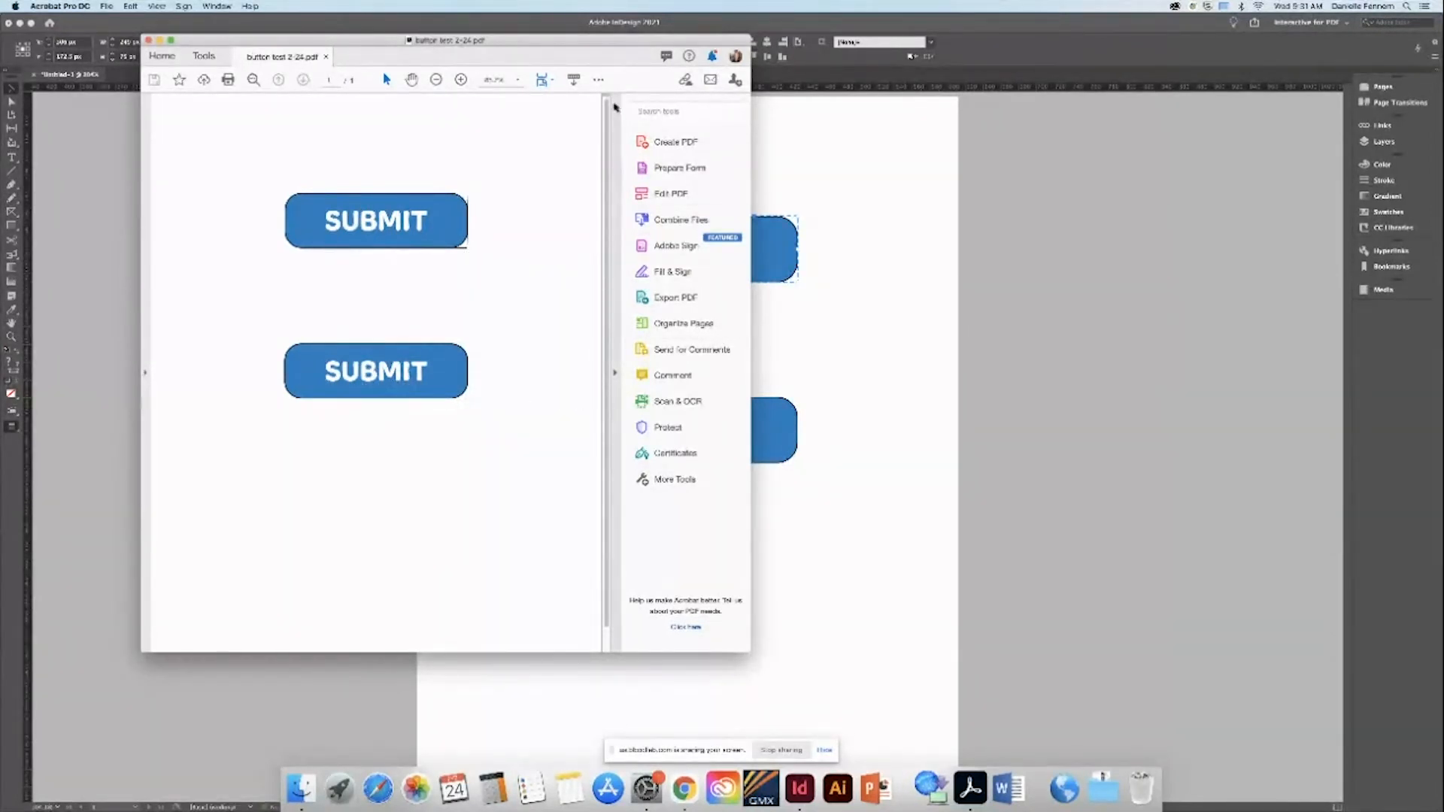
Step: Move the PDF window aside, switch back to InDesign, and move the lower SUBMIT text and rectangle farther down the page
drag(600, 40, 493, 78)
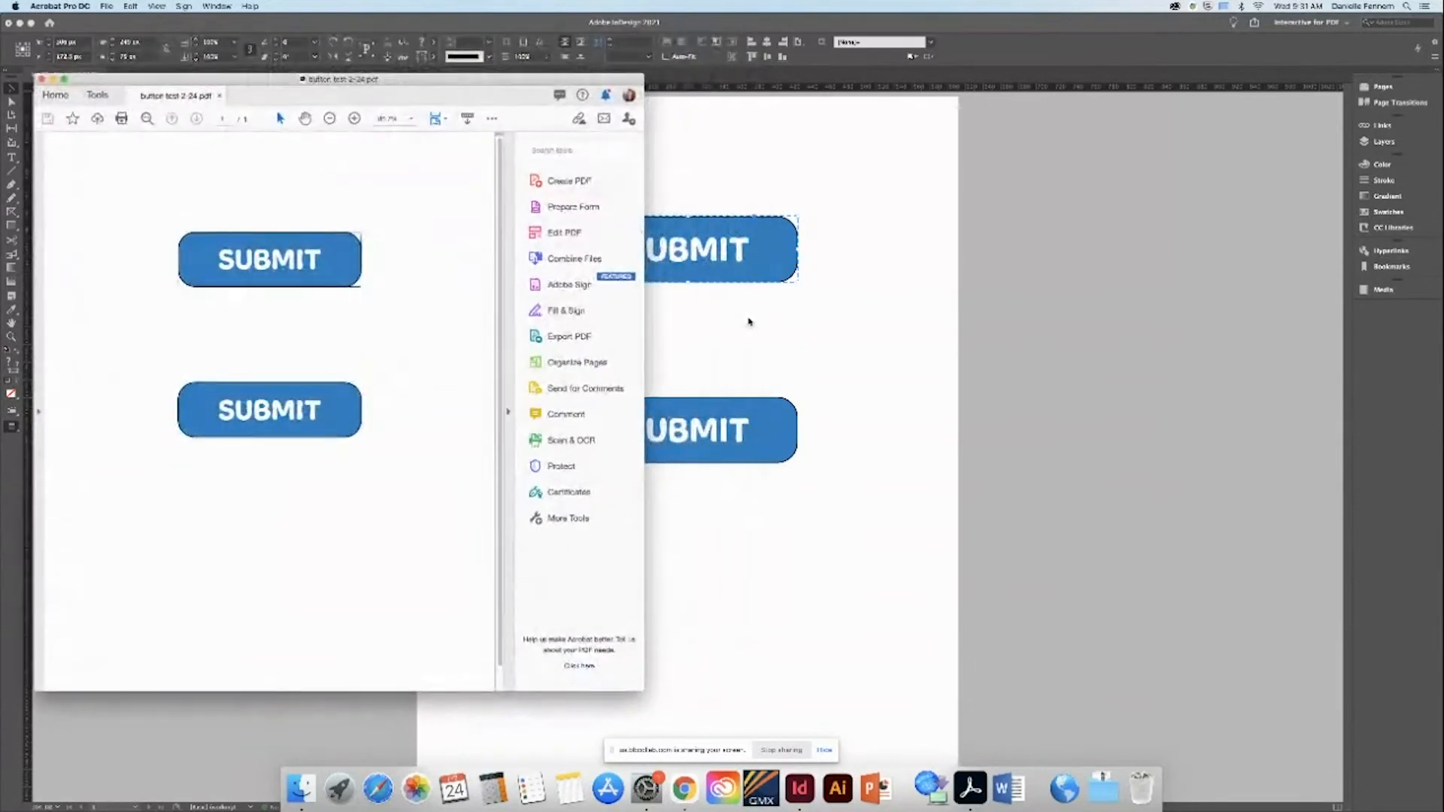
click(749, 322)
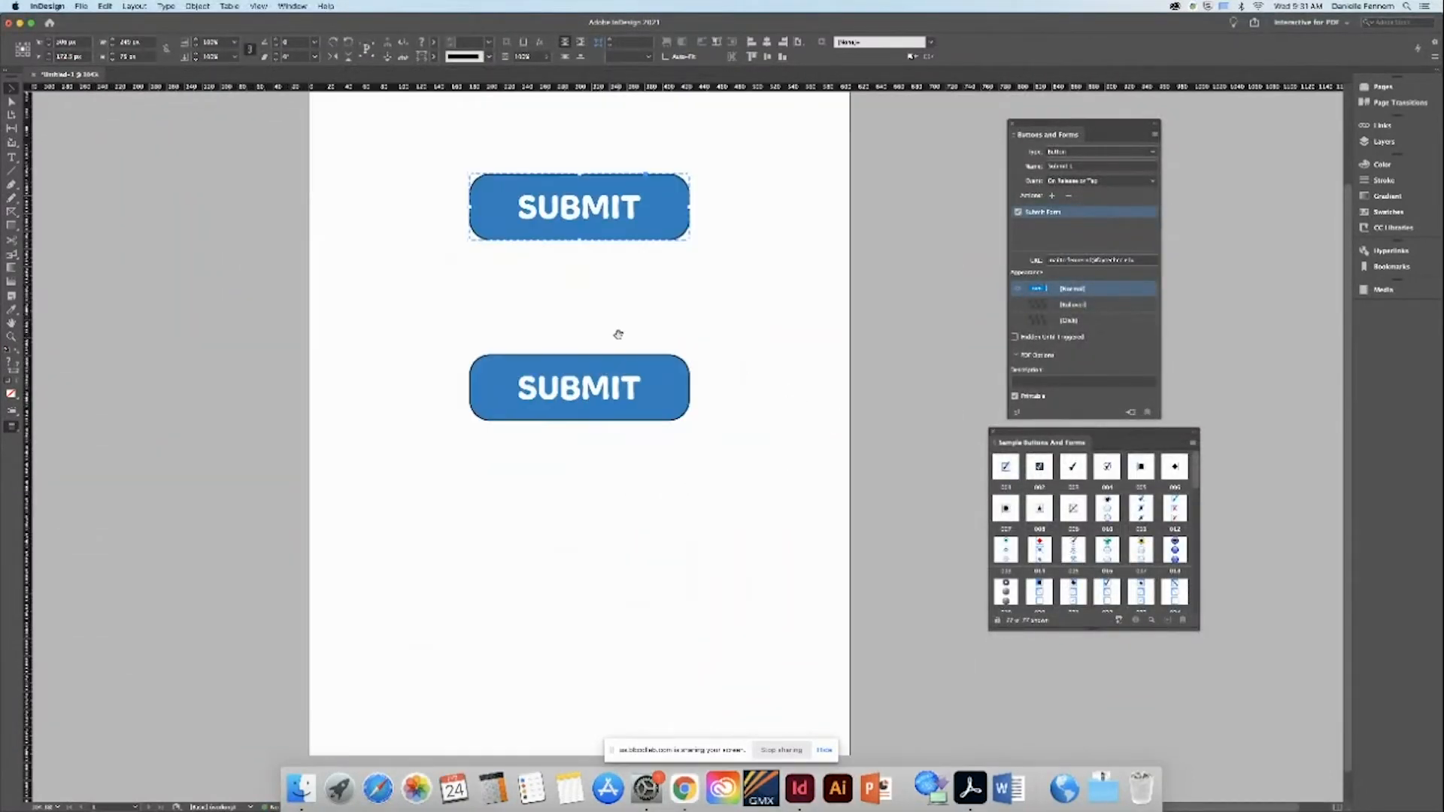
drag(531, 312, 643, 502)
drag(639, 394, 639, 519)
click(810, 478)
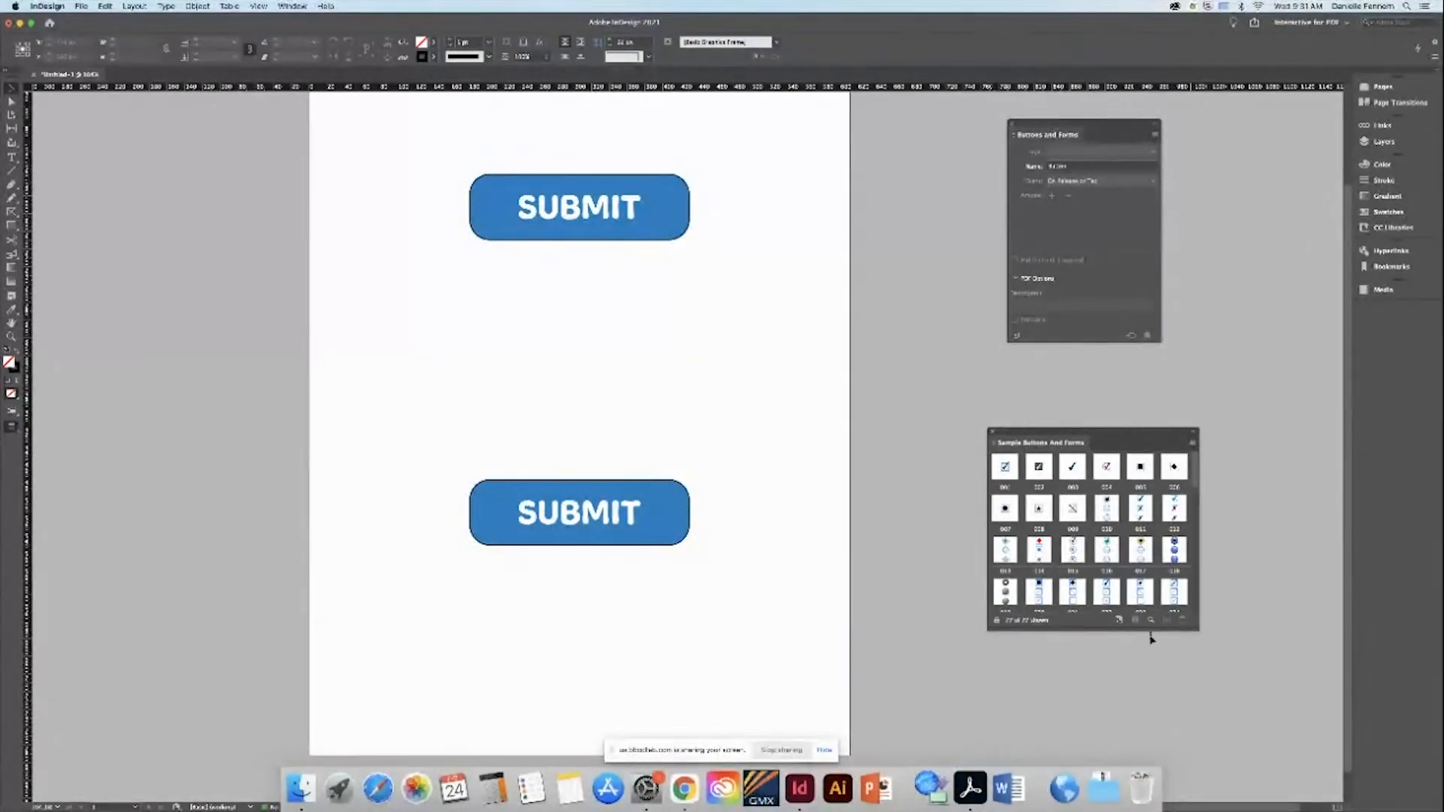
Step: Enlarge the Sample Buttons And Forms panel to show more samples and position it just beside the page
drag(1197, 629, 1226, 656)
drag(1314, 719, 1345, 769)
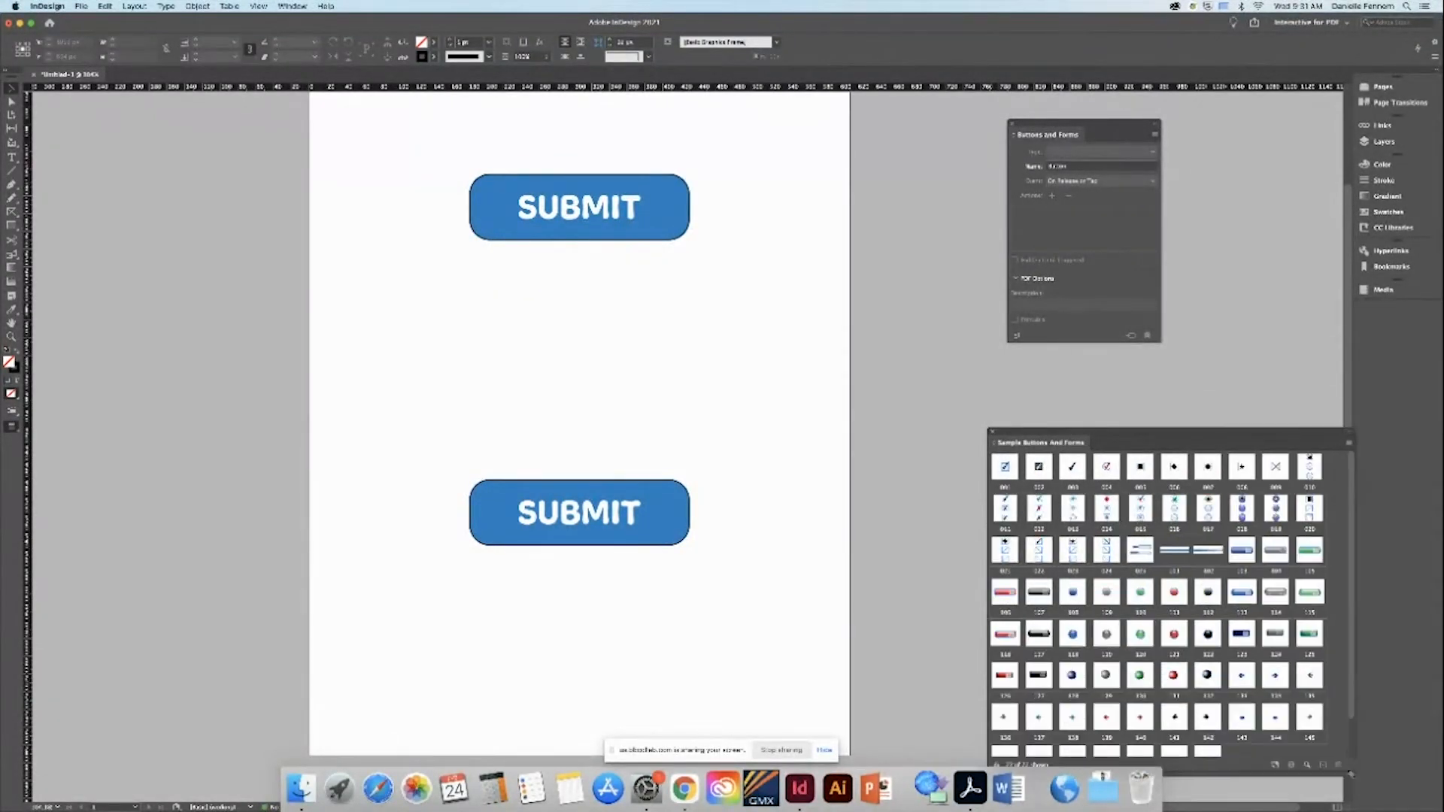
drag(1223, 435, 1102, 250)
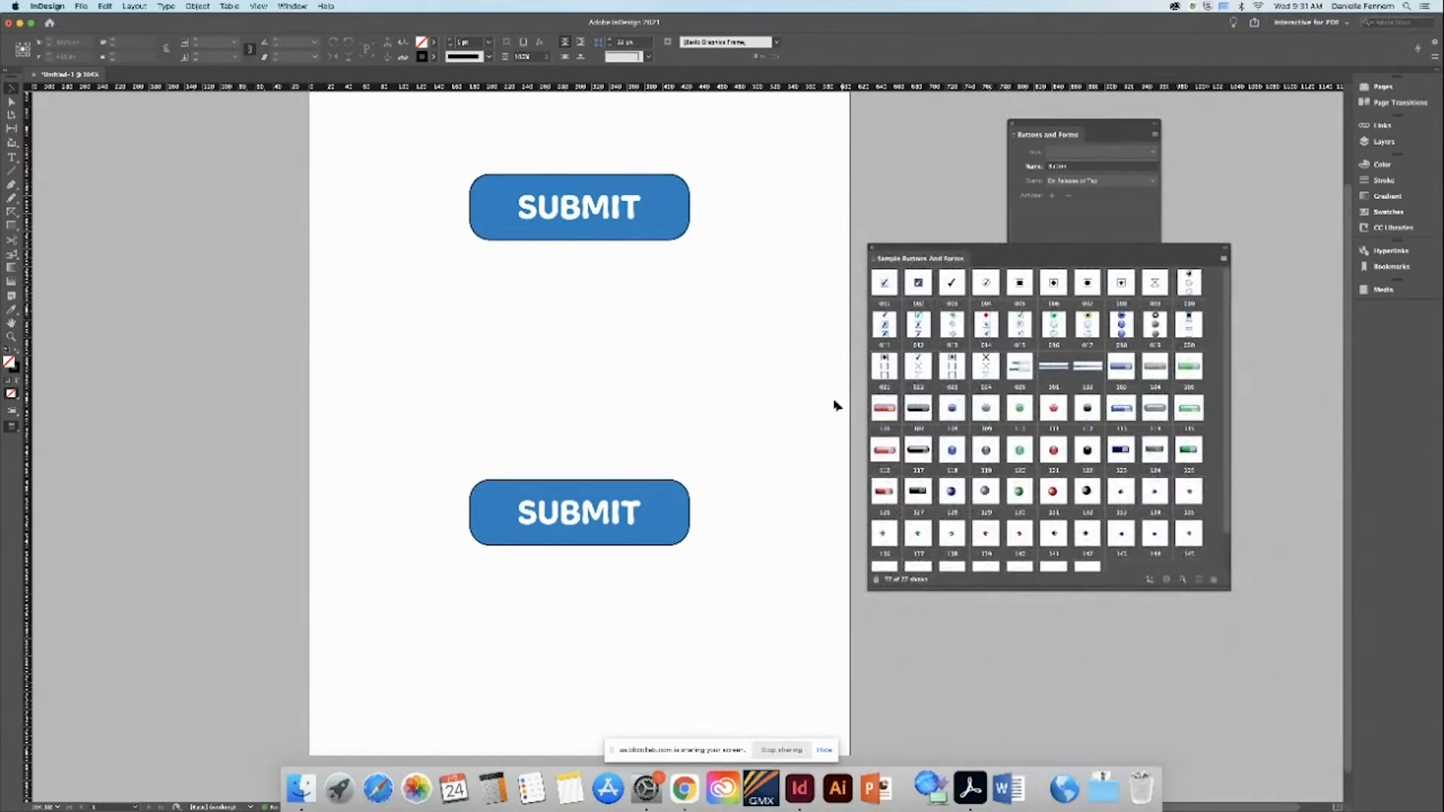
Step: Place sample button 103 on the page, scale it up, and position it between the two blue SUBMIT rectangles
drag(1128, 369, 551, 342)
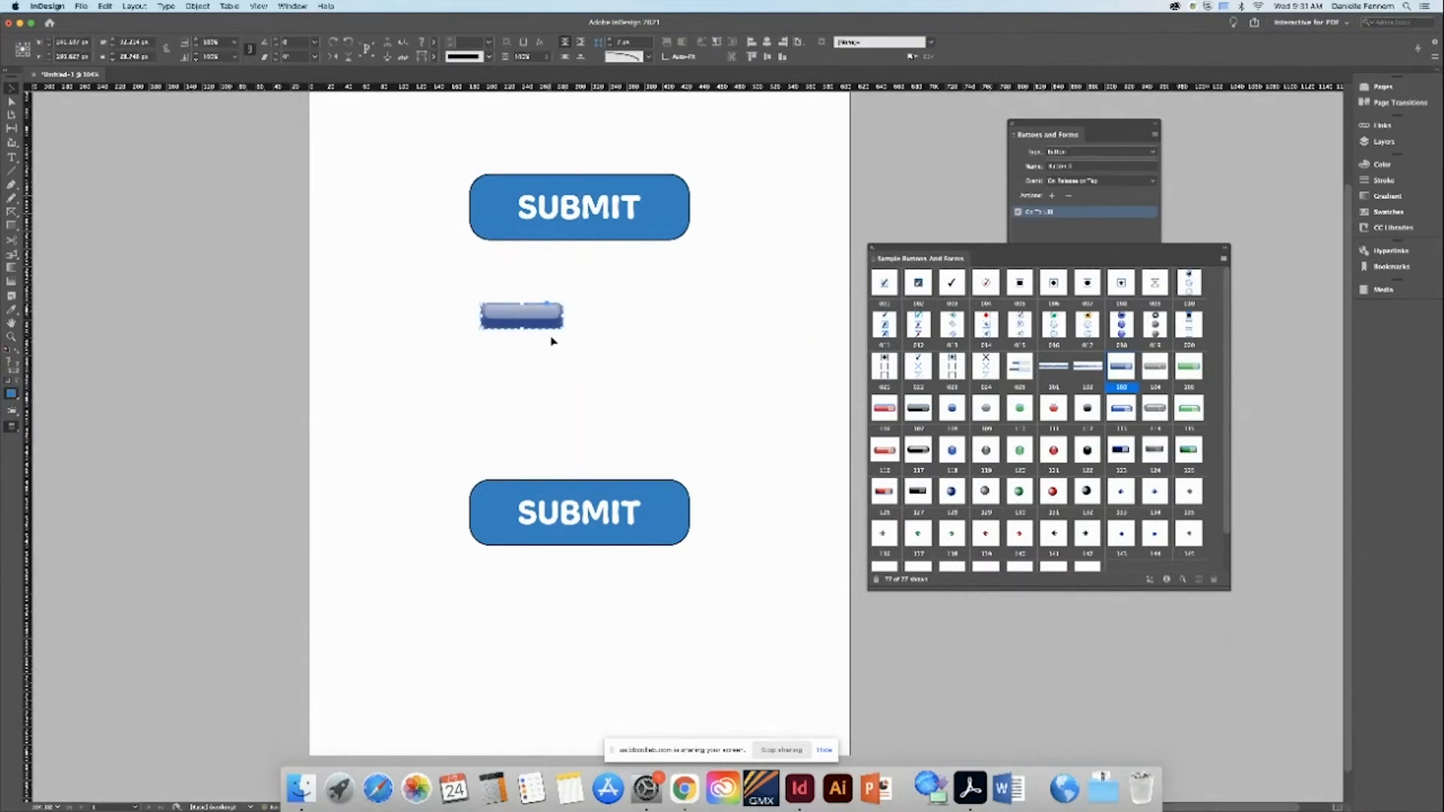
key(e)
drag(562, 328, 646, 429)
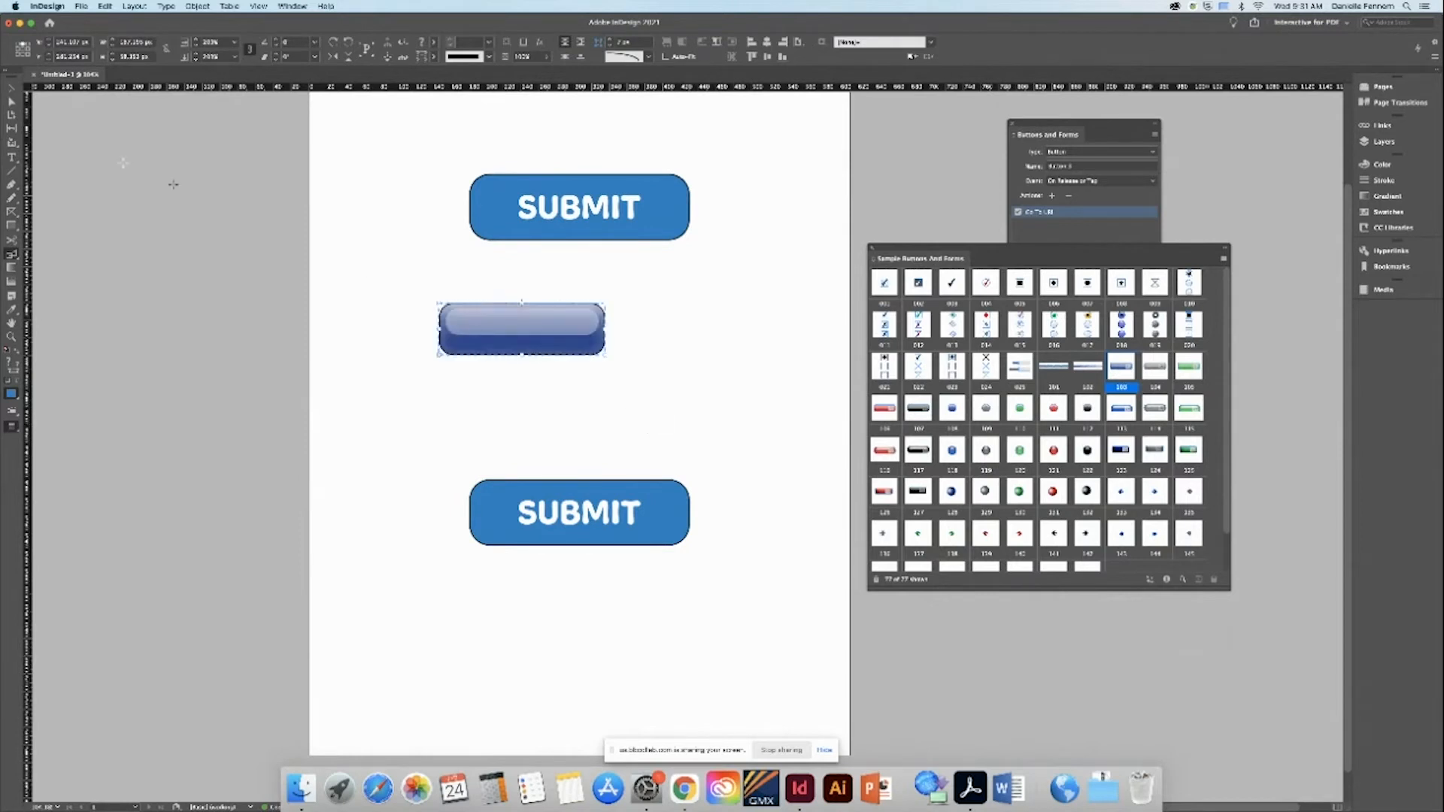
key(v)
drag(530, 355, 593, 381)
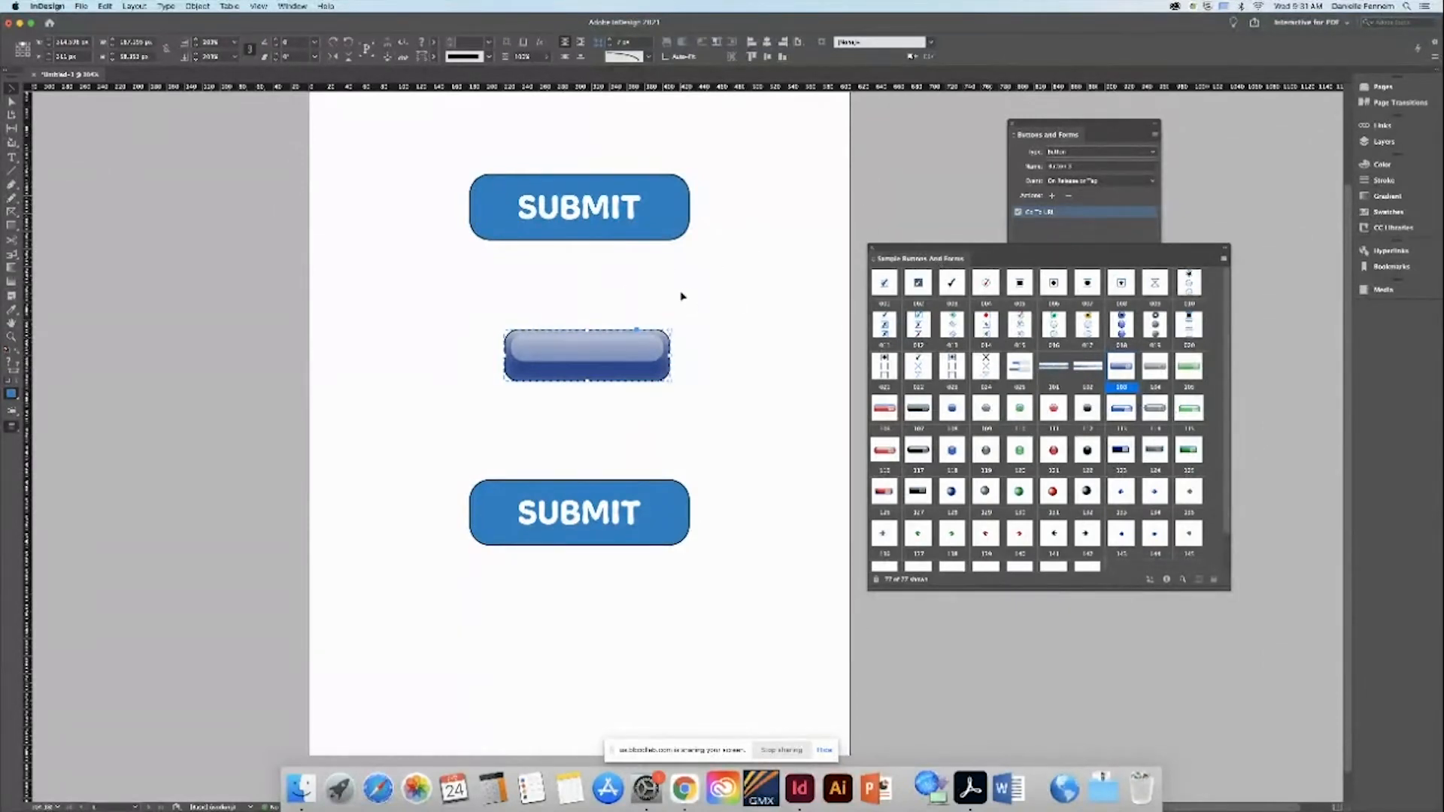
Step: Move the sample library clear of the Buttons and Forms panel and examine the glossy button's name, action and URL
drag(1015, 249, 1030, 434)
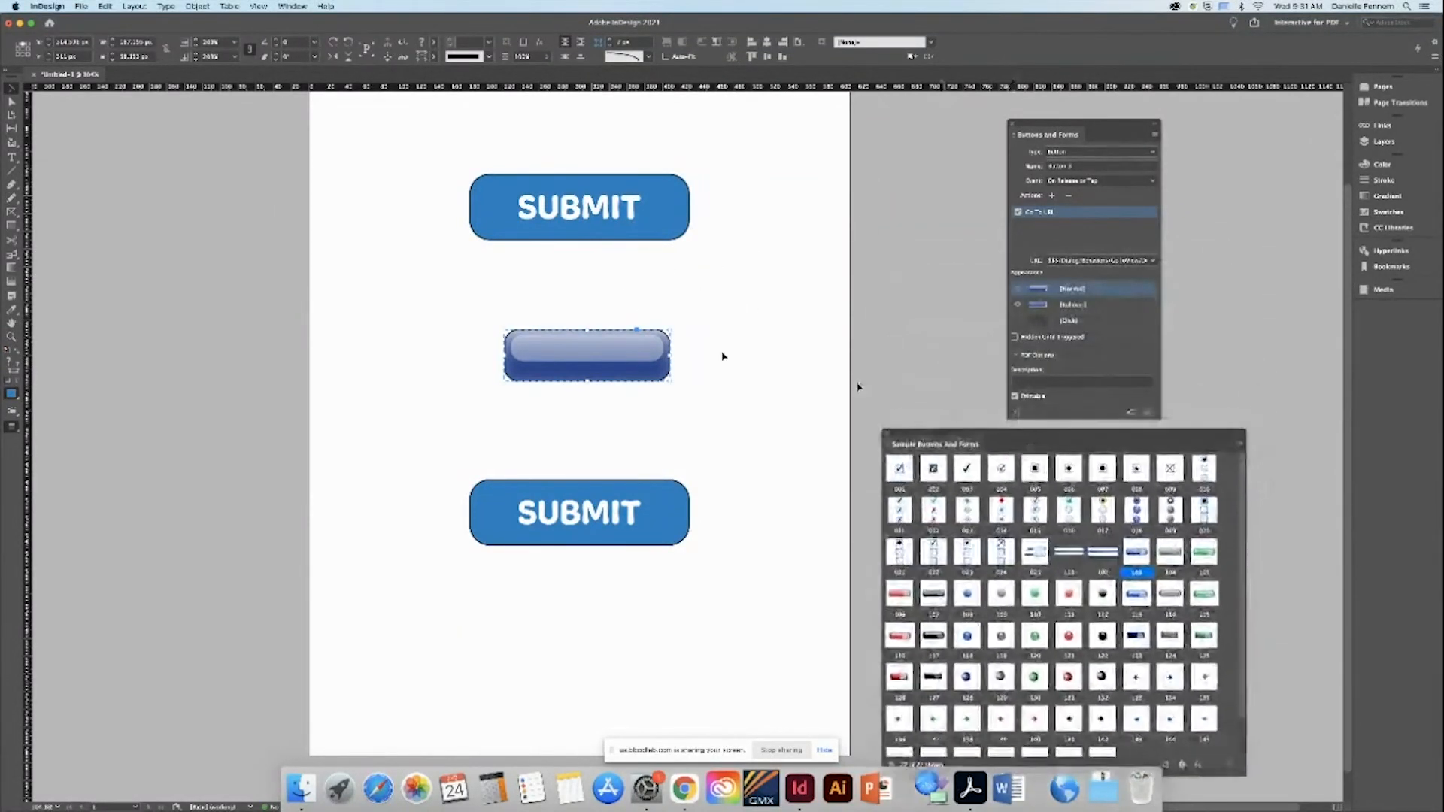
click(1076, 166)
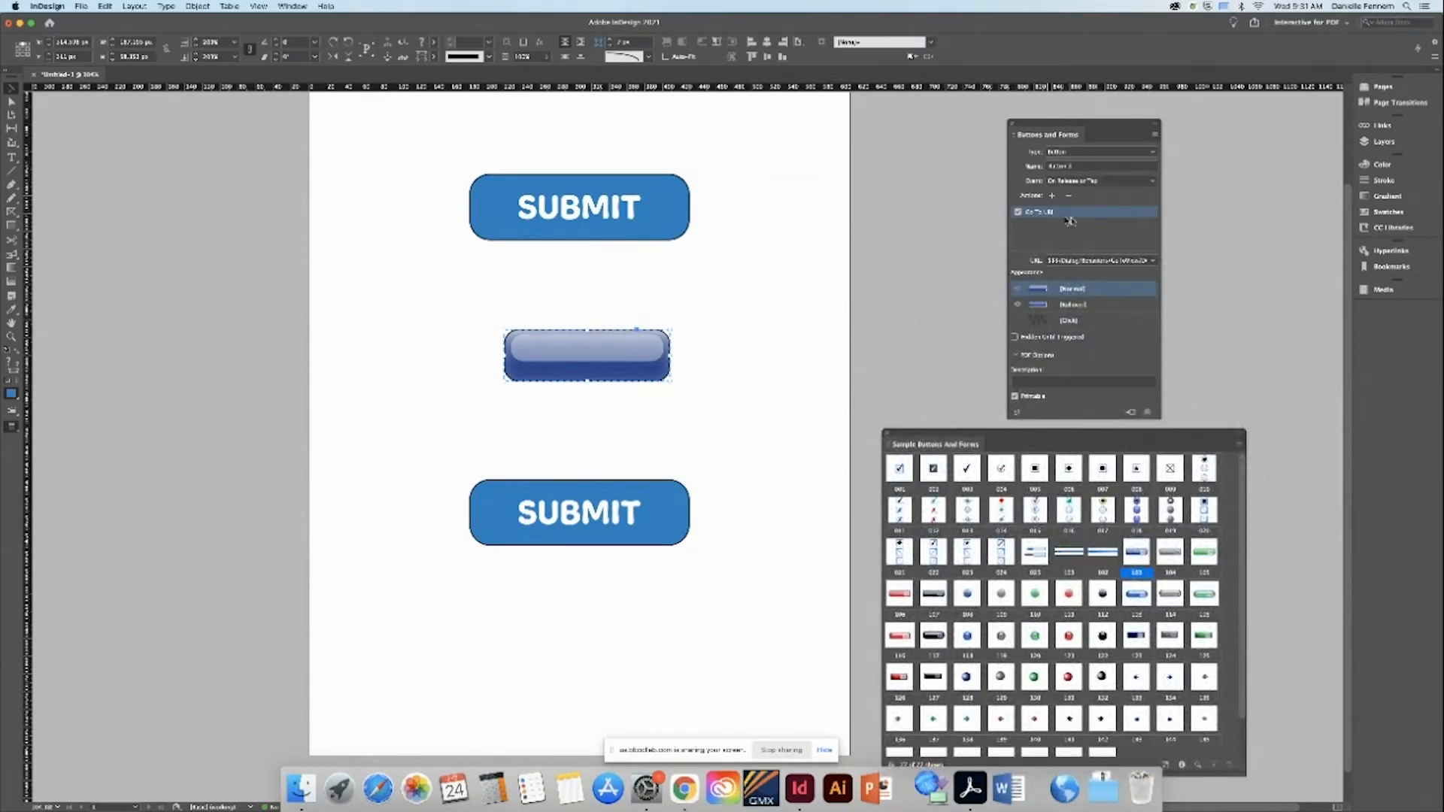
click(1102, 261)
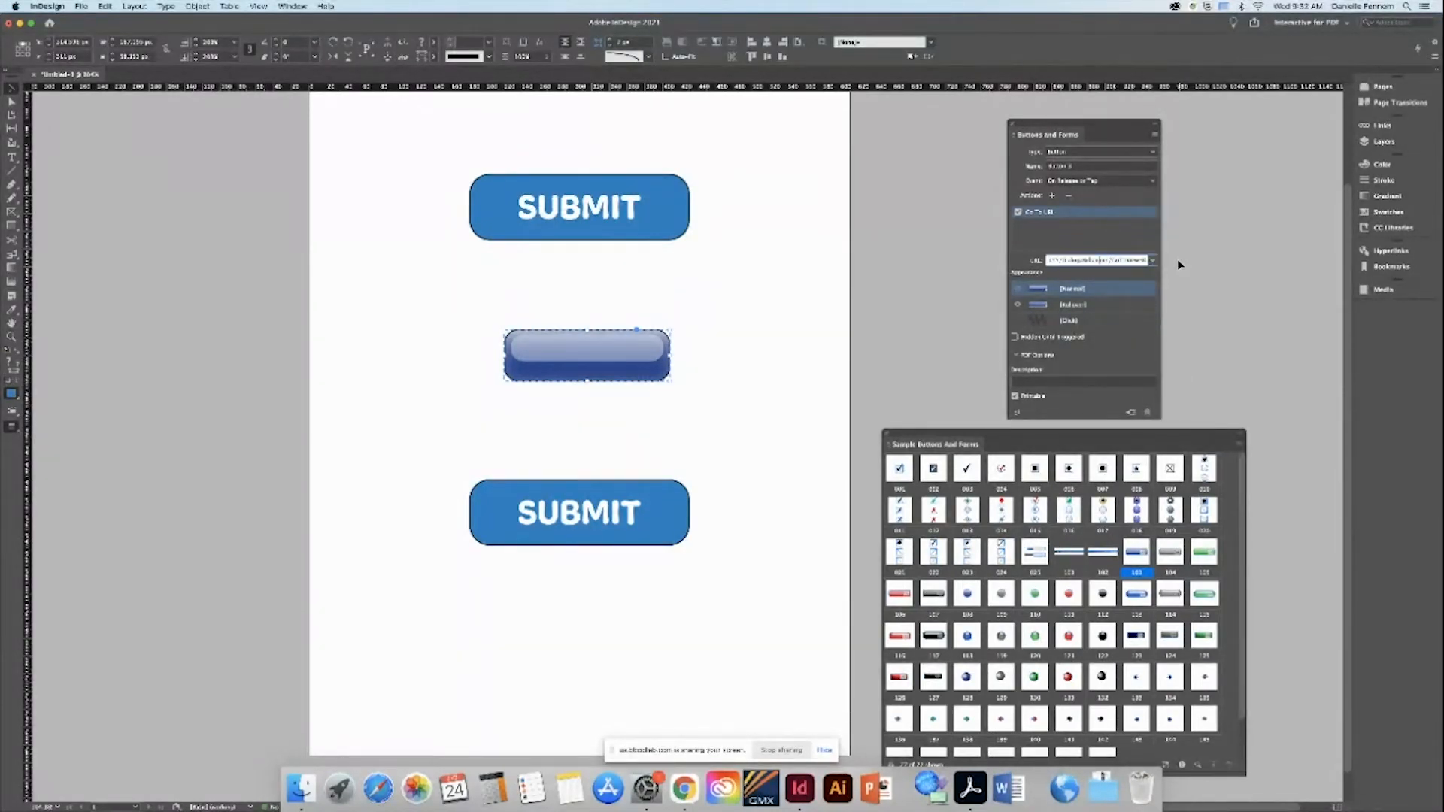
drag(721, 317, 474, 408)
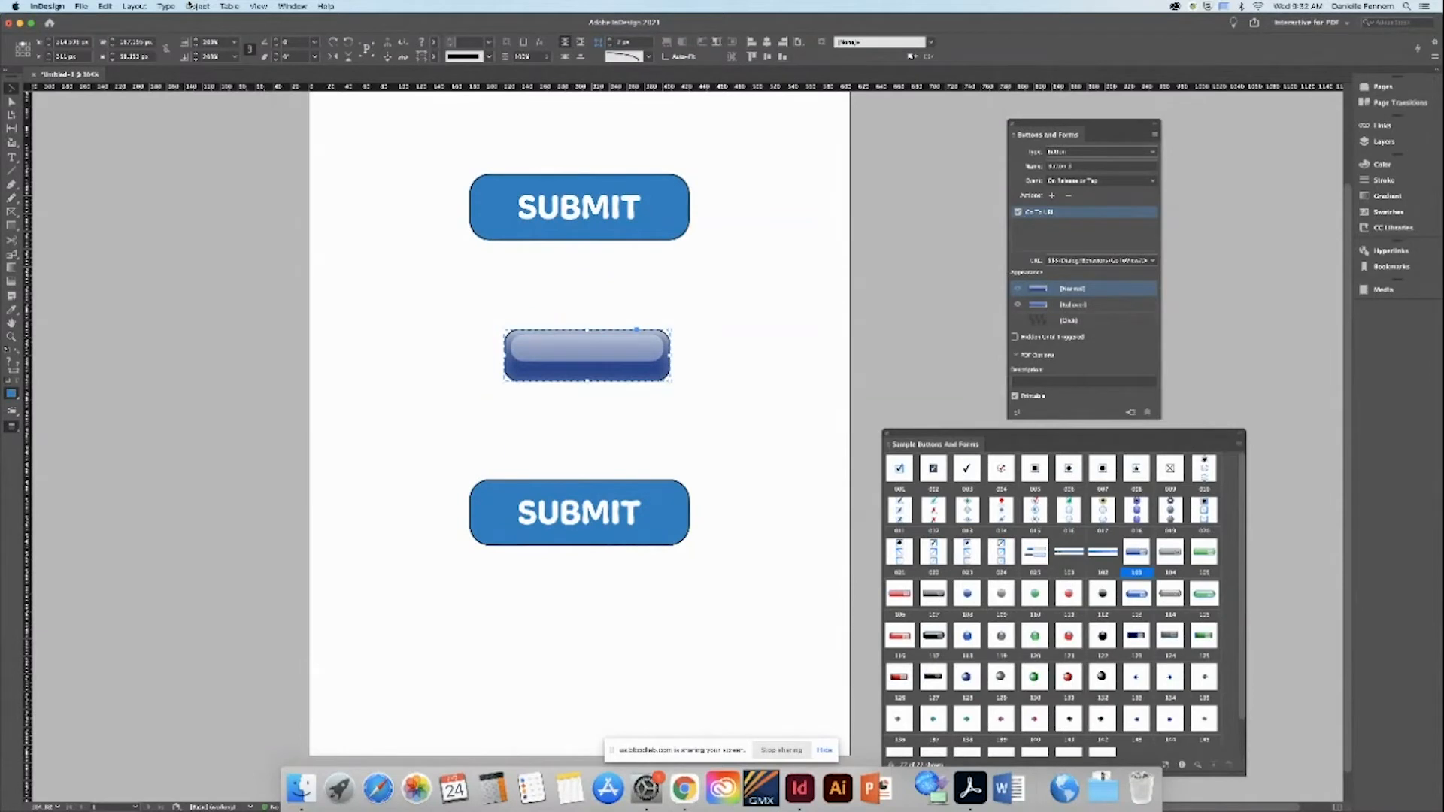
click(197, 6)
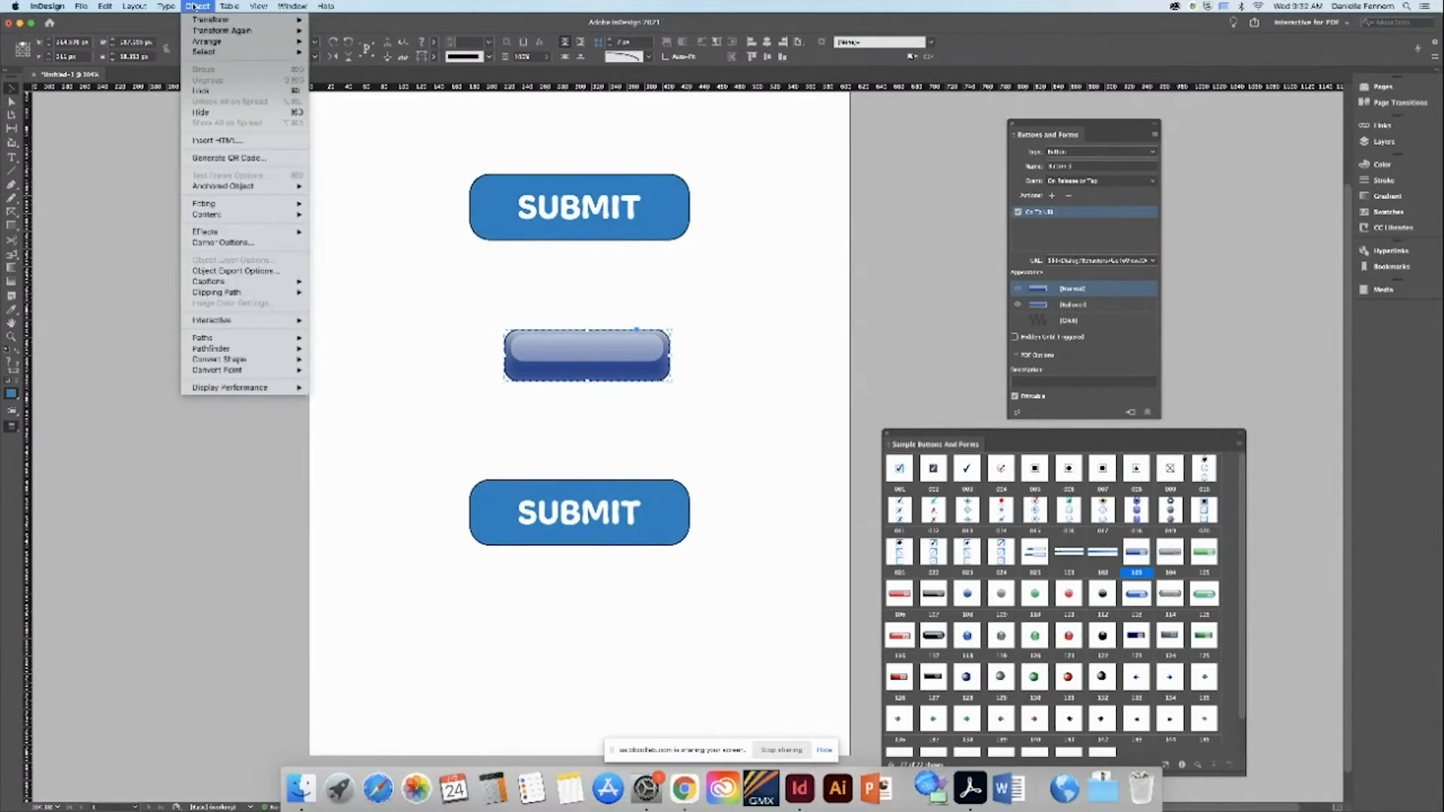
mouse_move(166, 6)
mouse_move(202, 204)
click(579, 371)
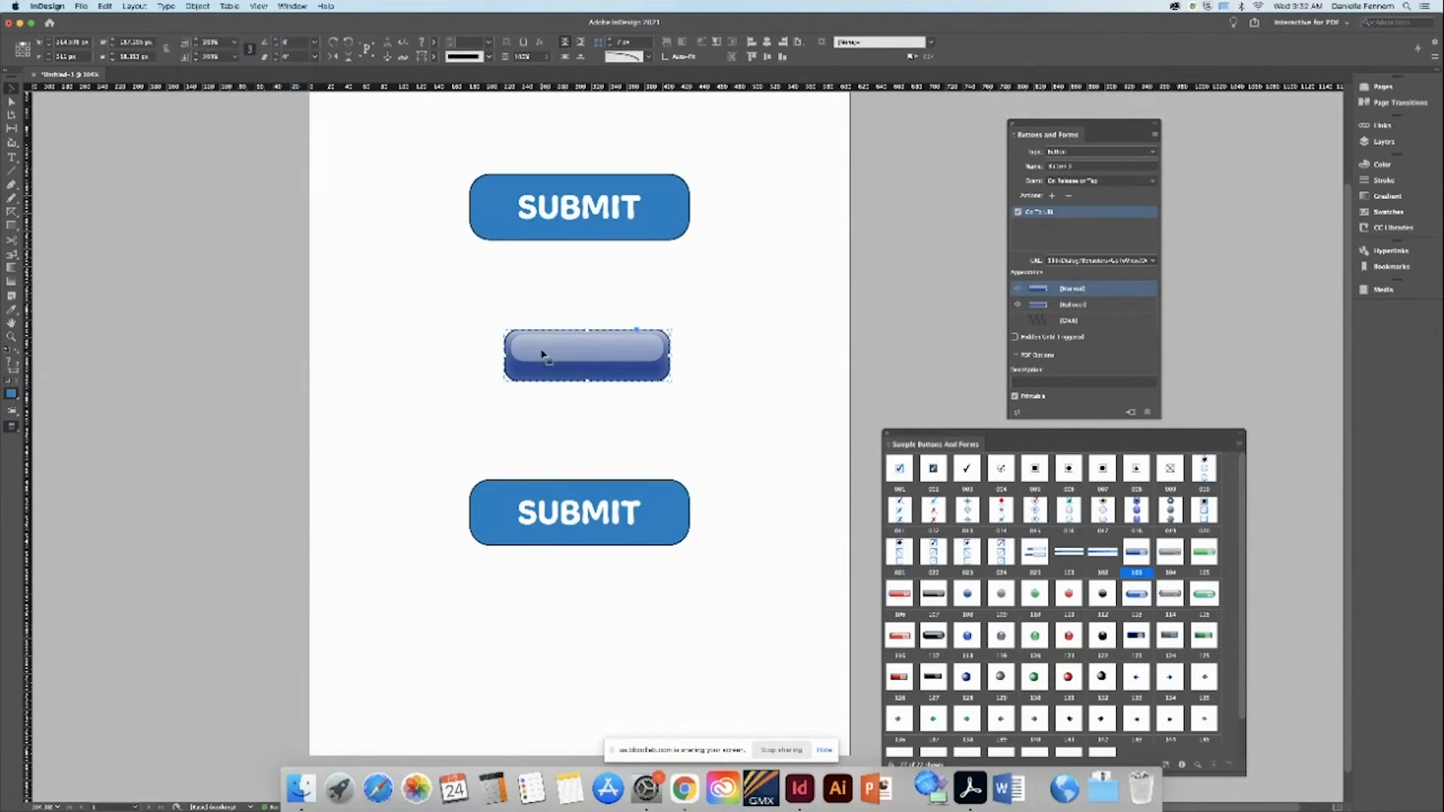
double_click(534, 376)
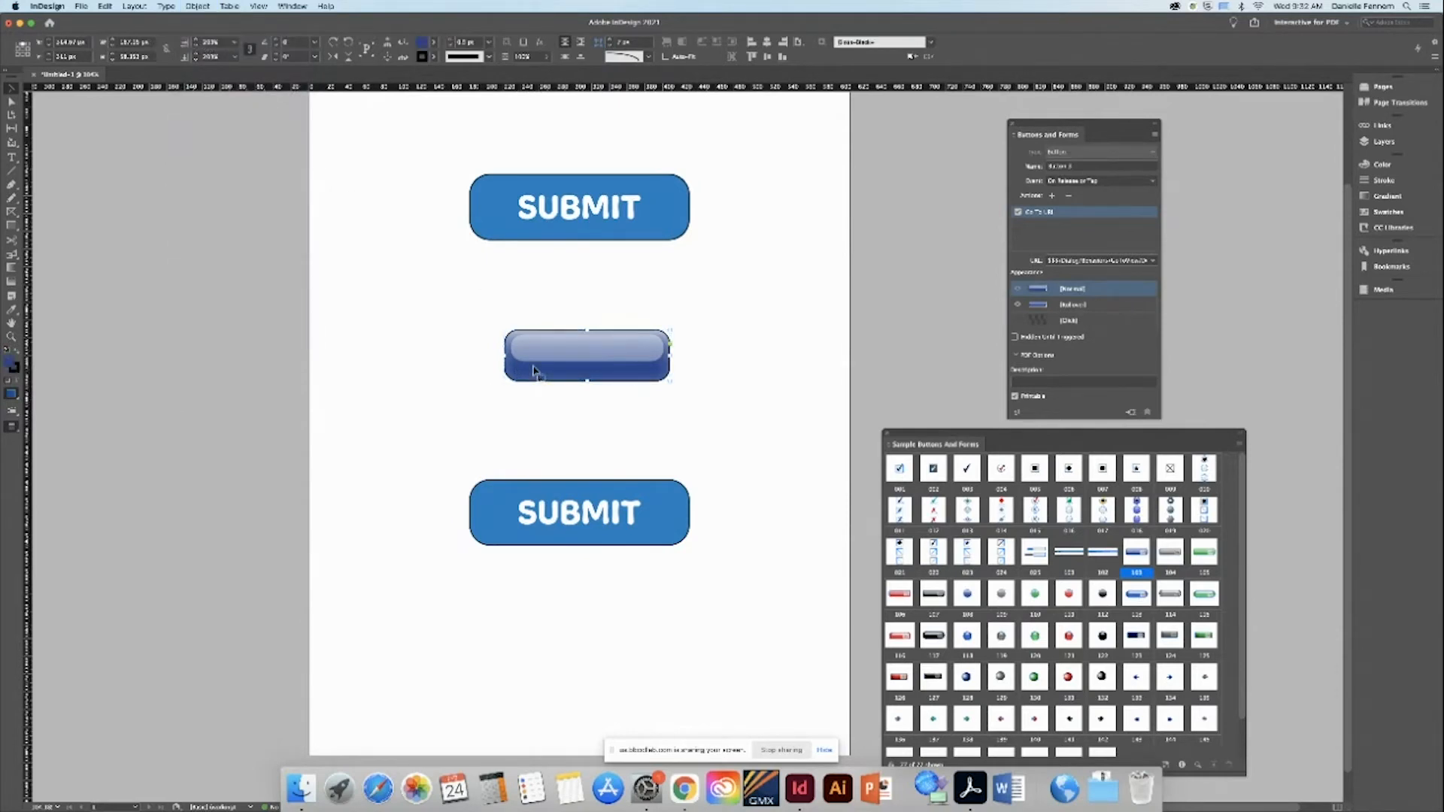
drag(445, 294, 707, 425)
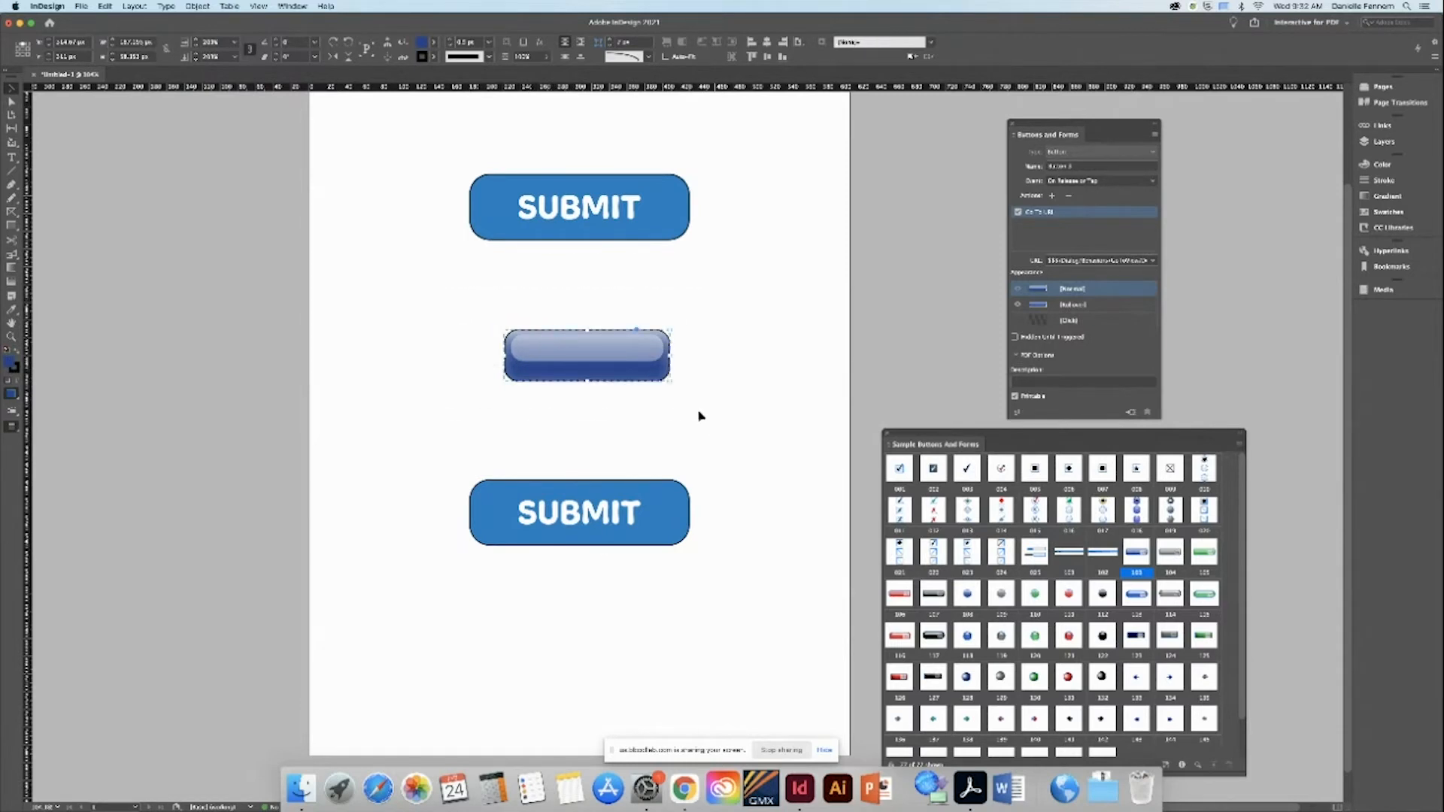
Step: Move the SUBMIT text from the lower blue rectangle onto the glossy button, and send the glossy button to the back
click(754, 385)
drag(637, 369, 633, 370)
drag(700, 306, 763, 392)
right_click(647, 337)
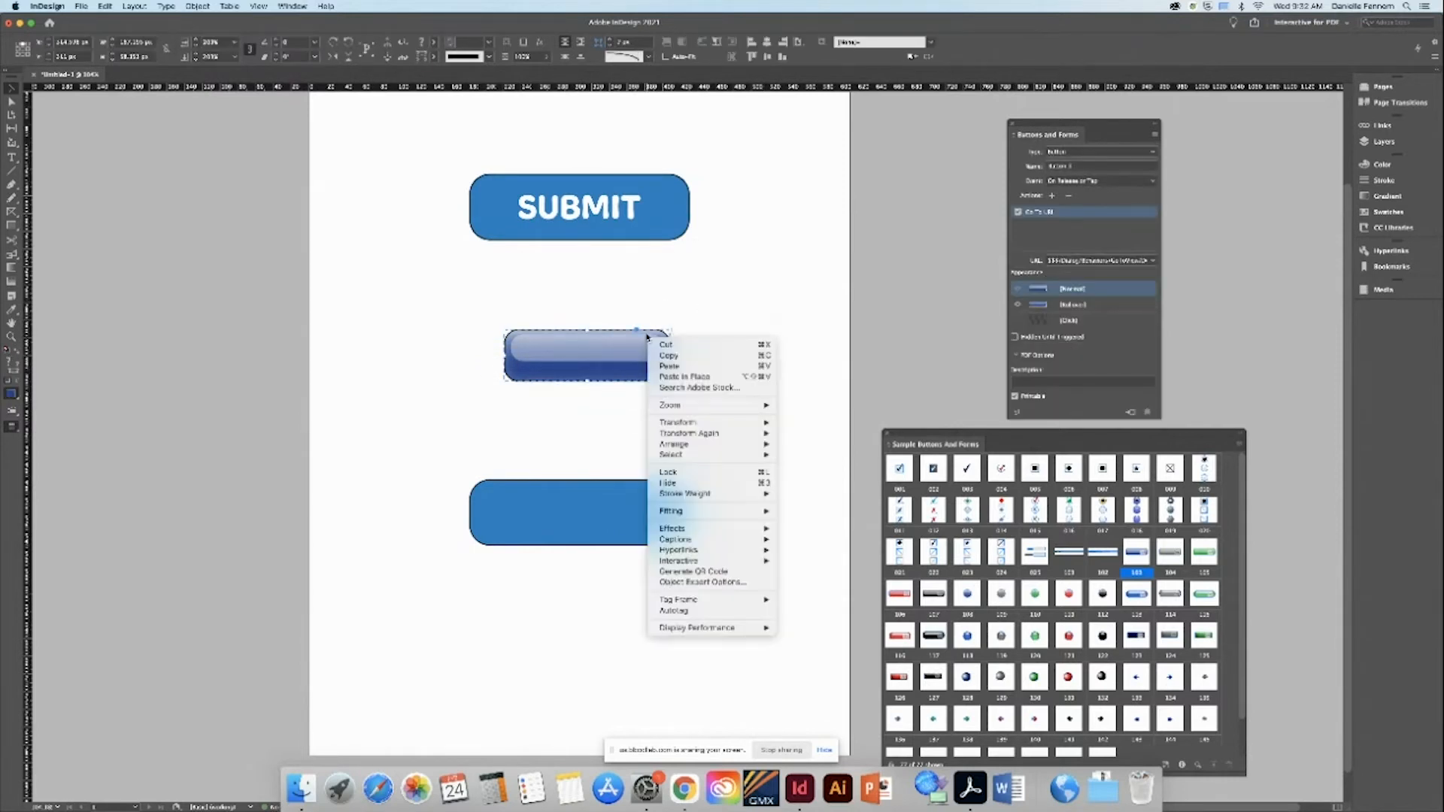
mouse_move(718, 437)
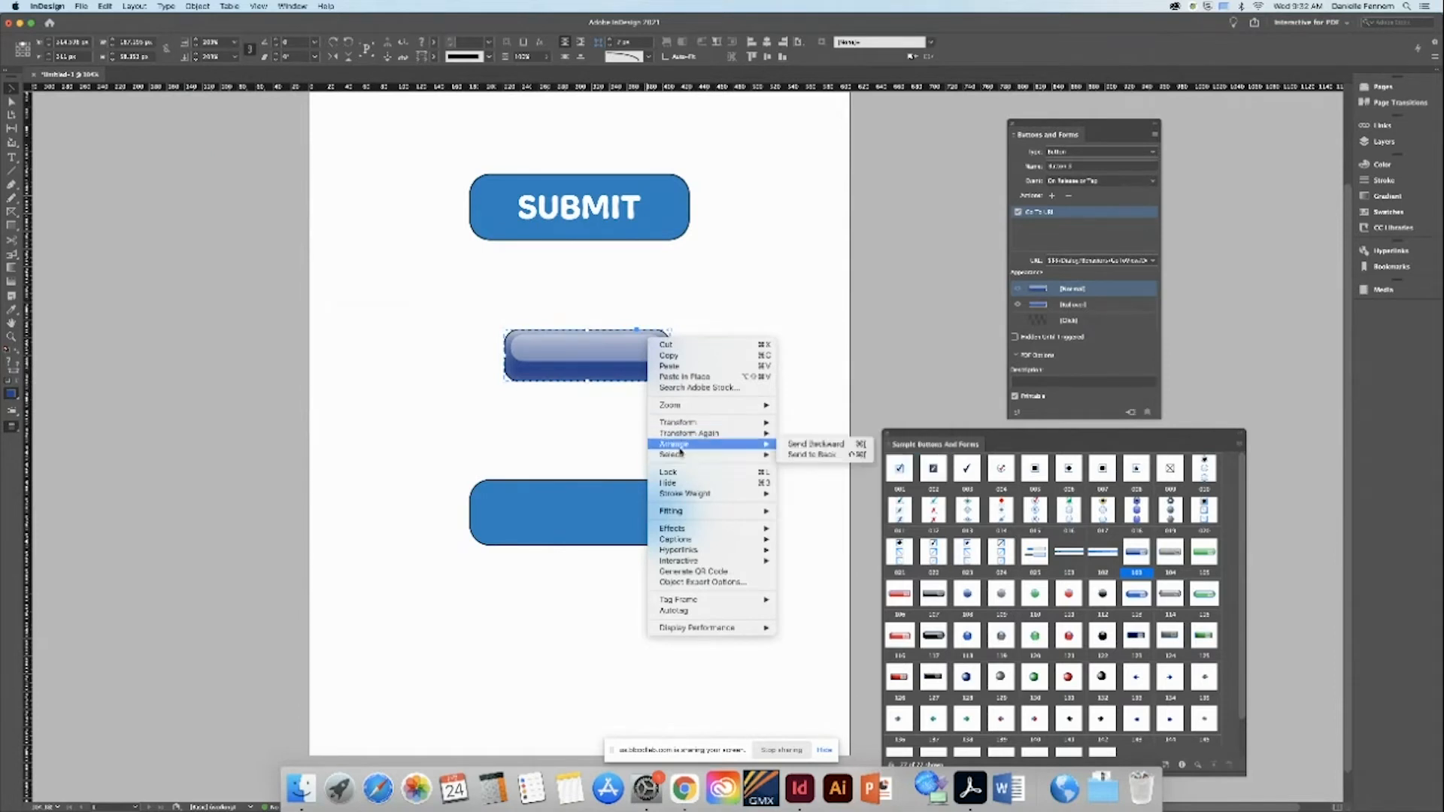
click(797, 455)
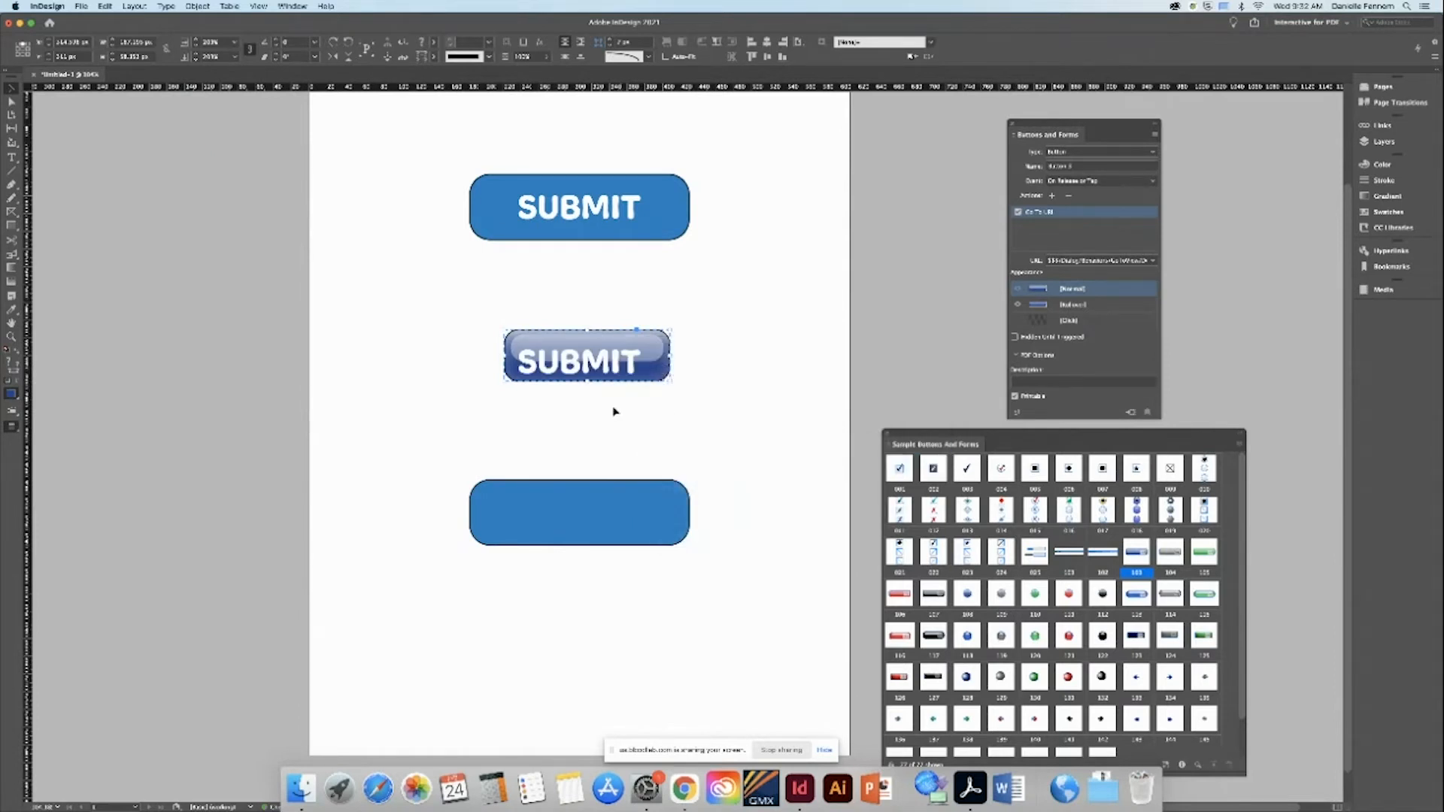
Step: Align the horizontal centres of the glossy button and its SUBMIT text, and nudge the text up to centre it vertically
drag(520, 297, 578, 447)
click(766, 42)
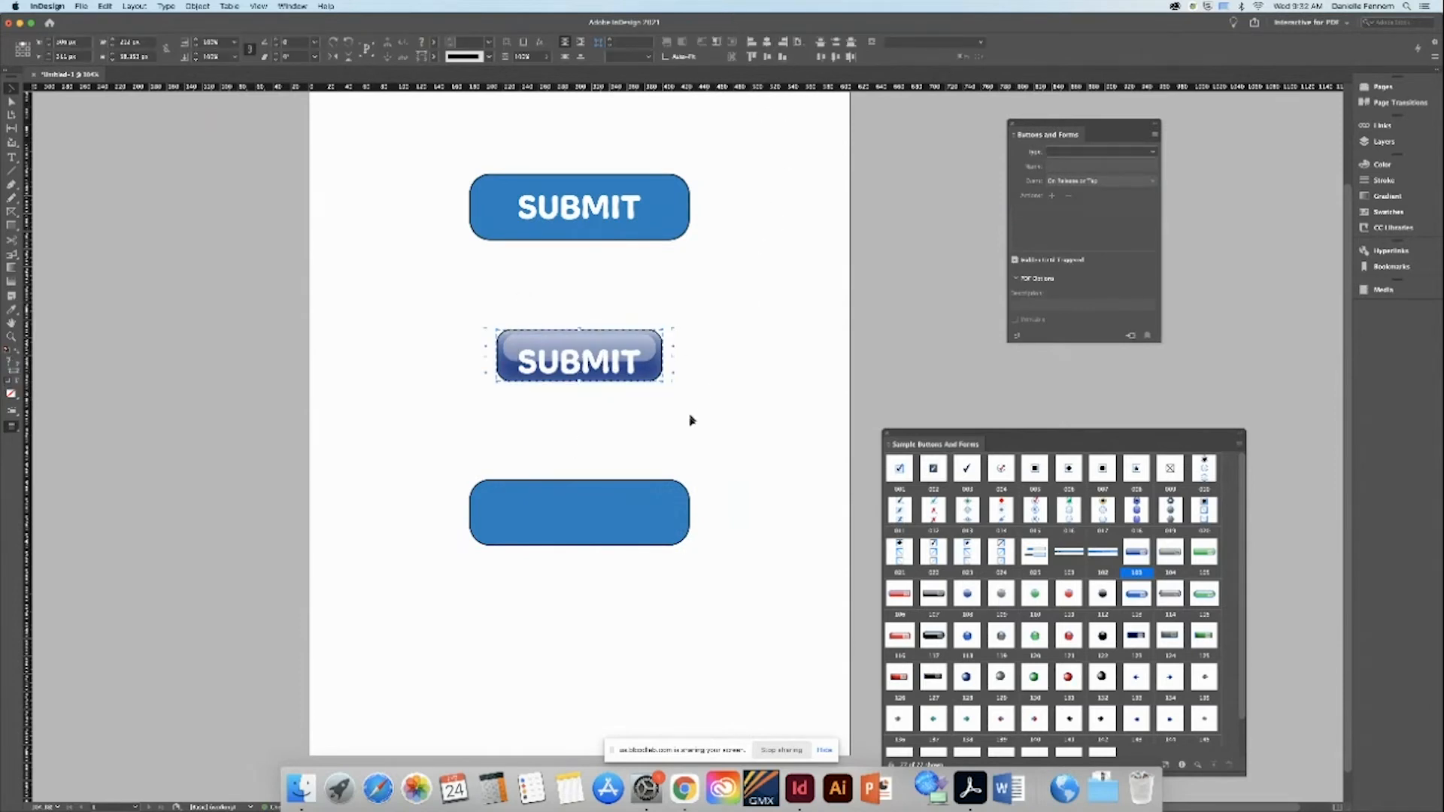
click(690, 423)
click(599, 368)
key(Up)
key(Up)
key(Up)
key(Up)
key(Up)
key(Up)
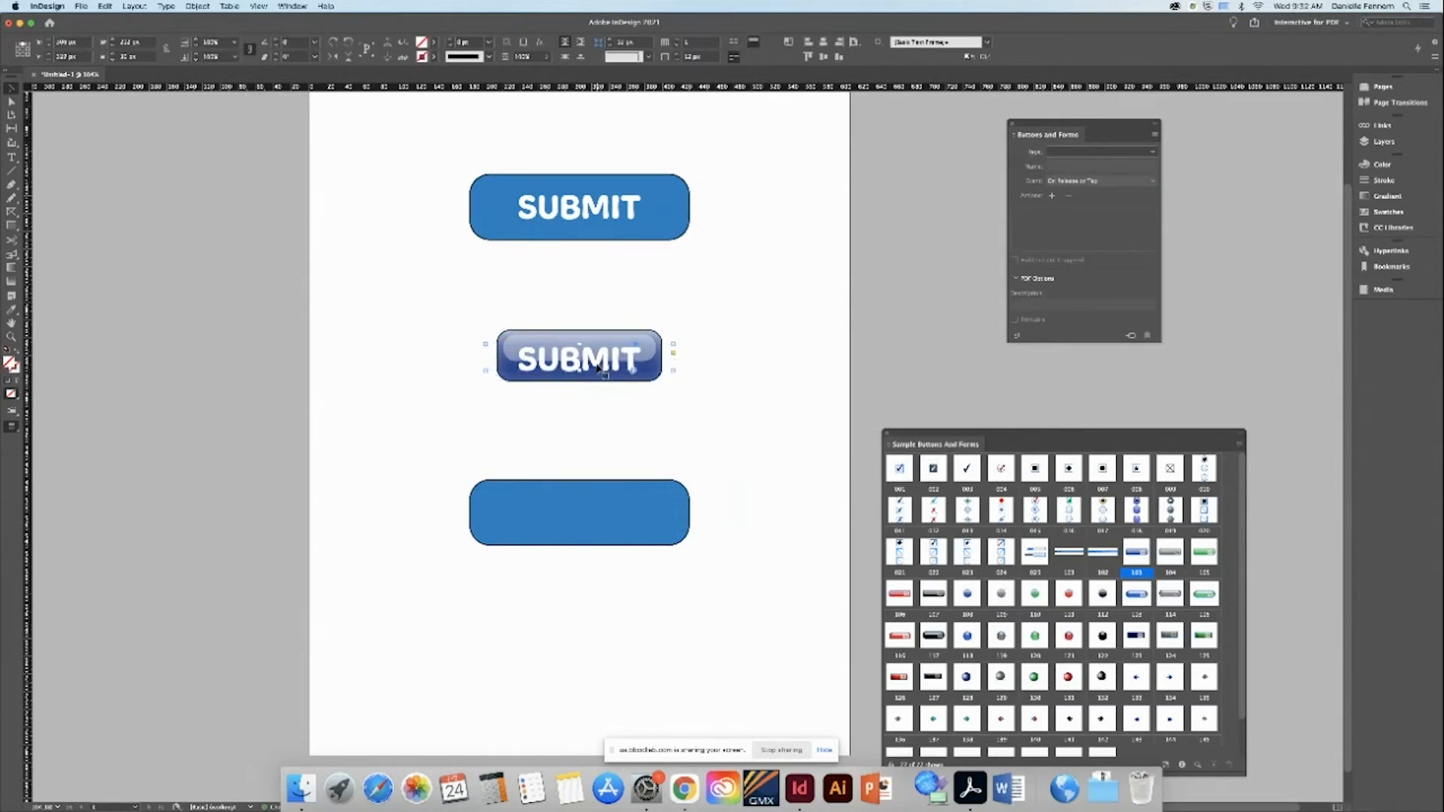
Step: Select the glossy button on its own and move the Buttons and Forms panel closer to the page
shift+click(622, 339)
click(623, 335)
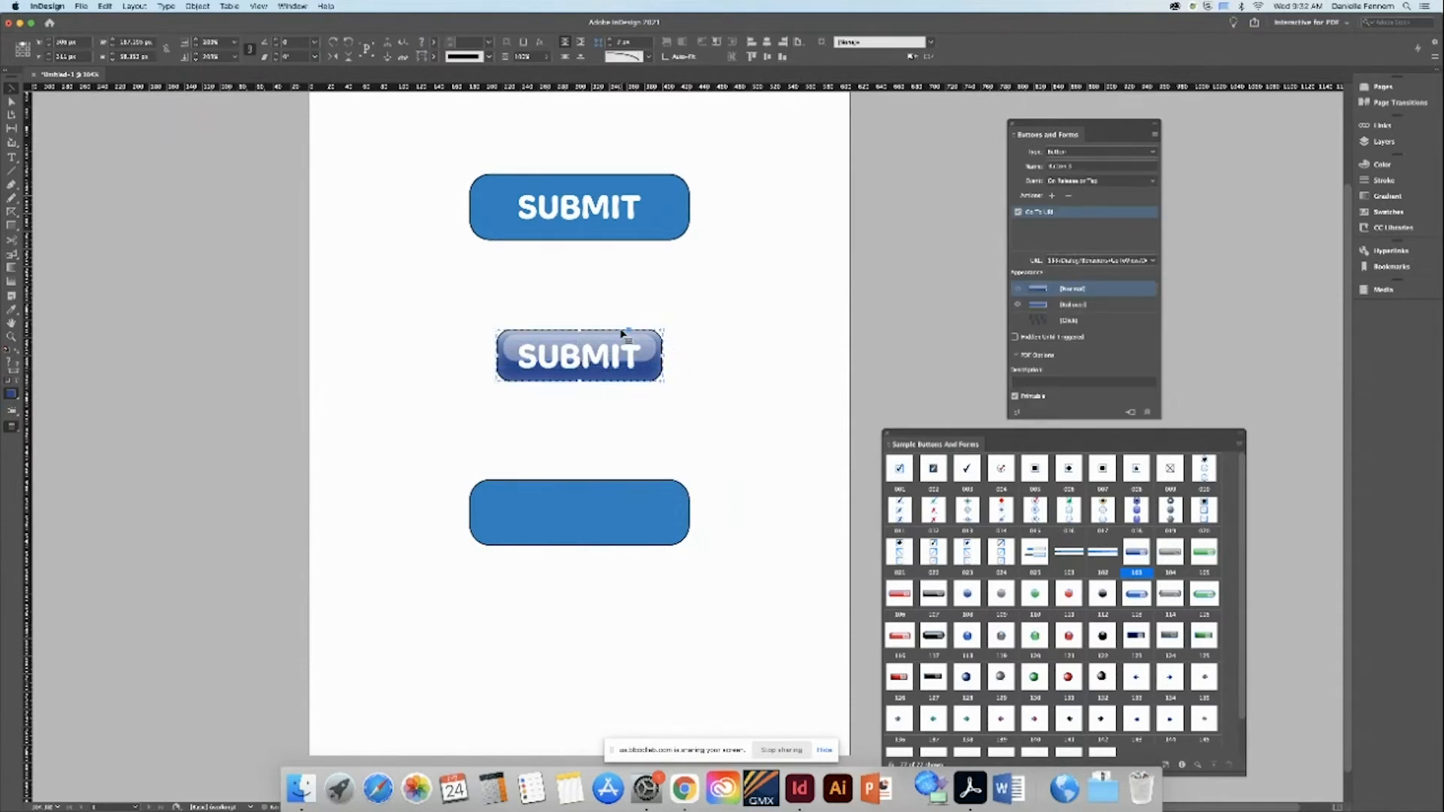
drag(1100, 127, 922, 106)
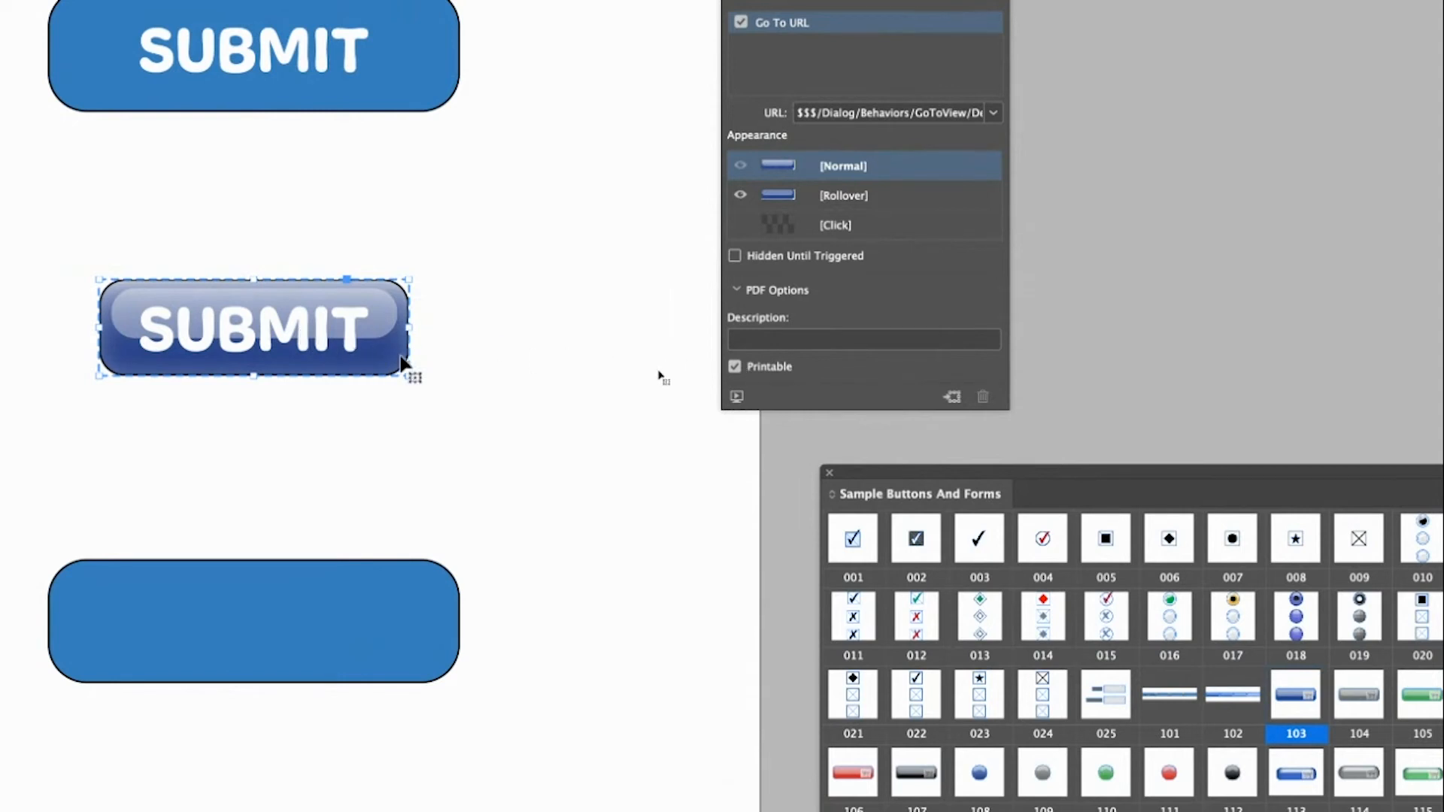
Step: Convert the glossy button back to a plain object, accepting the deletion of its other states
click(954, 397)
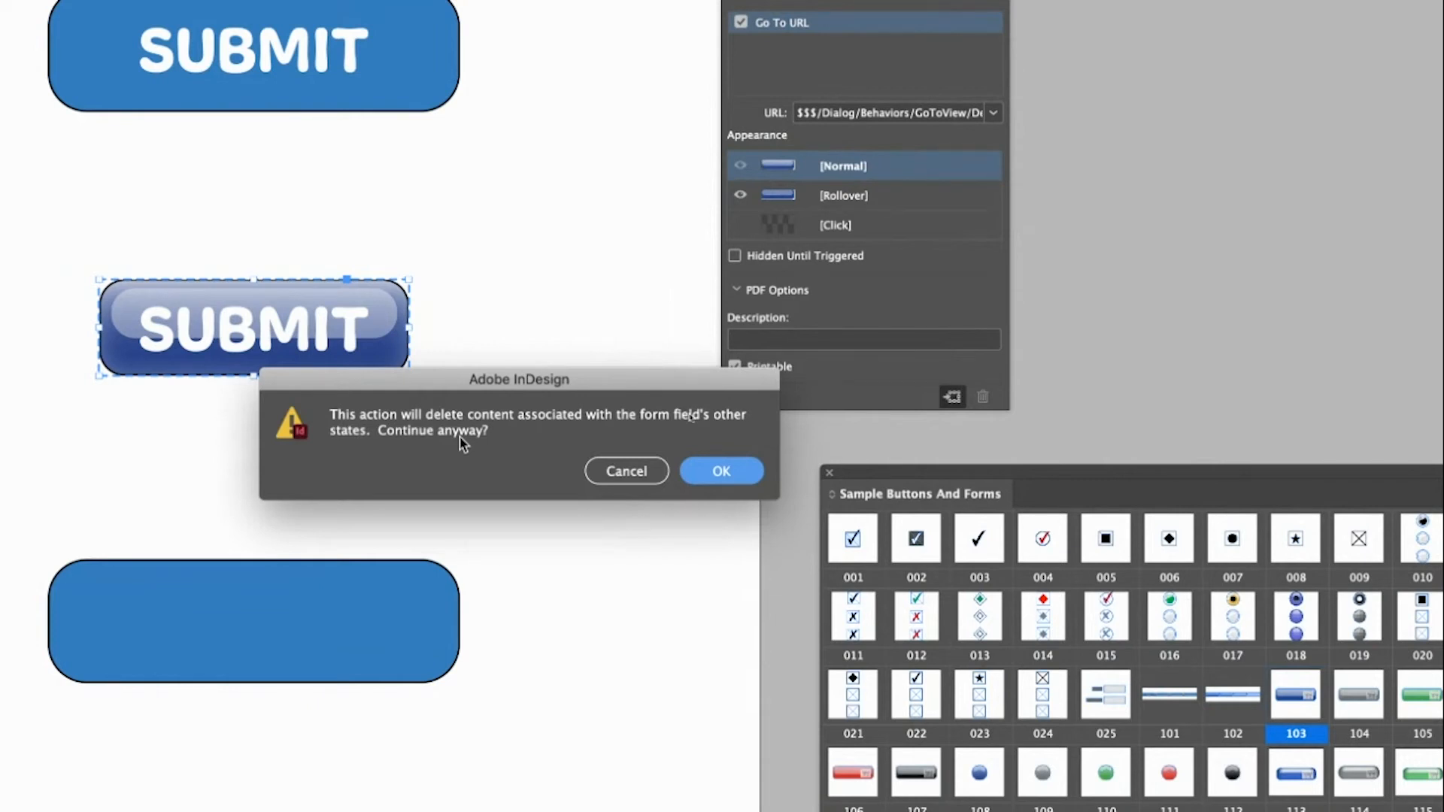
click(721, 472)
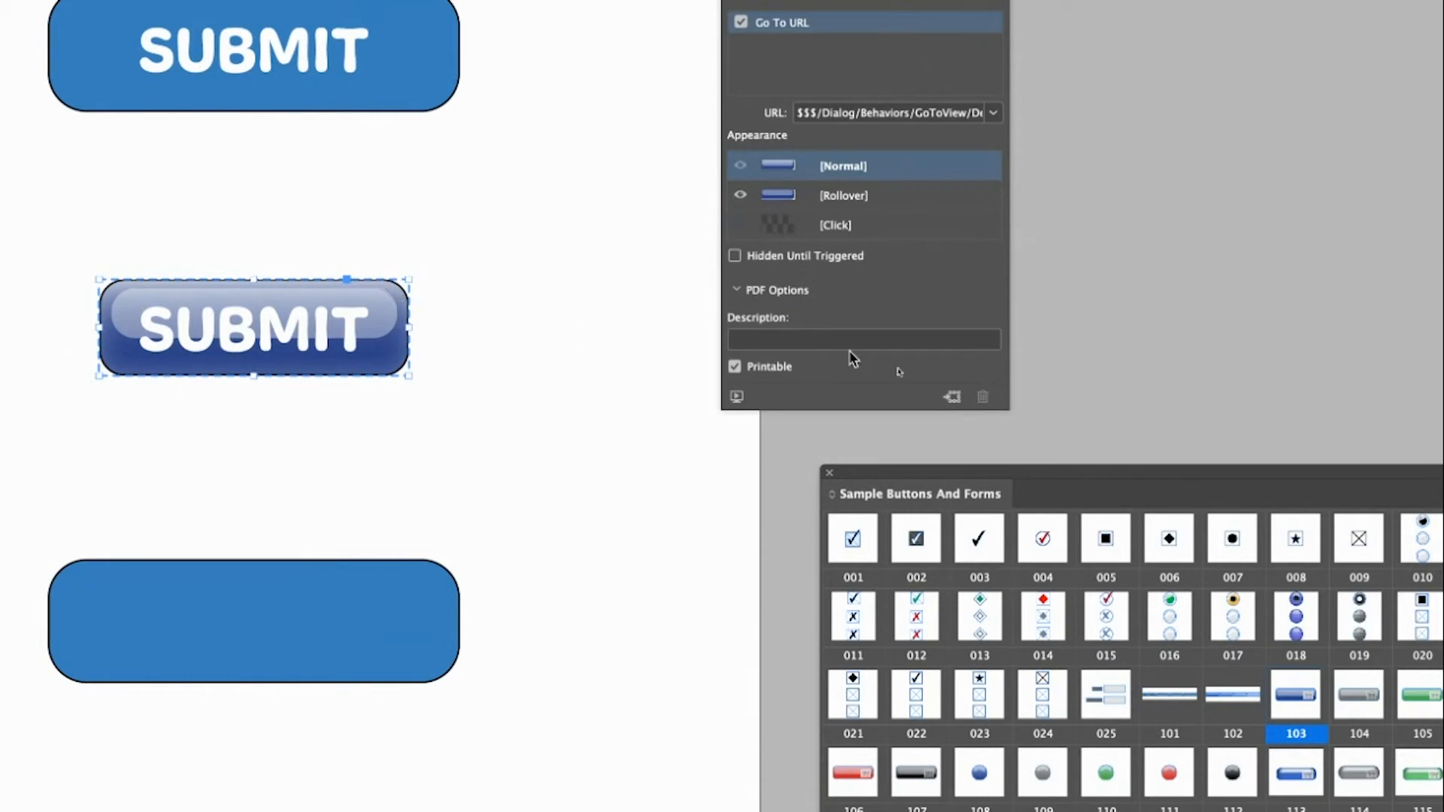
click(953, 399)
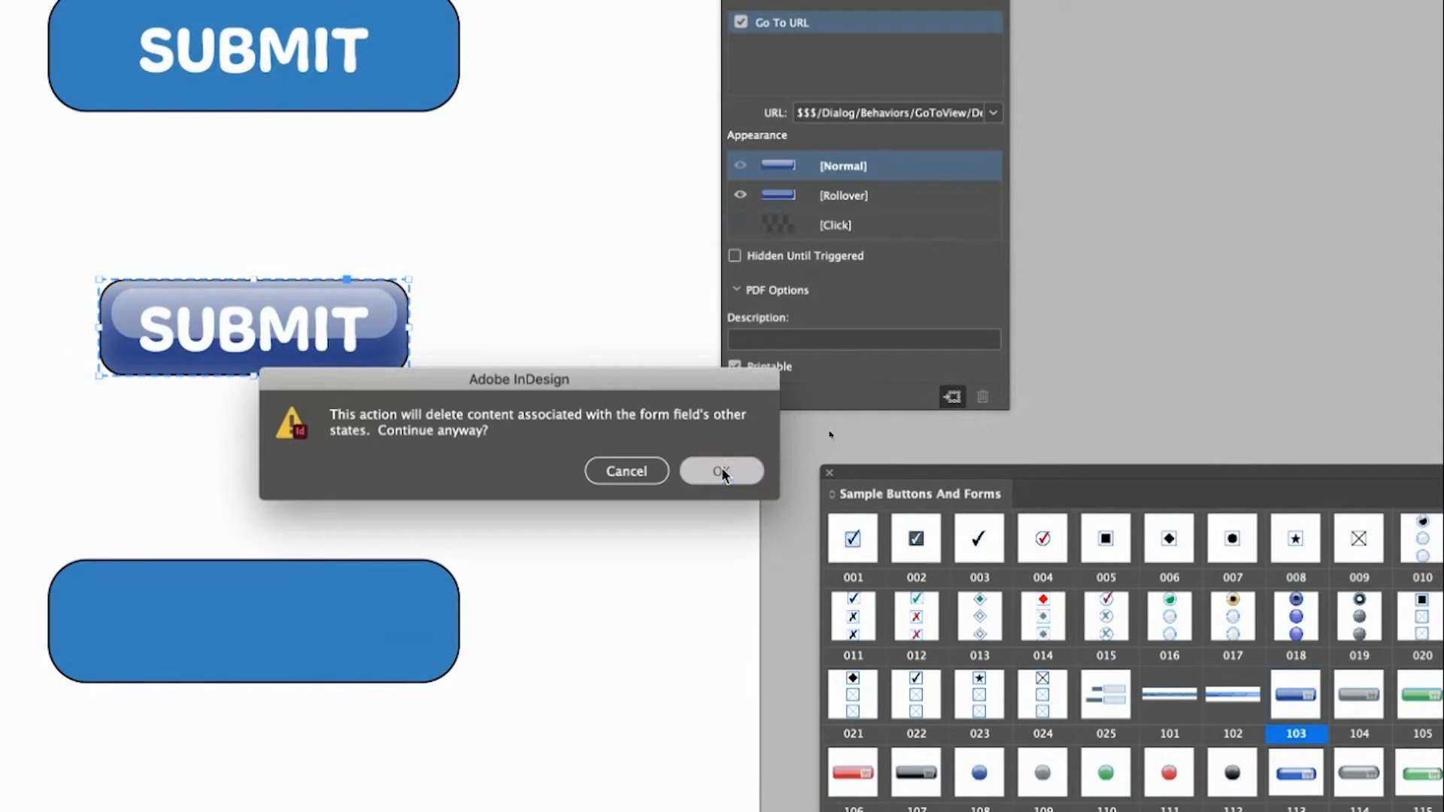
click(722, 472)
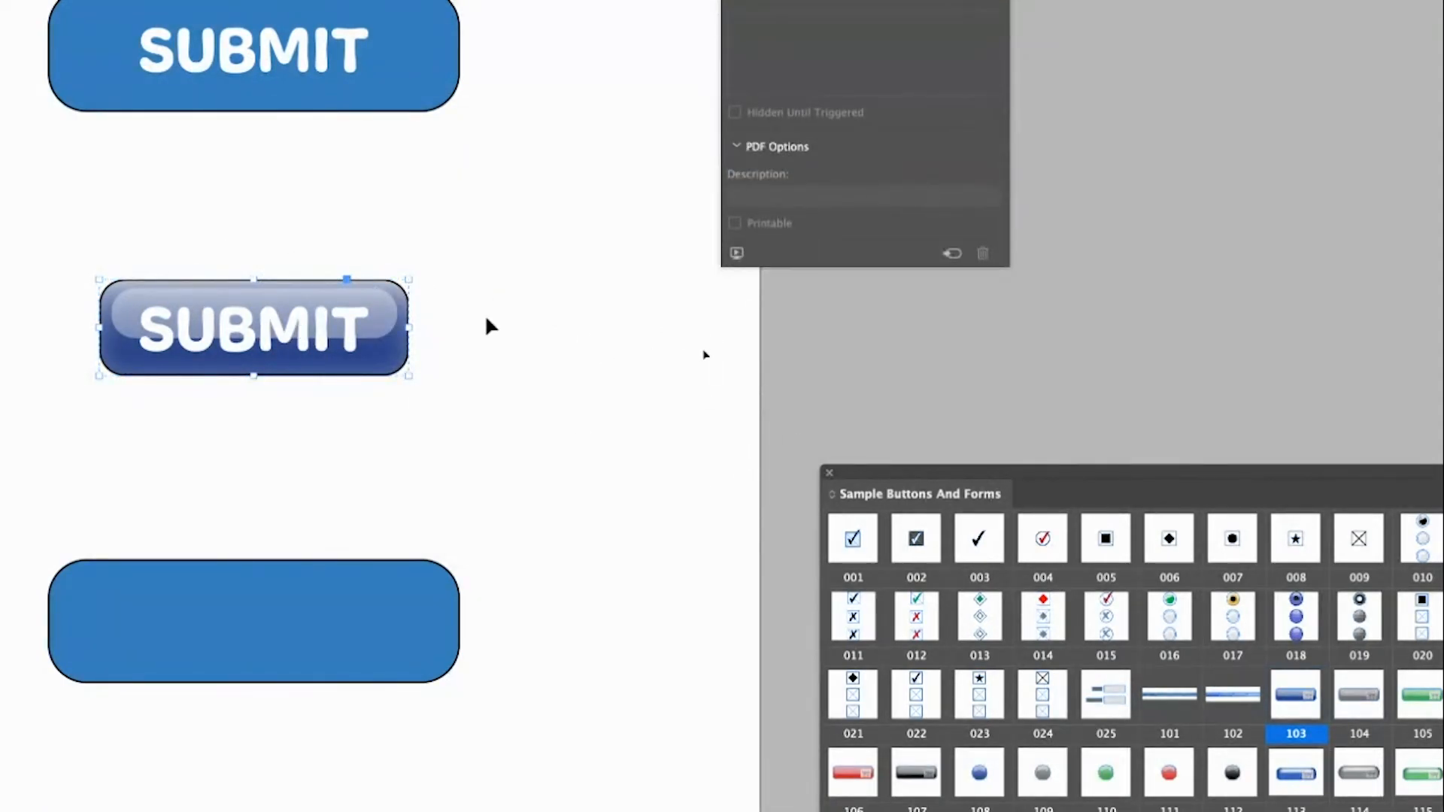
Step: Ungroup the glossy artwork behind the SUBMIT text twice to break up its nested groups
right_click(378, 261)
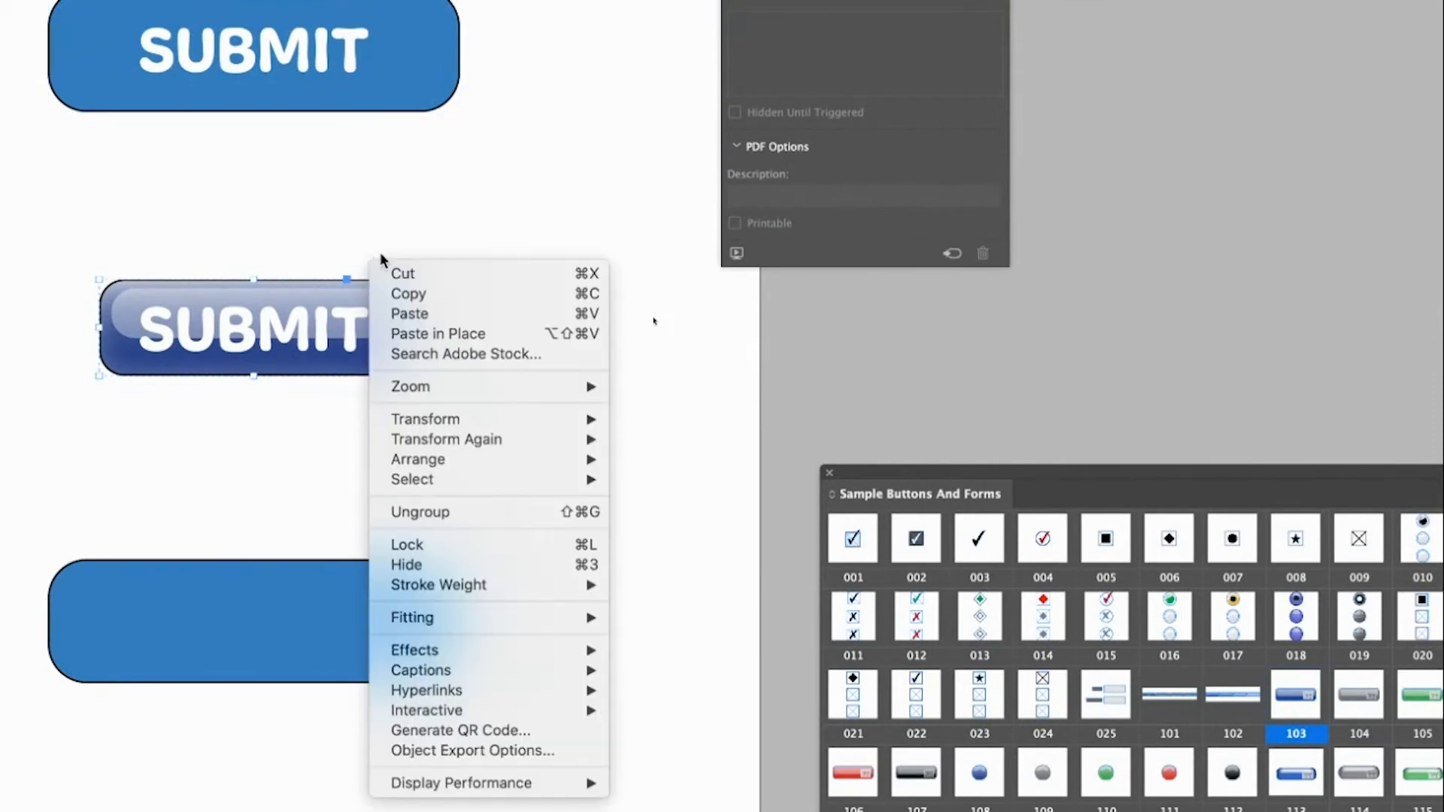
click(480, 514)
right_click(435, 262)
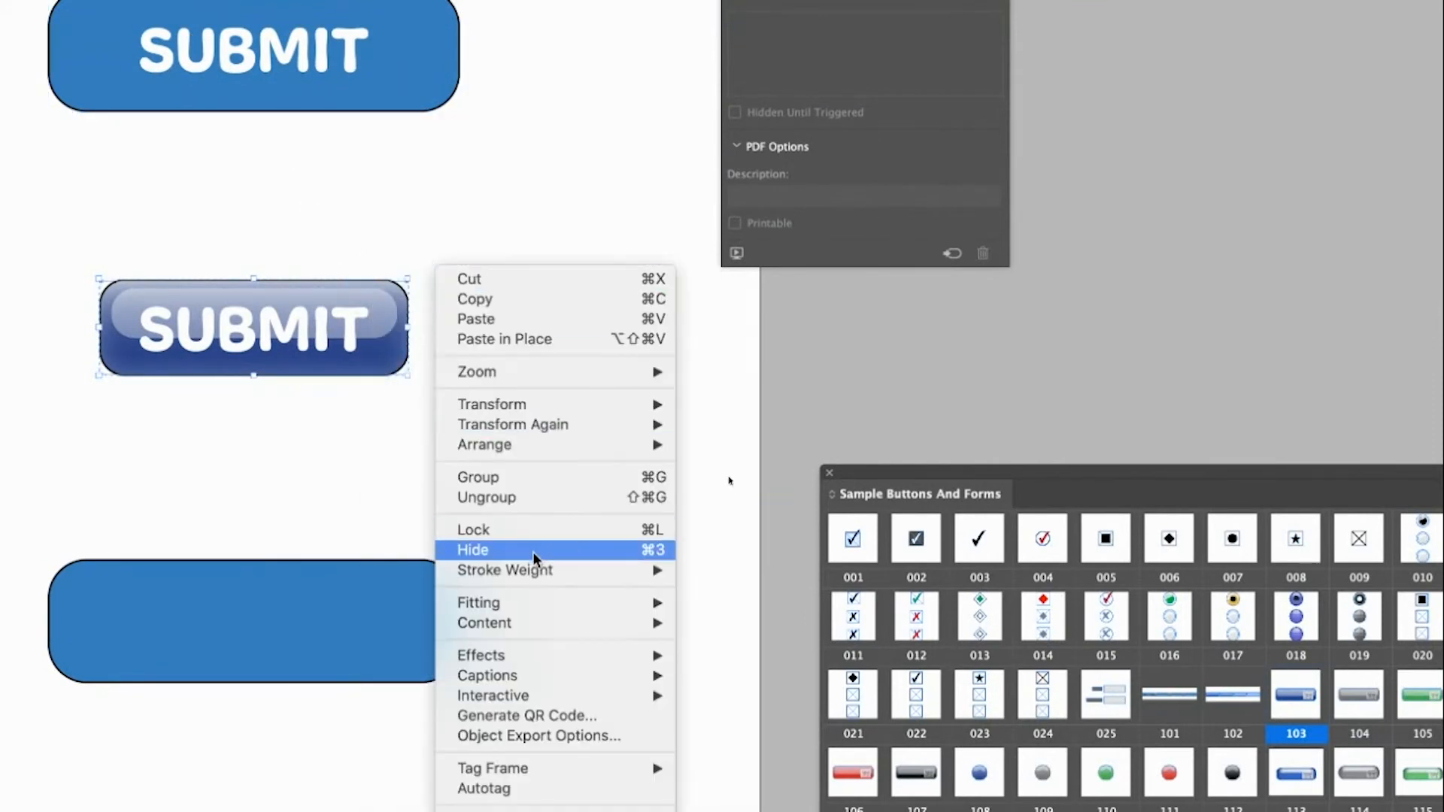
click(498, 499)
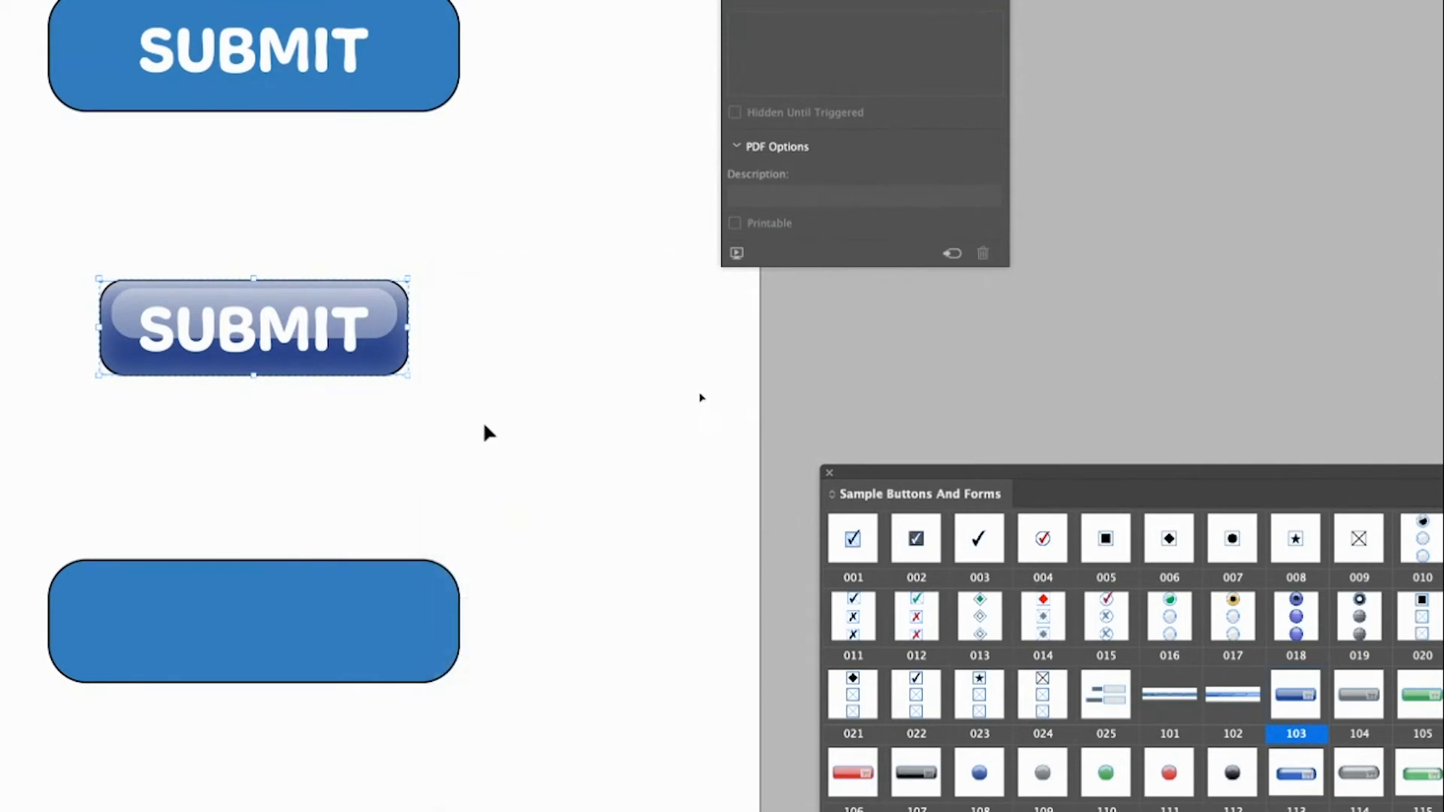
click(454, 289)
drag(448, 265, 323, 418)
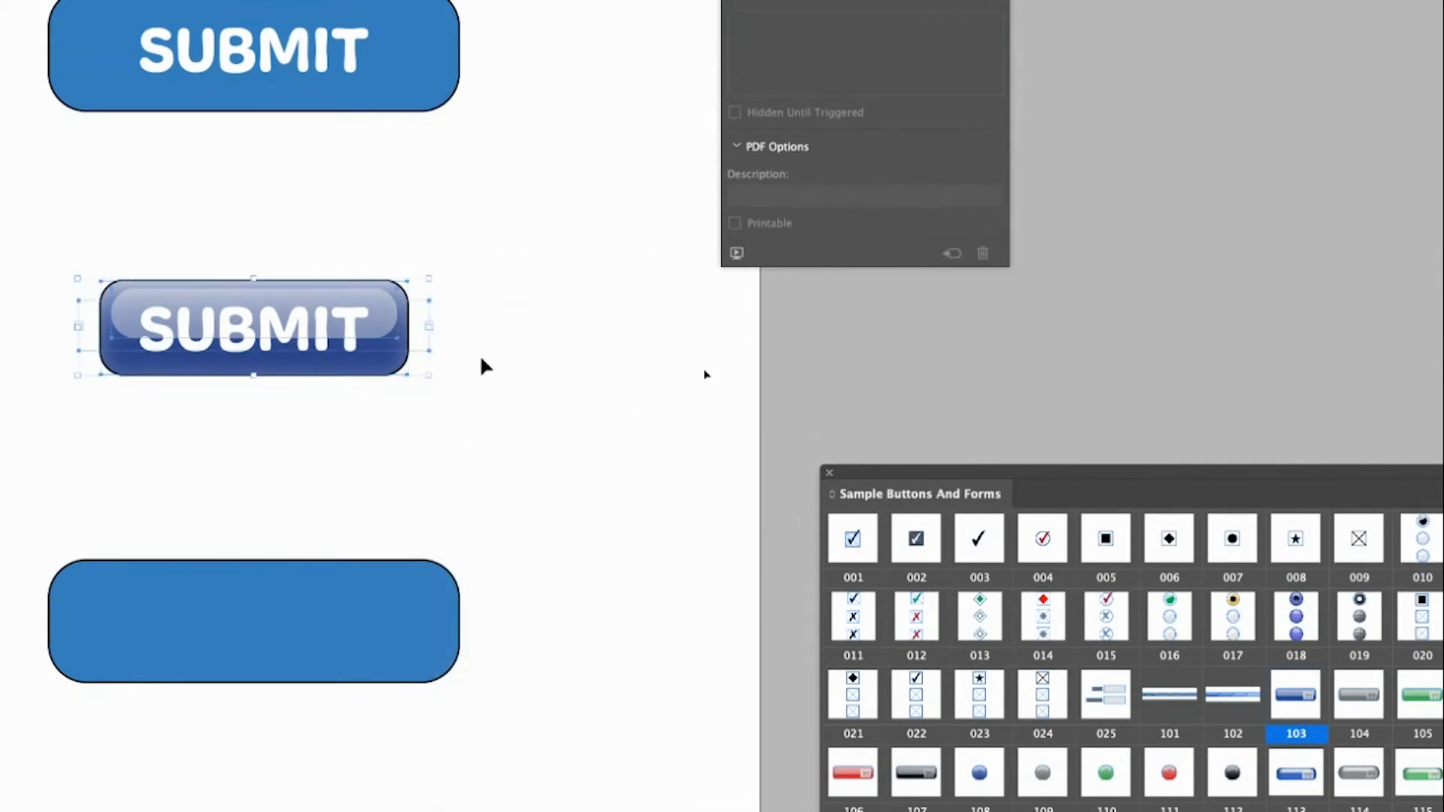
right_click(519, 332)
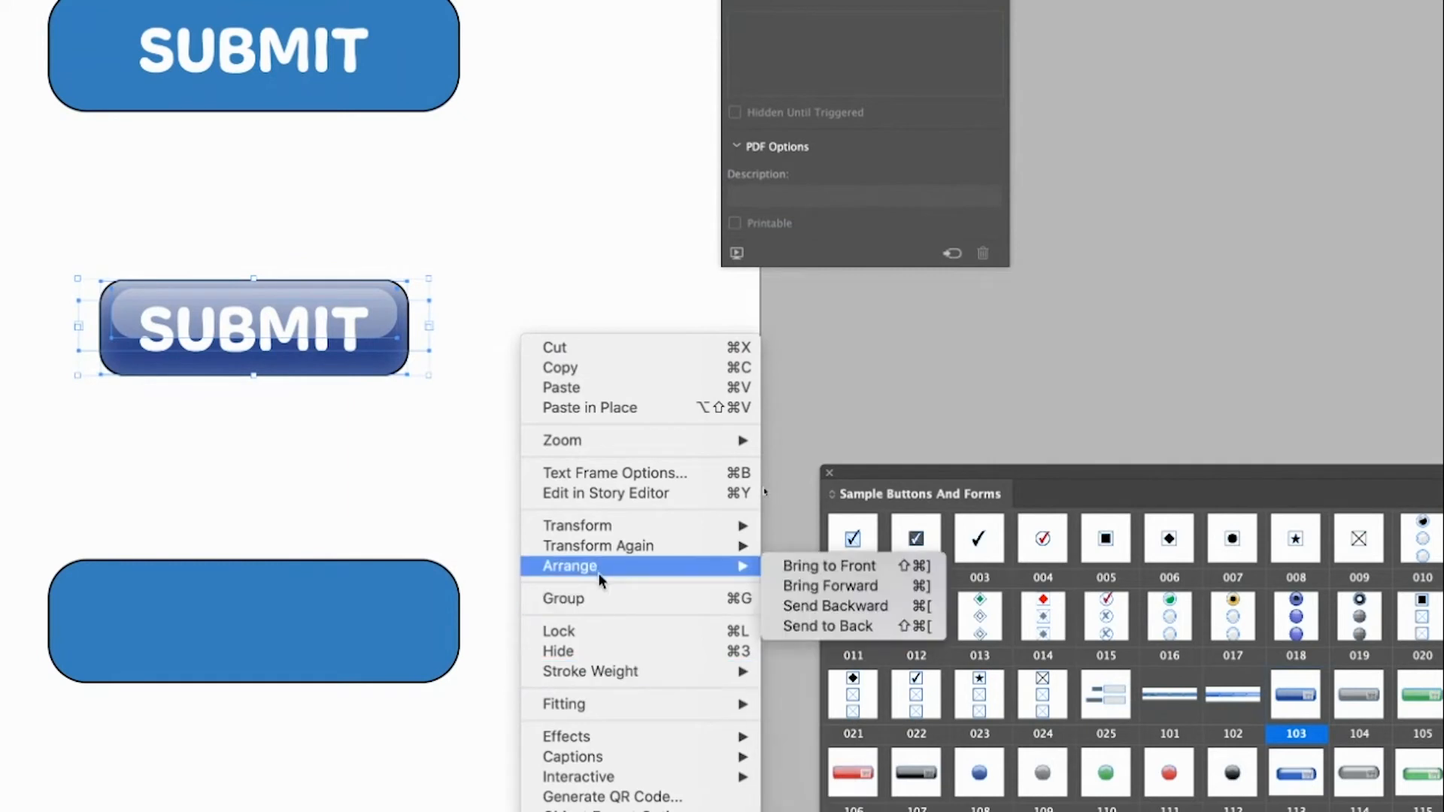
click(464, 281)
click(300, 306)
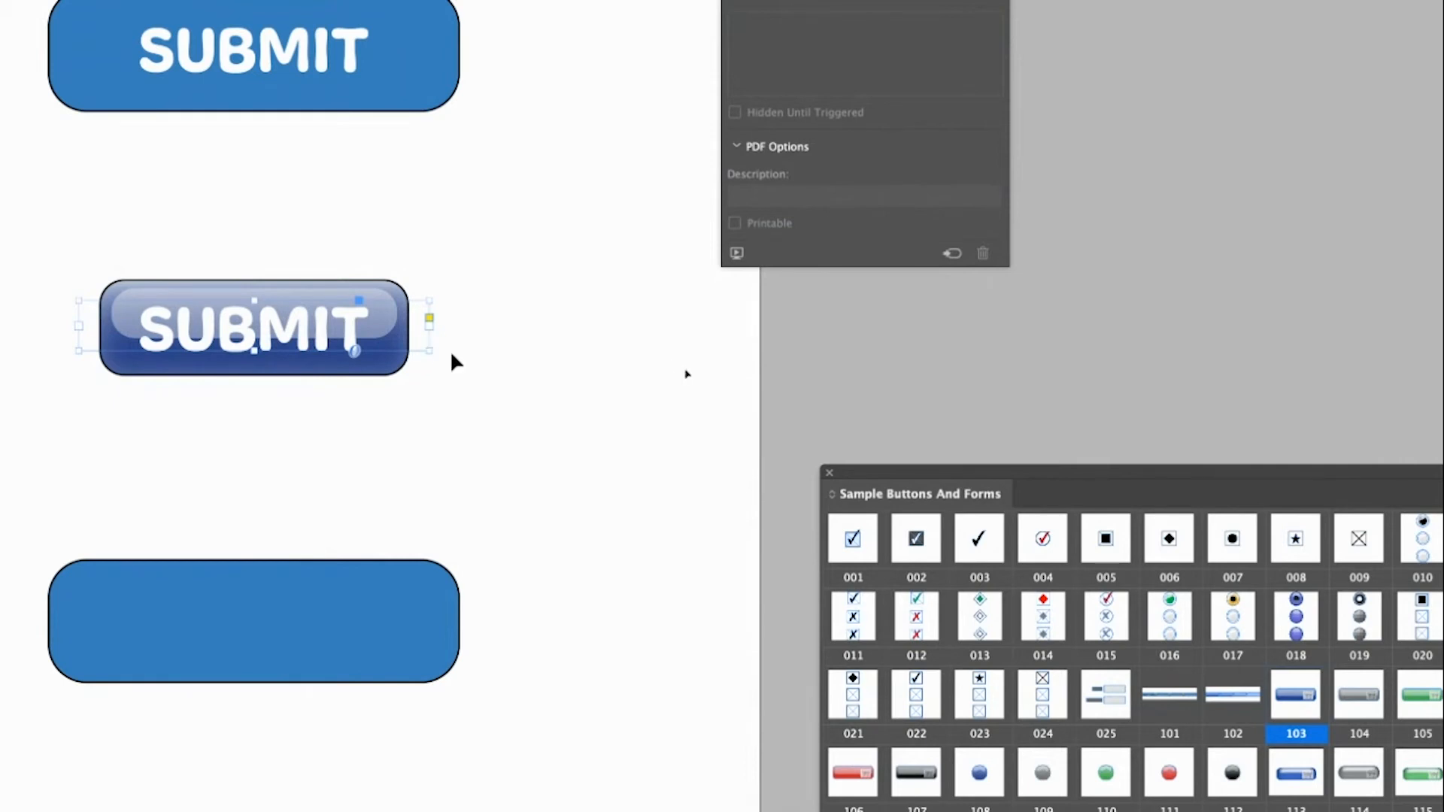
key(super+minus)
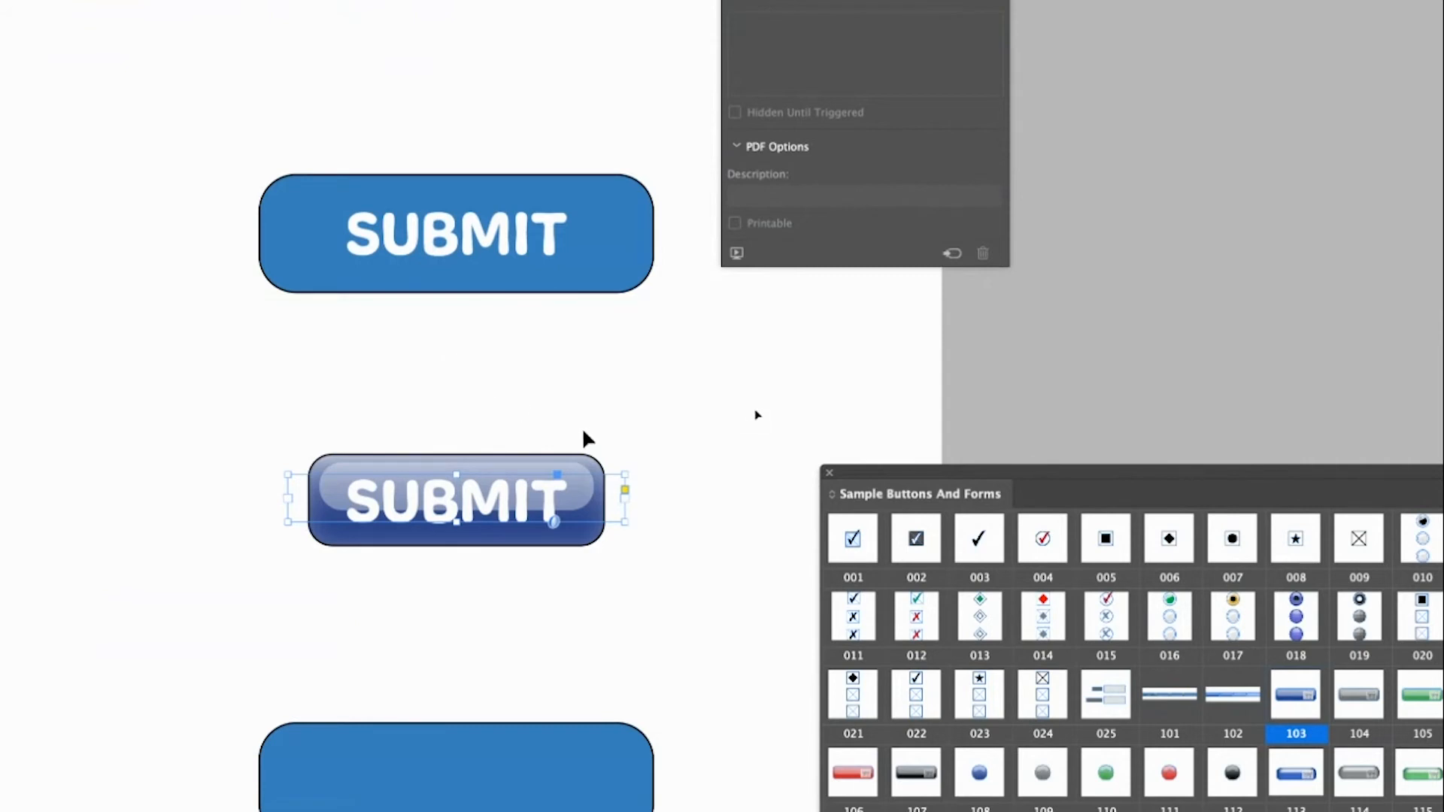
key(super+minus)
key(super+minus)
key(super+minus)
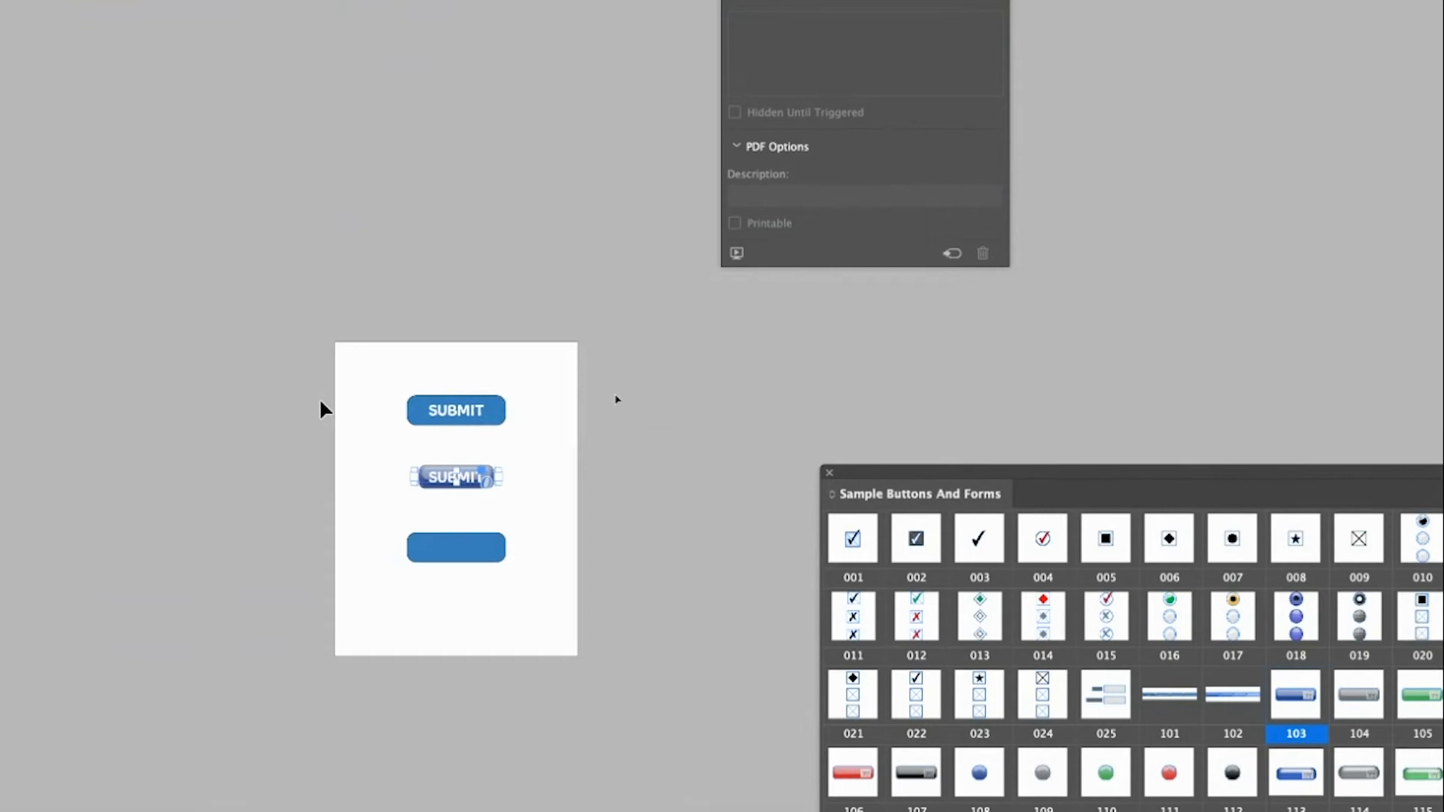
key(super+1)
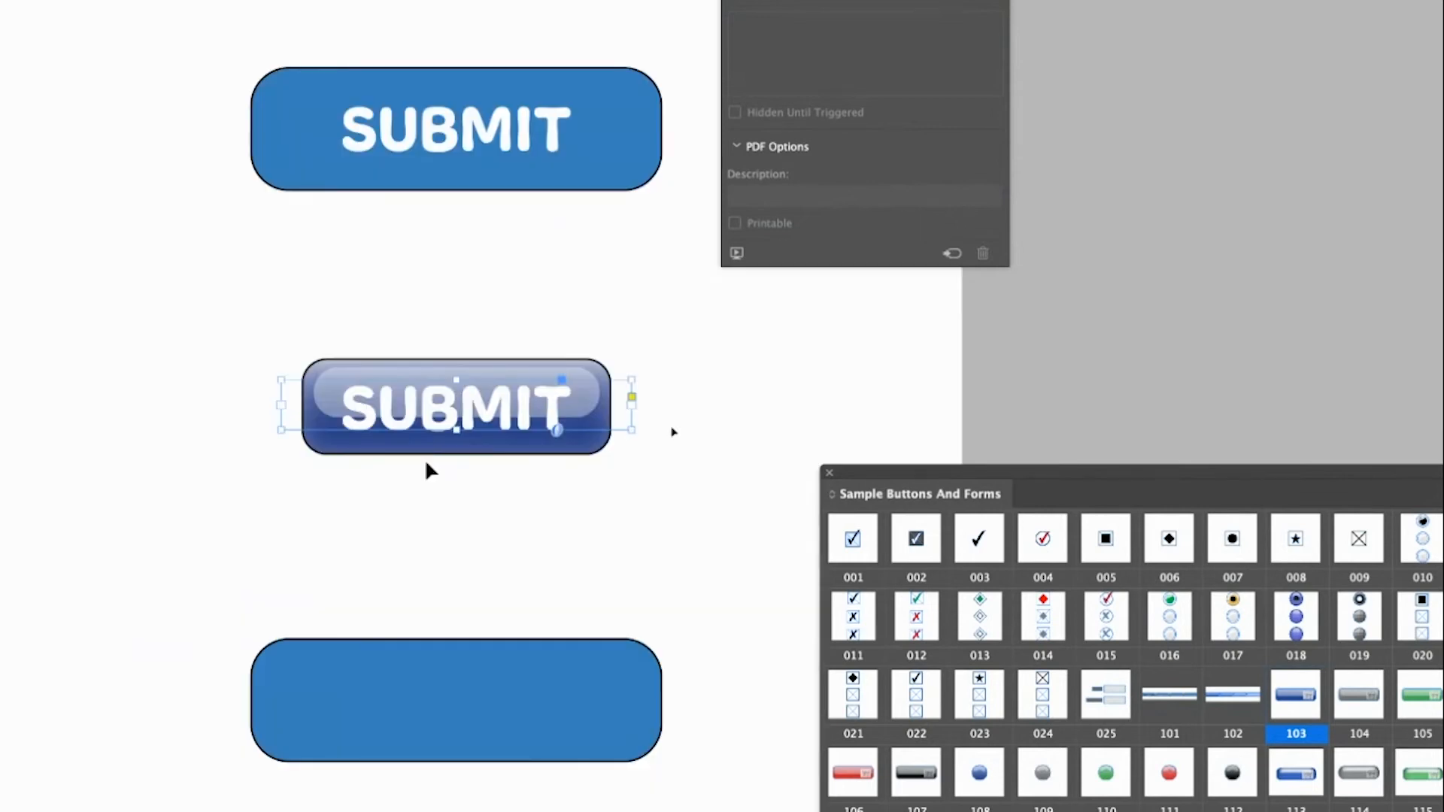
scroll(566, 538, right, 5)
scroll(569, 536, right, 2)
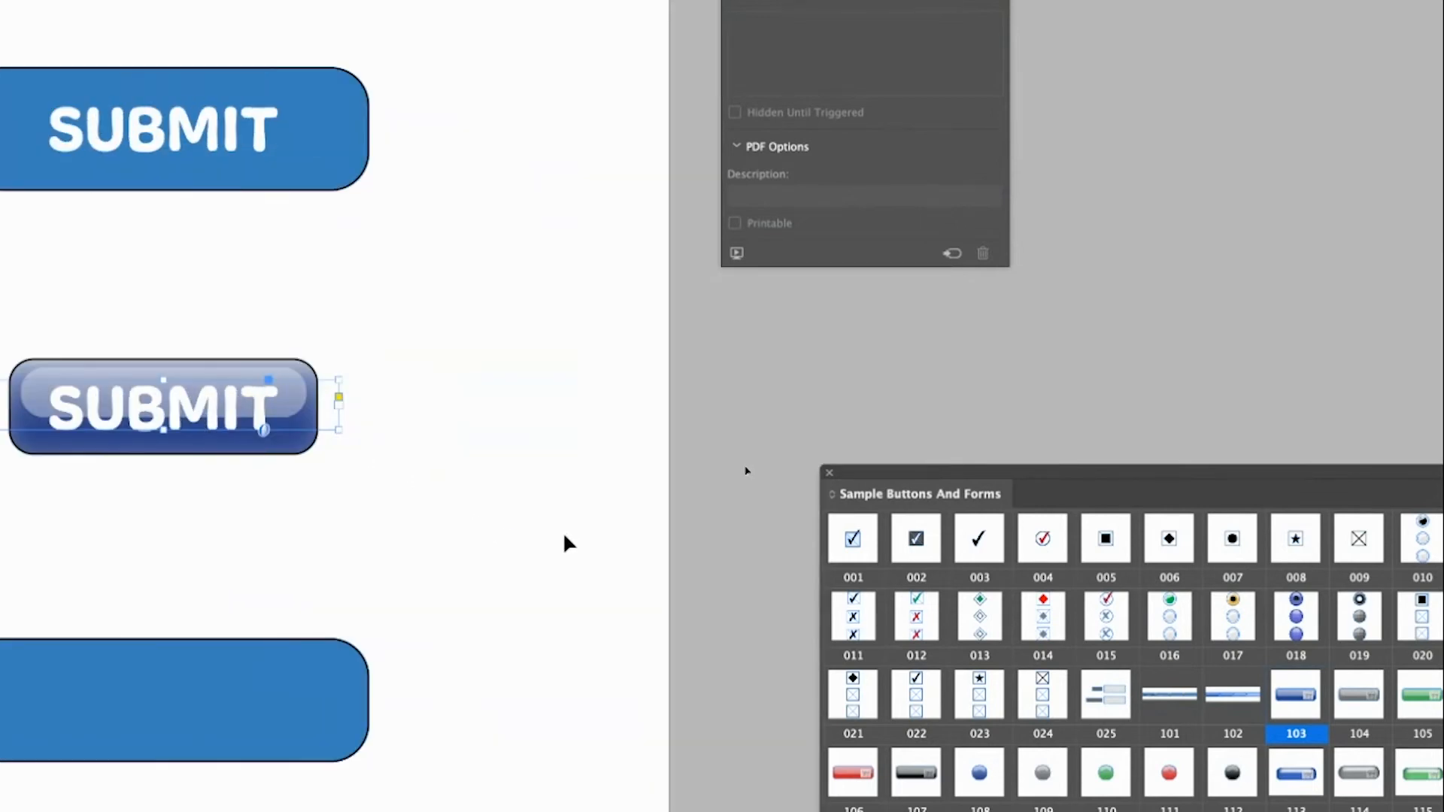
key(super+minus)
key(super+minus)
key(super+minus)
key(super+minus)
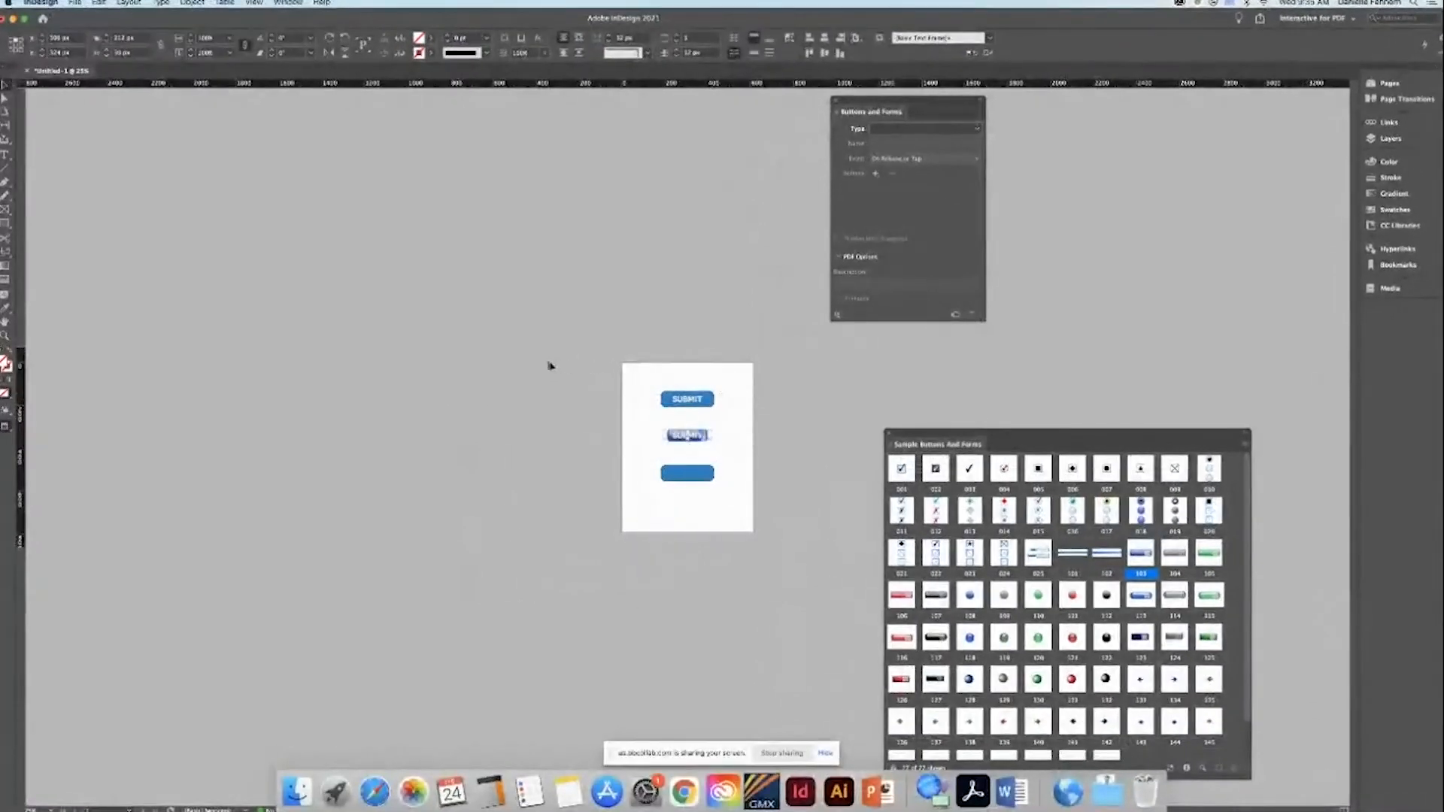
Step: Deselect everything, move the Buttons and Forms panel beside the page's buttons, and frame all three buttons in an enlarged view
key(Escape)
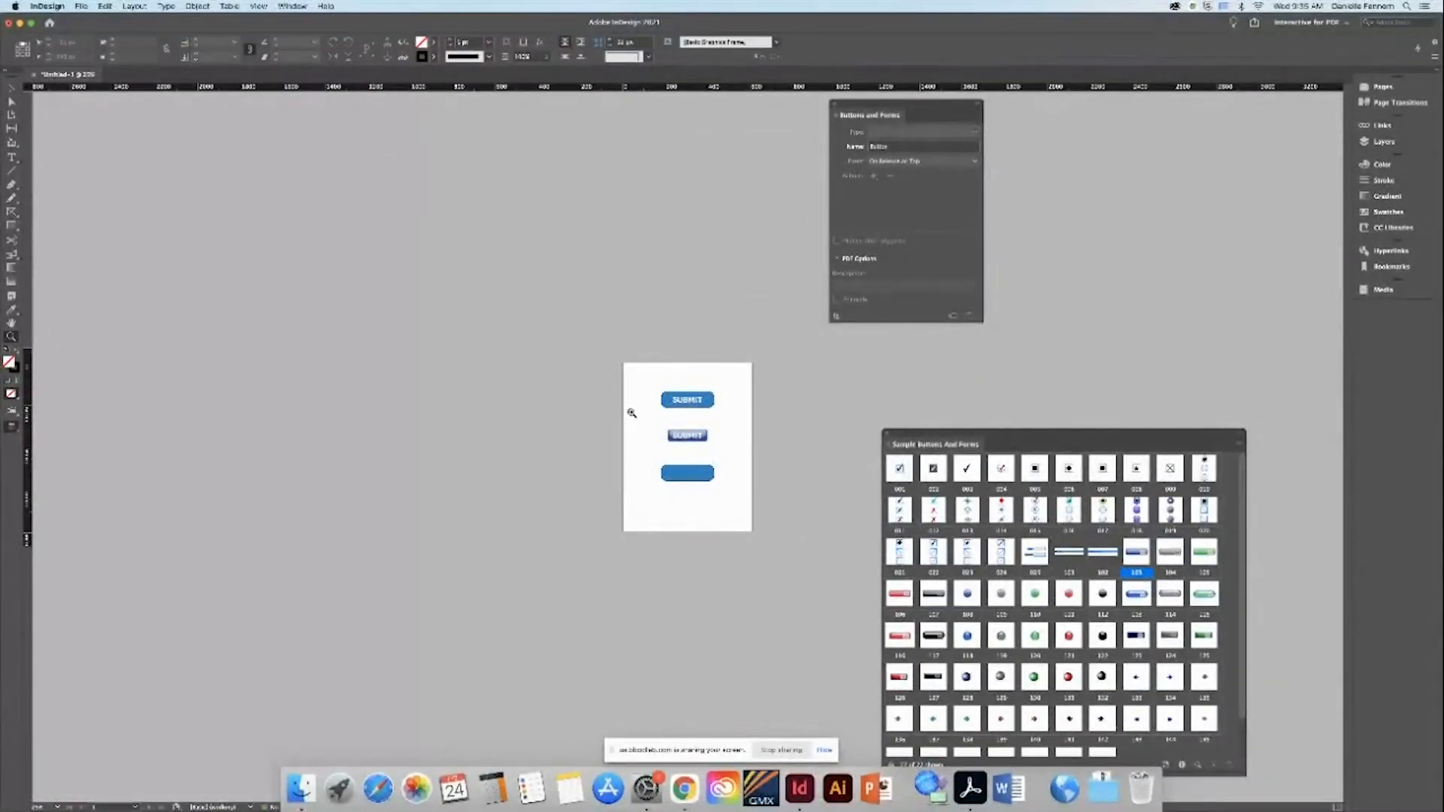
drag(634, 129, 1034, 576)
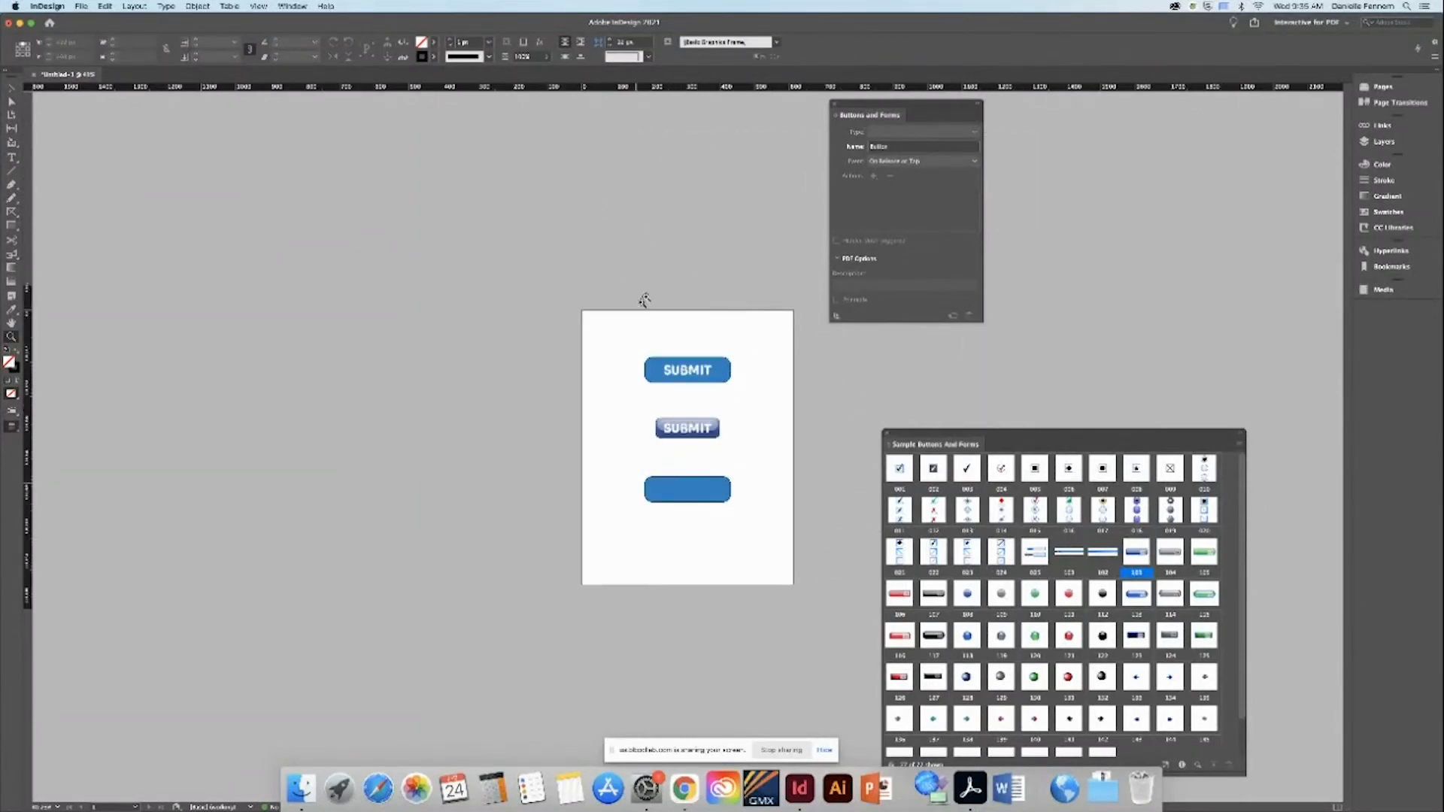
drag(619, 107, 1027, 594)
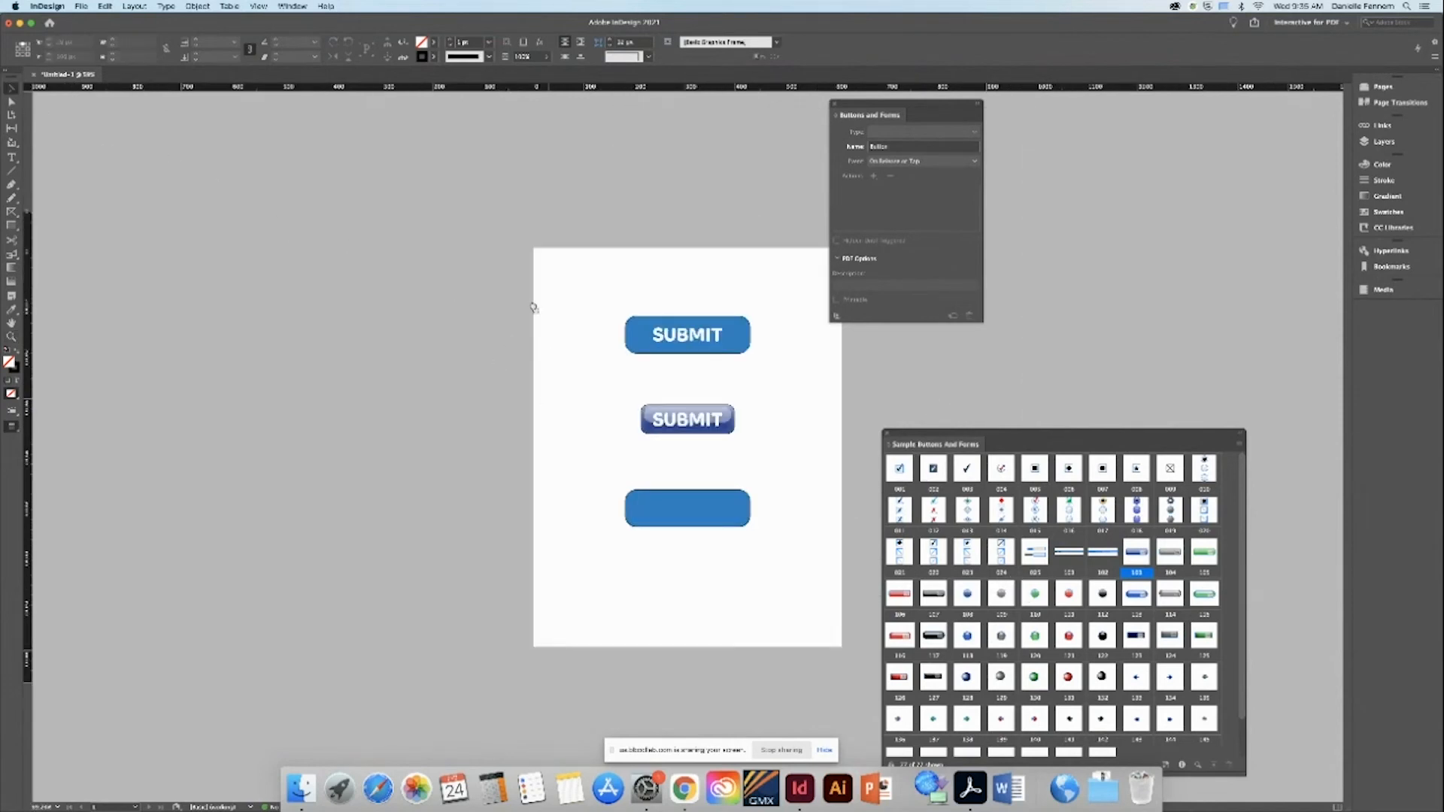
drag(854, 106, 799, 340)
key(z)
drag(571, 275, 1263, 788)
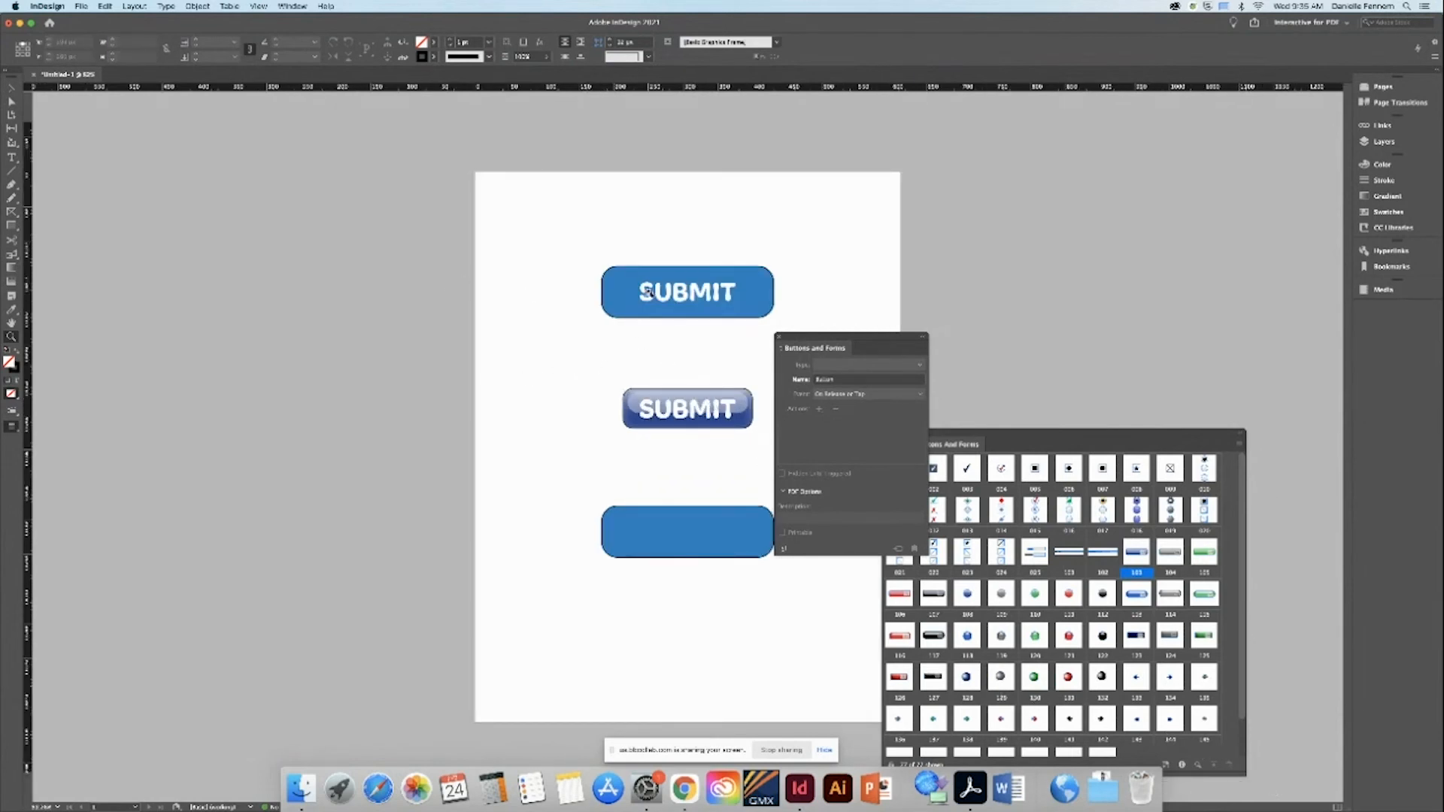
drag(556, 210, 1287, 740)
click(9, 87)
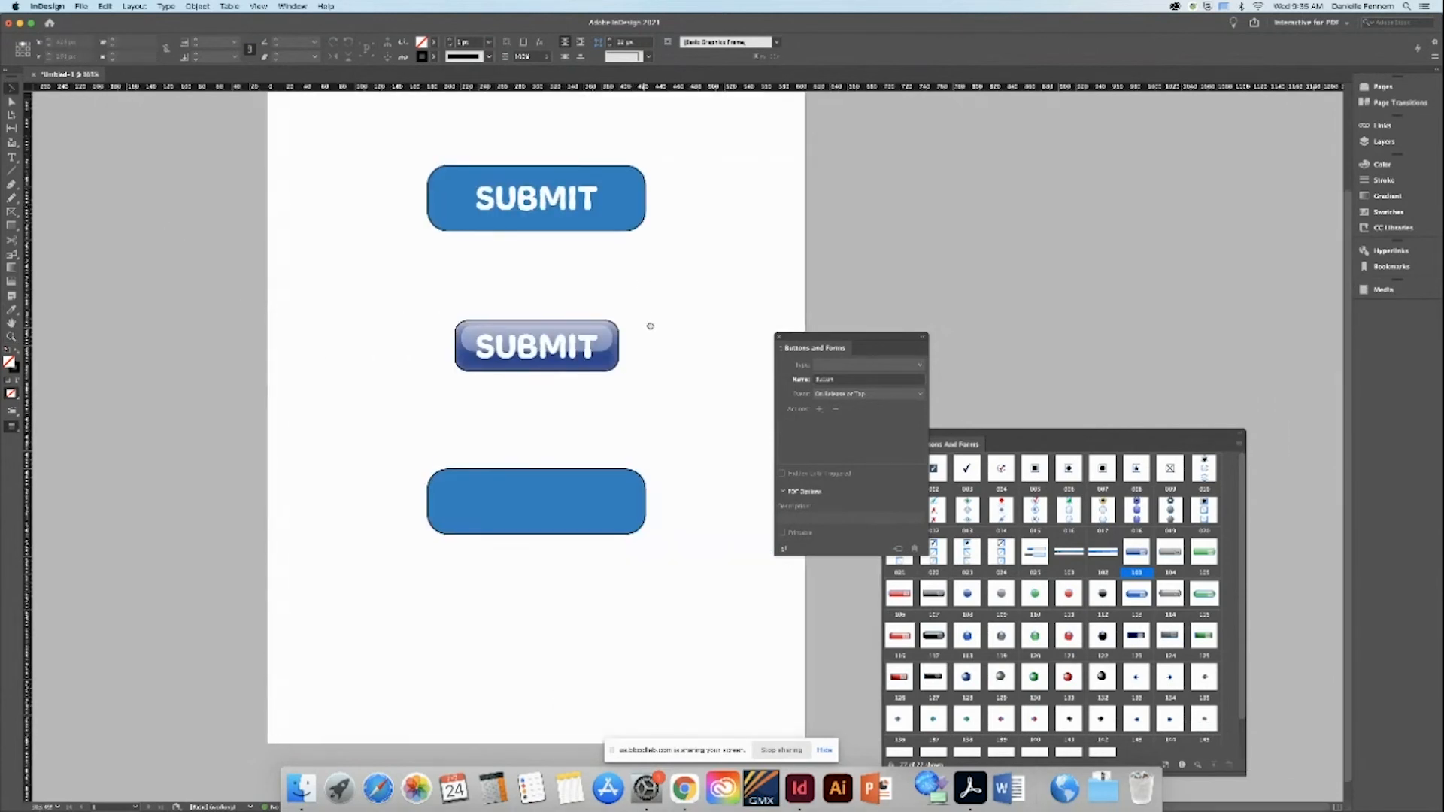
drag(650, 326, 657, 361)
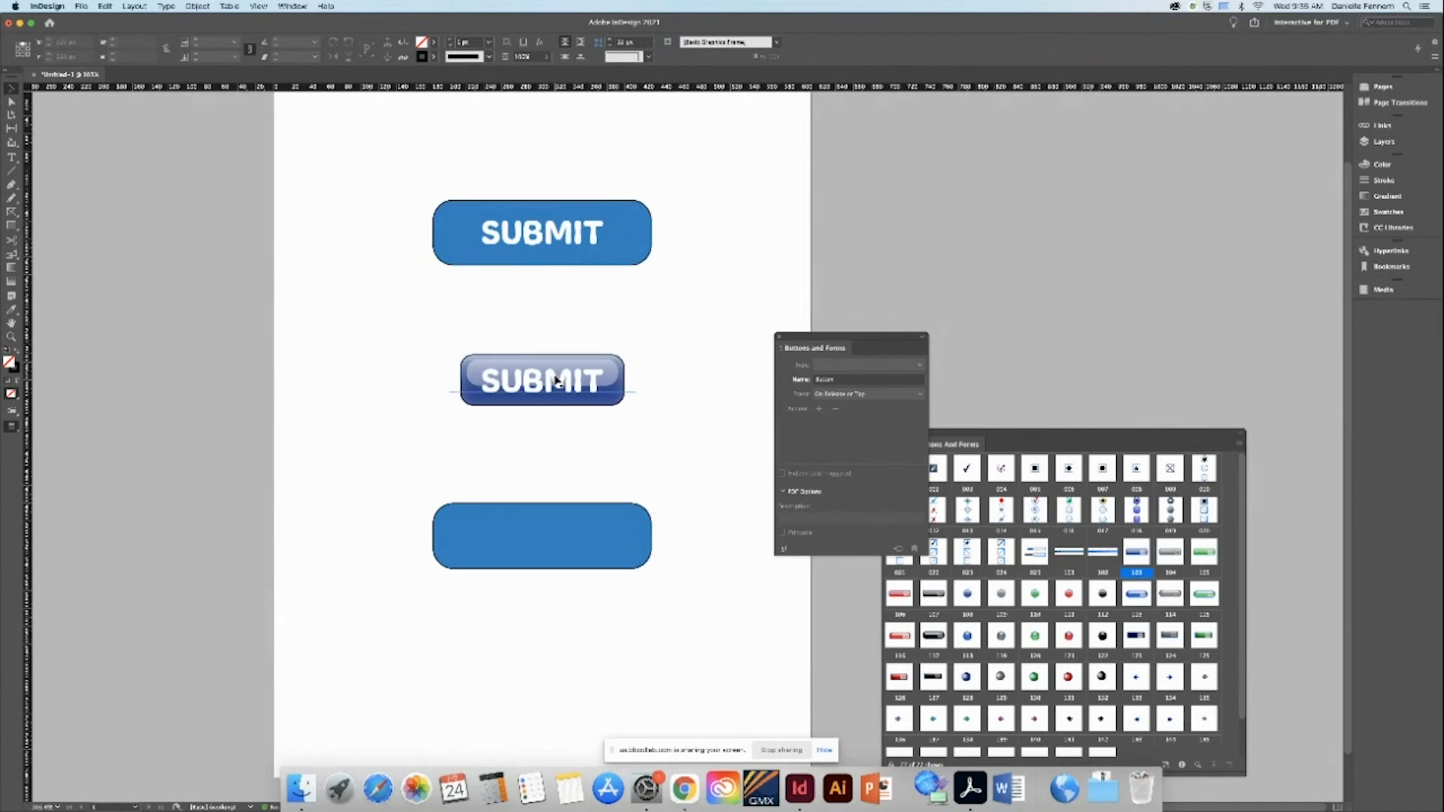
Step: Narrow the SUBMIT text frame on both sides to match the glossy button's width, keeping the text centred
click(531, 392)
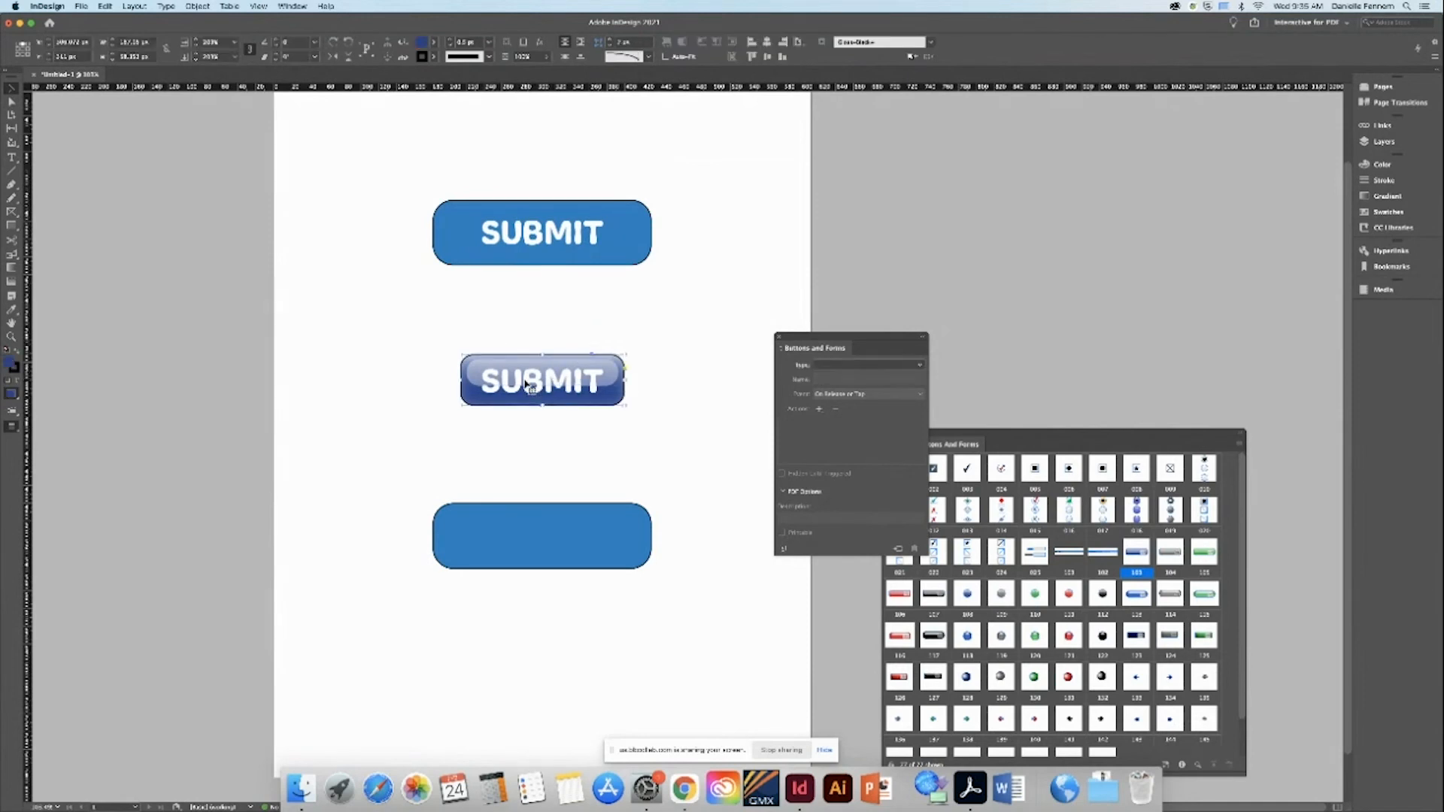
click(504, 382)
double_click(595, 390)
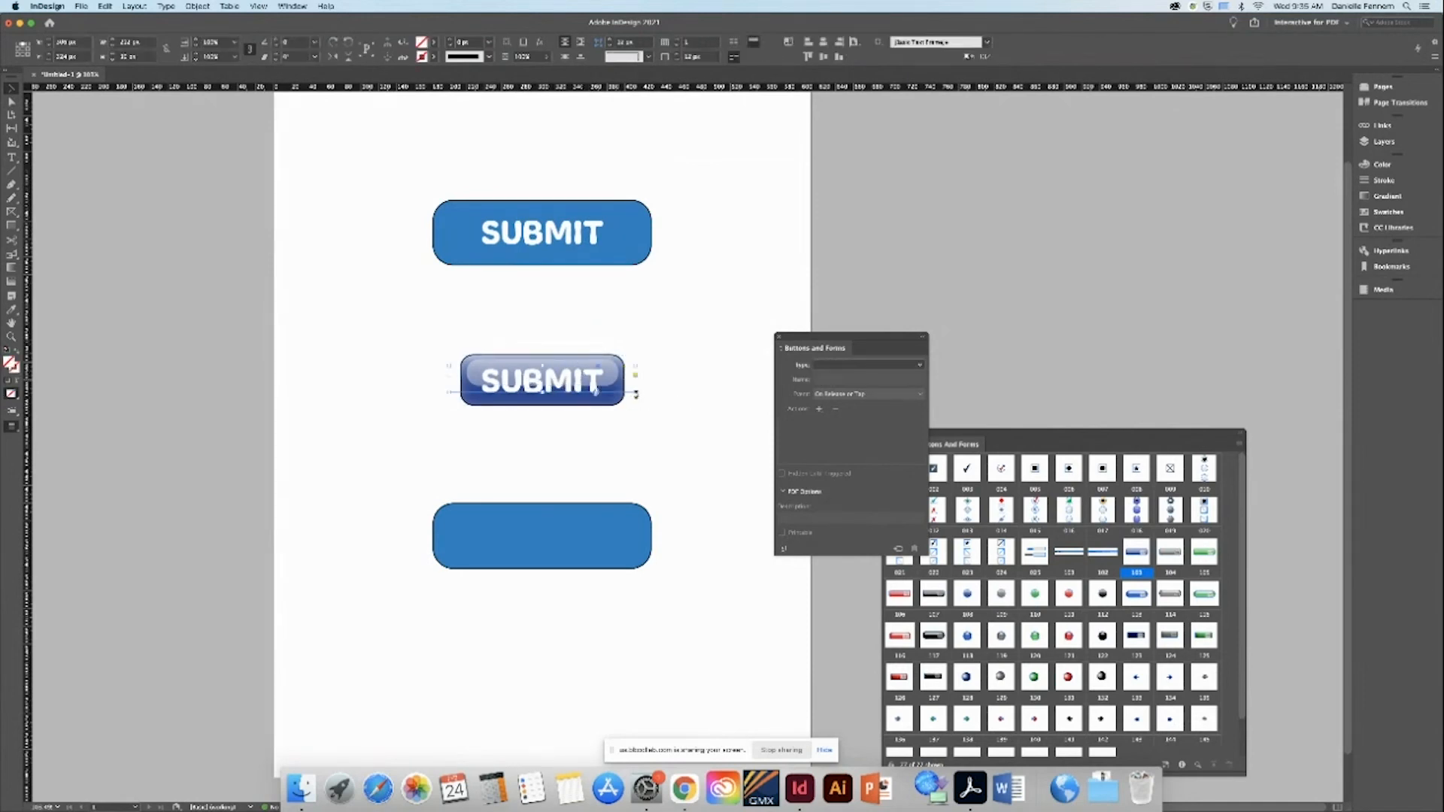
drag(635, 393, 626, 394)
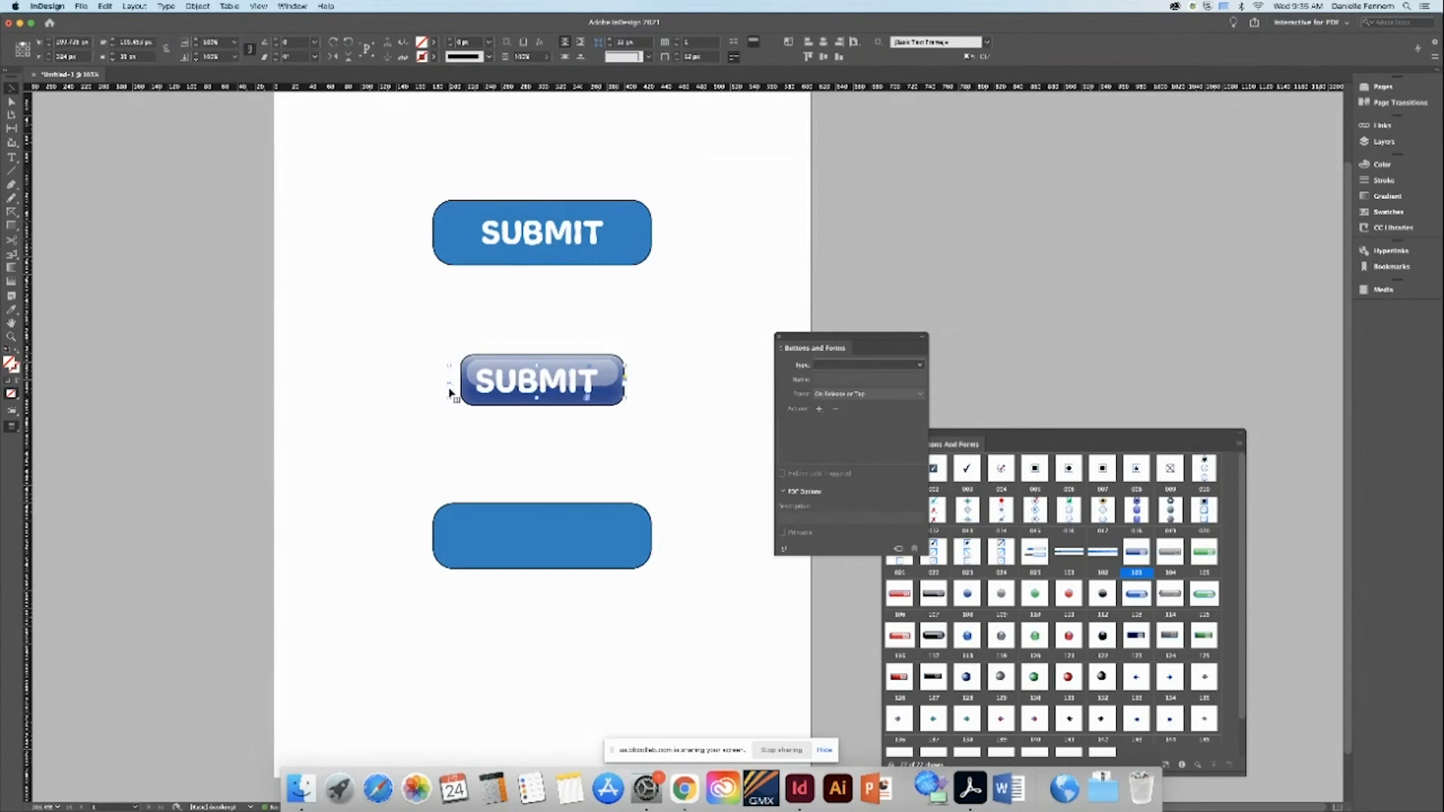
drag(448, 397, 461, 396)
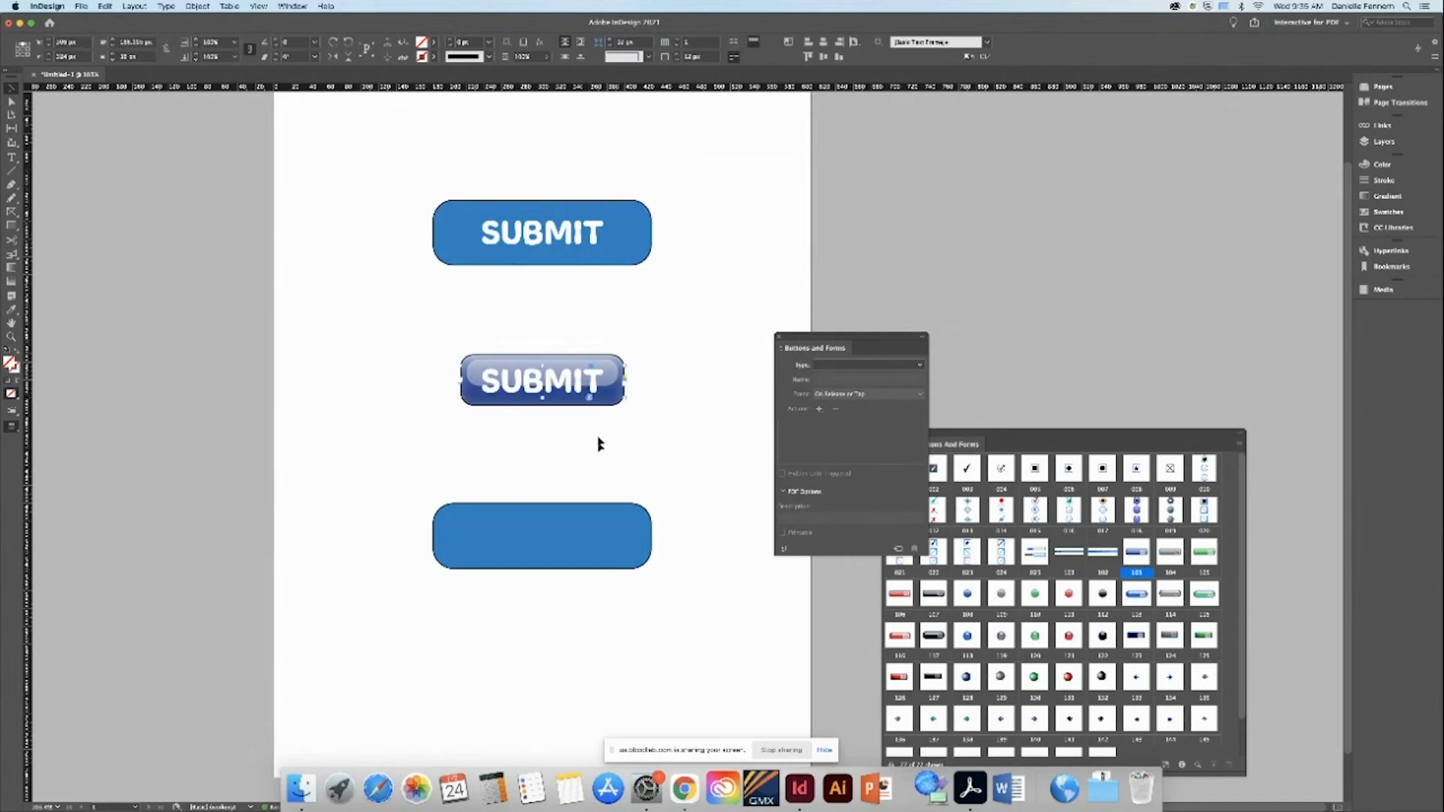
Step: Group the glossy shapes with their SUBMIT text, with the Buttons and Forms panel placed clear of the sample library
drag(403, 339, 670, 441)
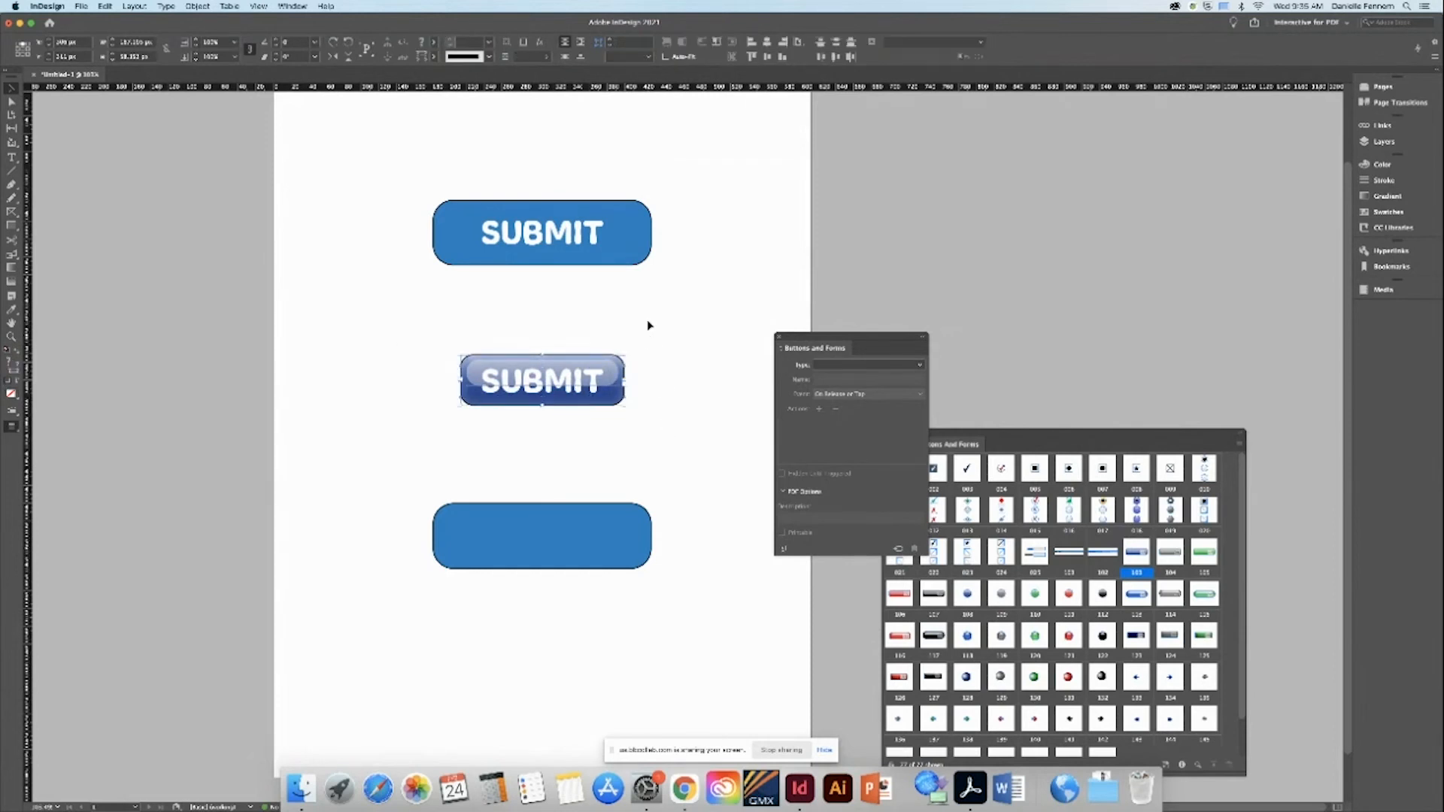
drag(842, 342, 779, 216)
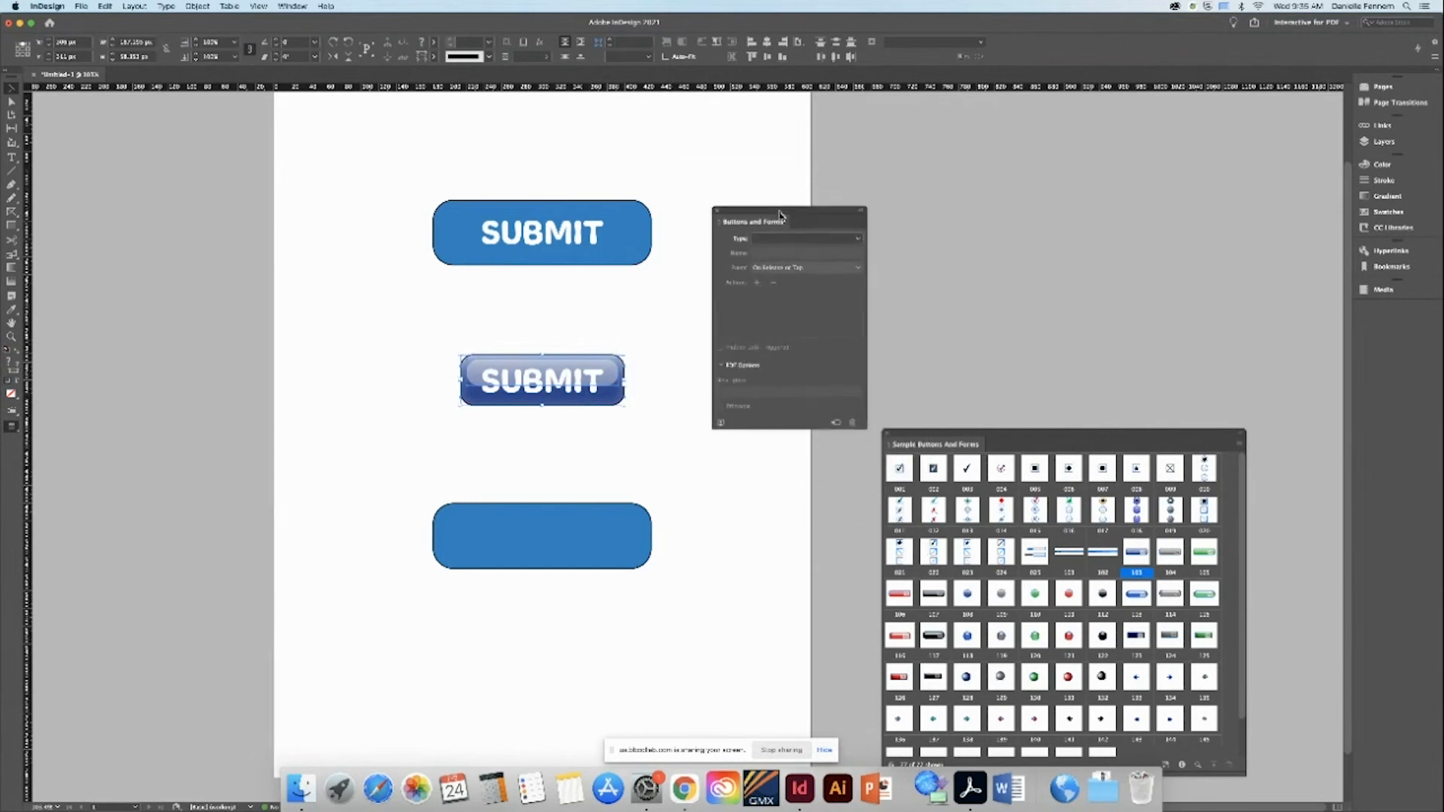
right_click(529, 325)
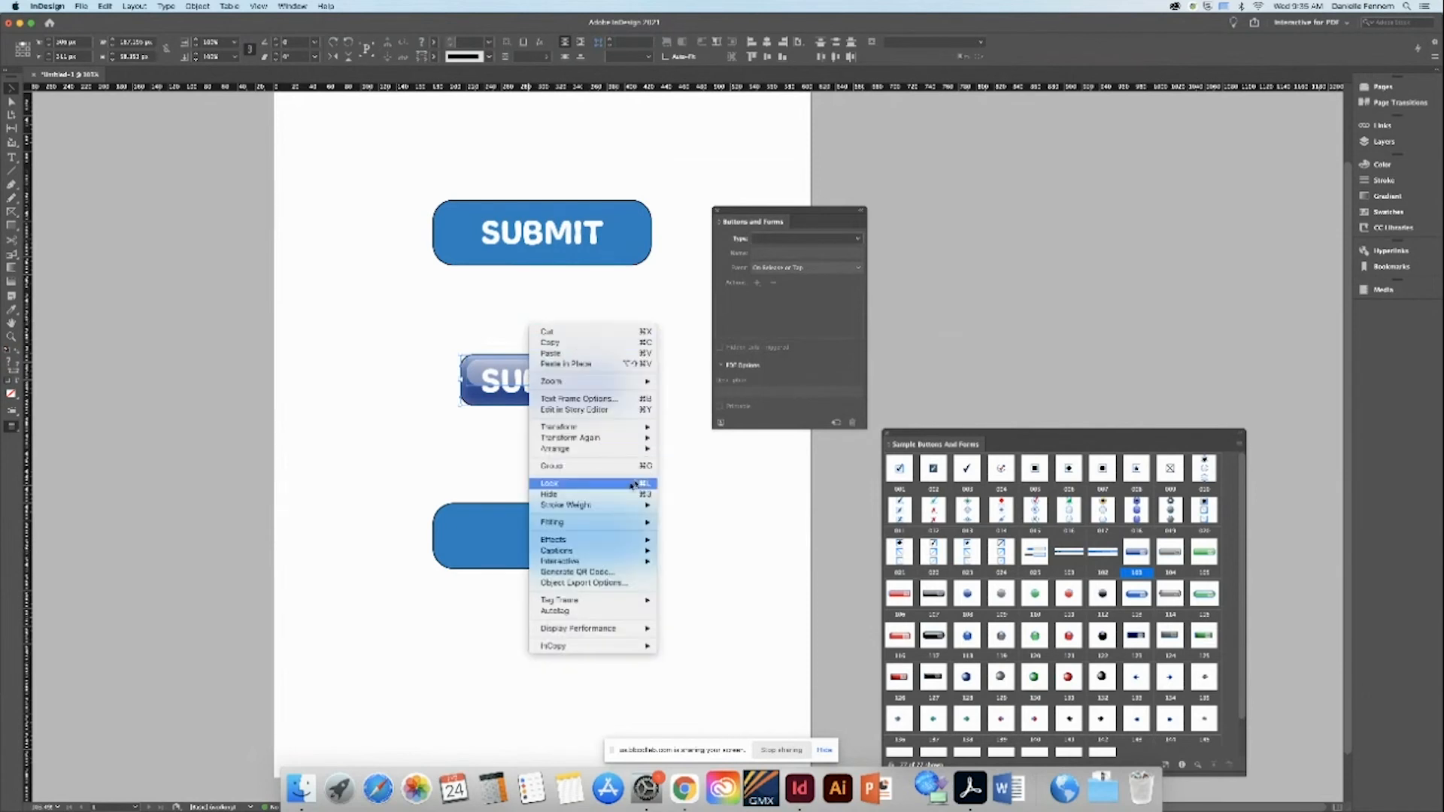
click(579, 467)
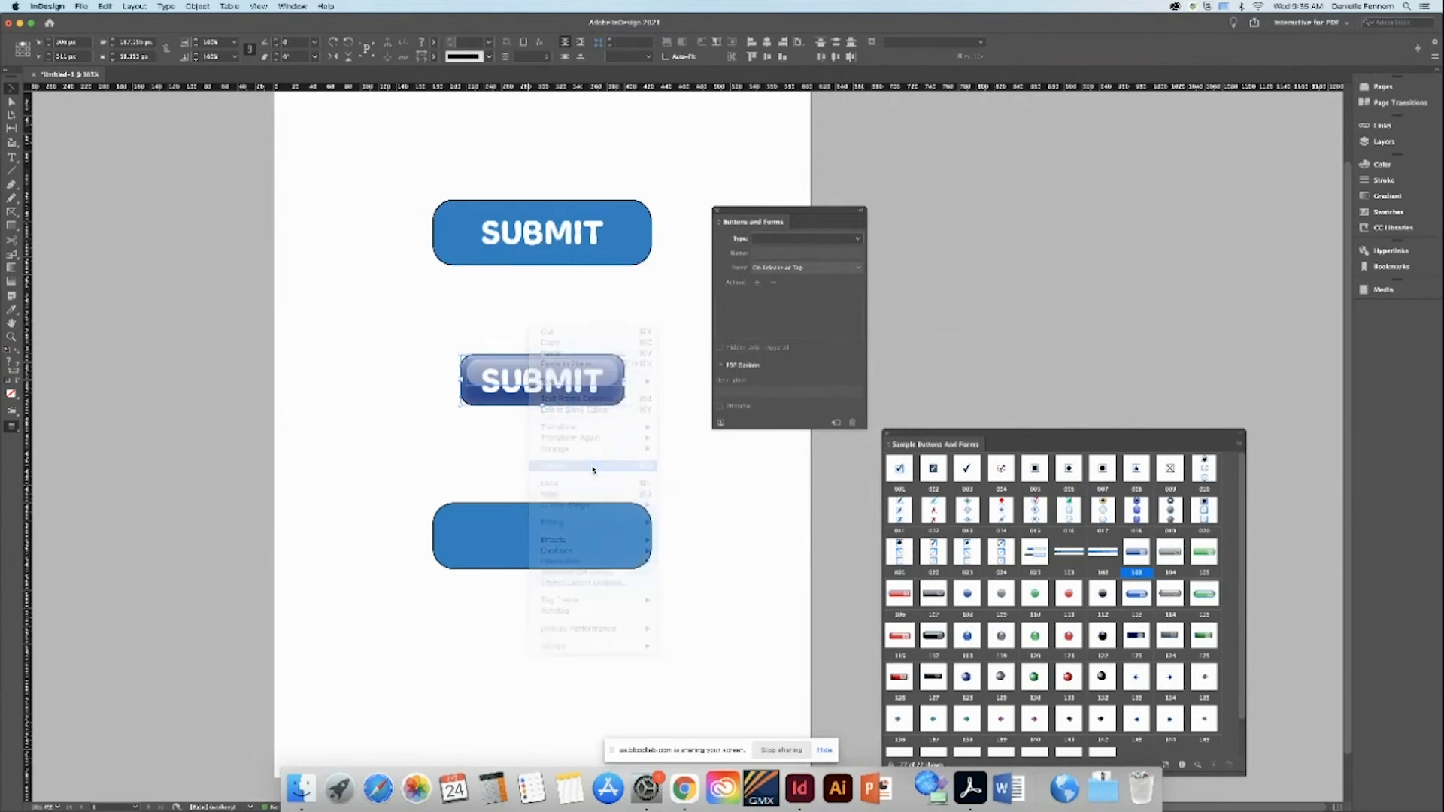
Step: Convert the grouped glossy artwork into a Button type and give it a custom name
click(858, 240)
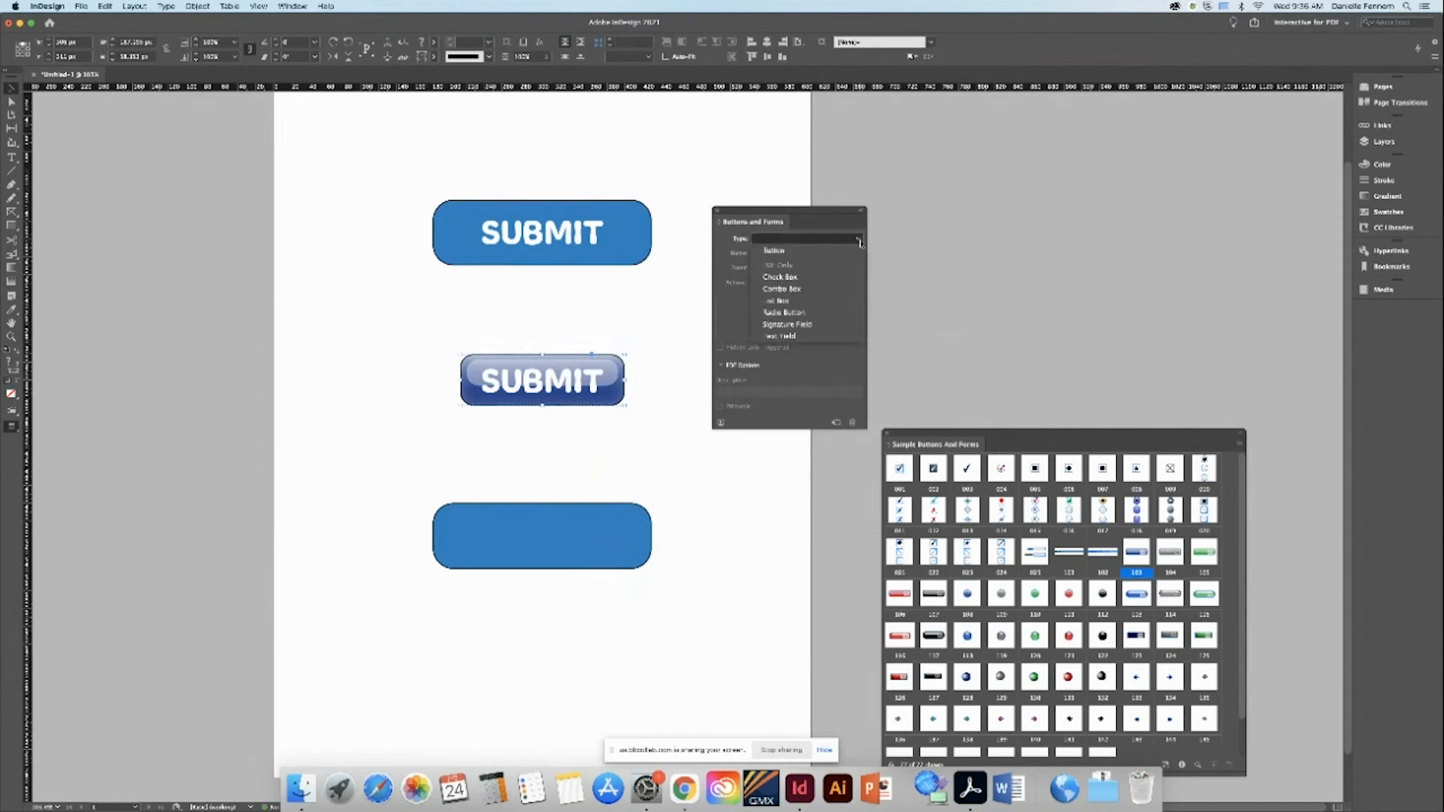
click(782, 255)
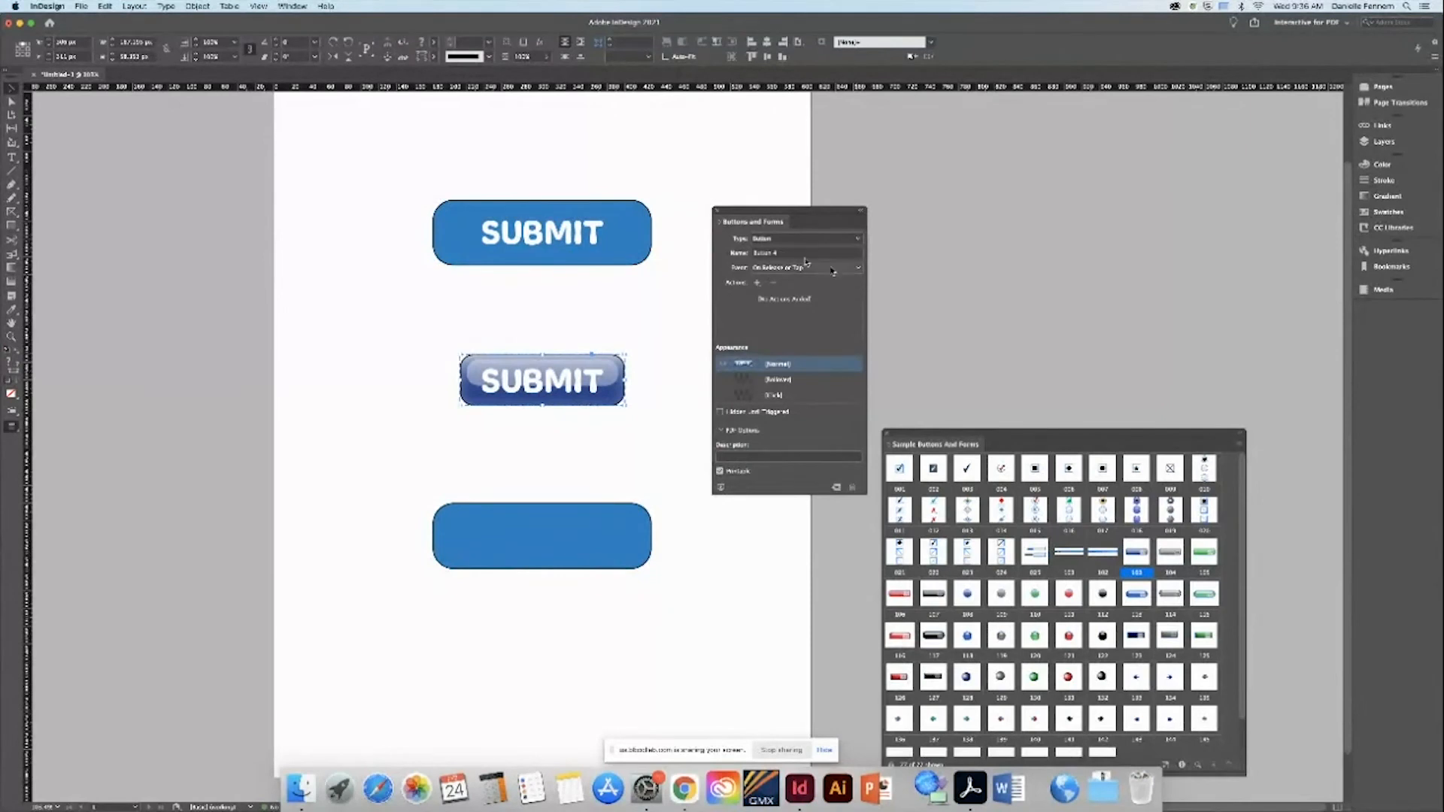
click(789, 253)
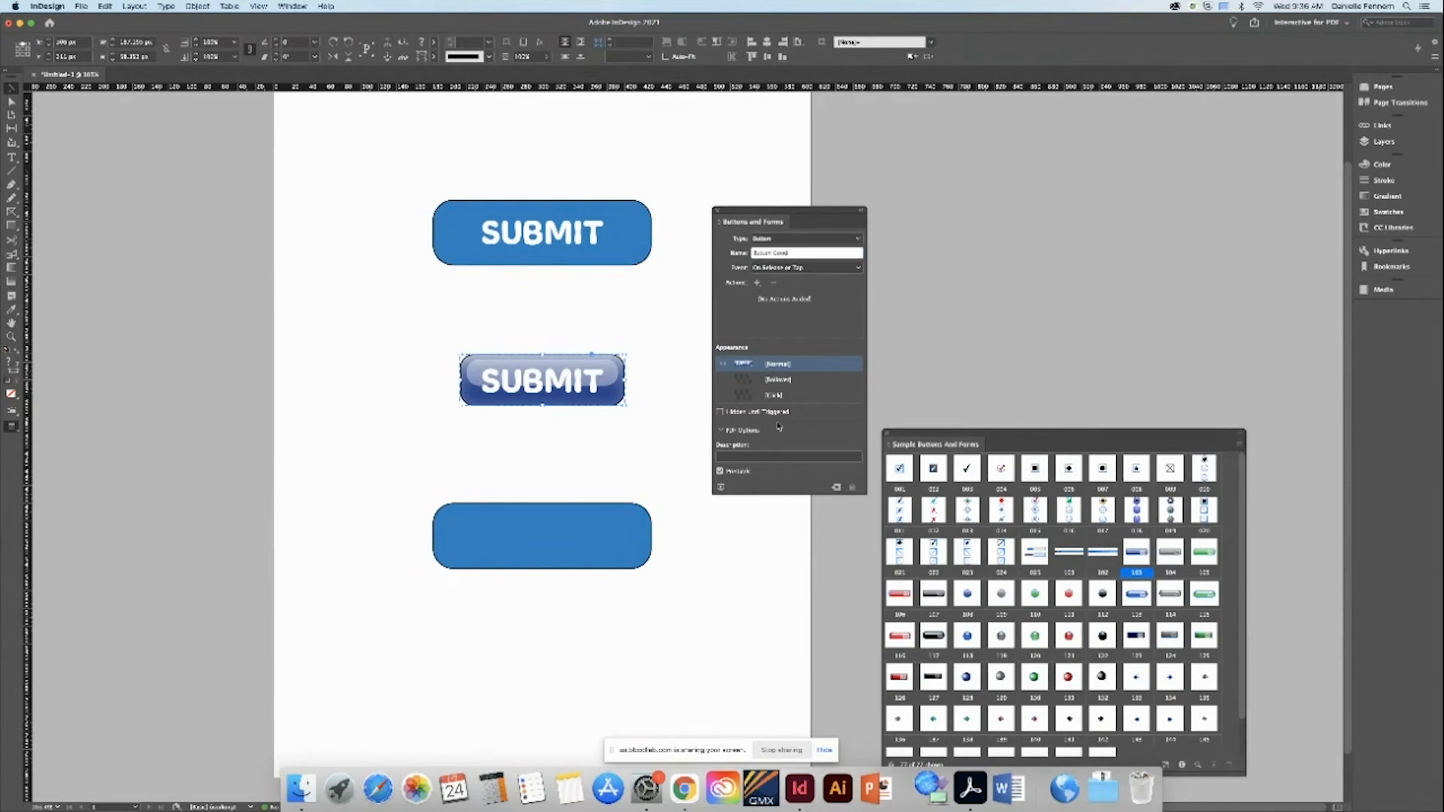
Step: Add a Submit Form action to the glossy button and enter a mailto link with the recipient's e-mail as its URL
click(758, 284)
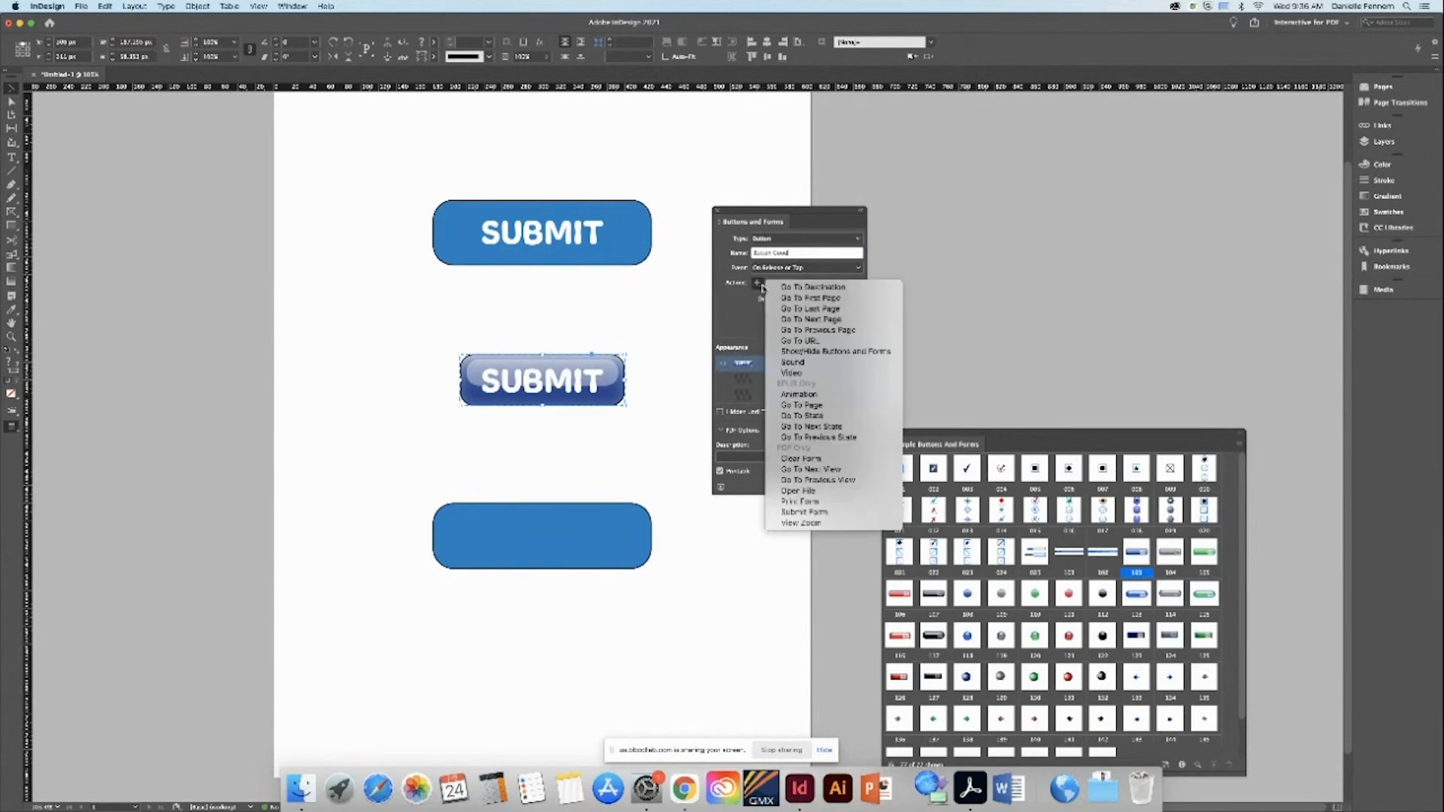
click(799, 514)
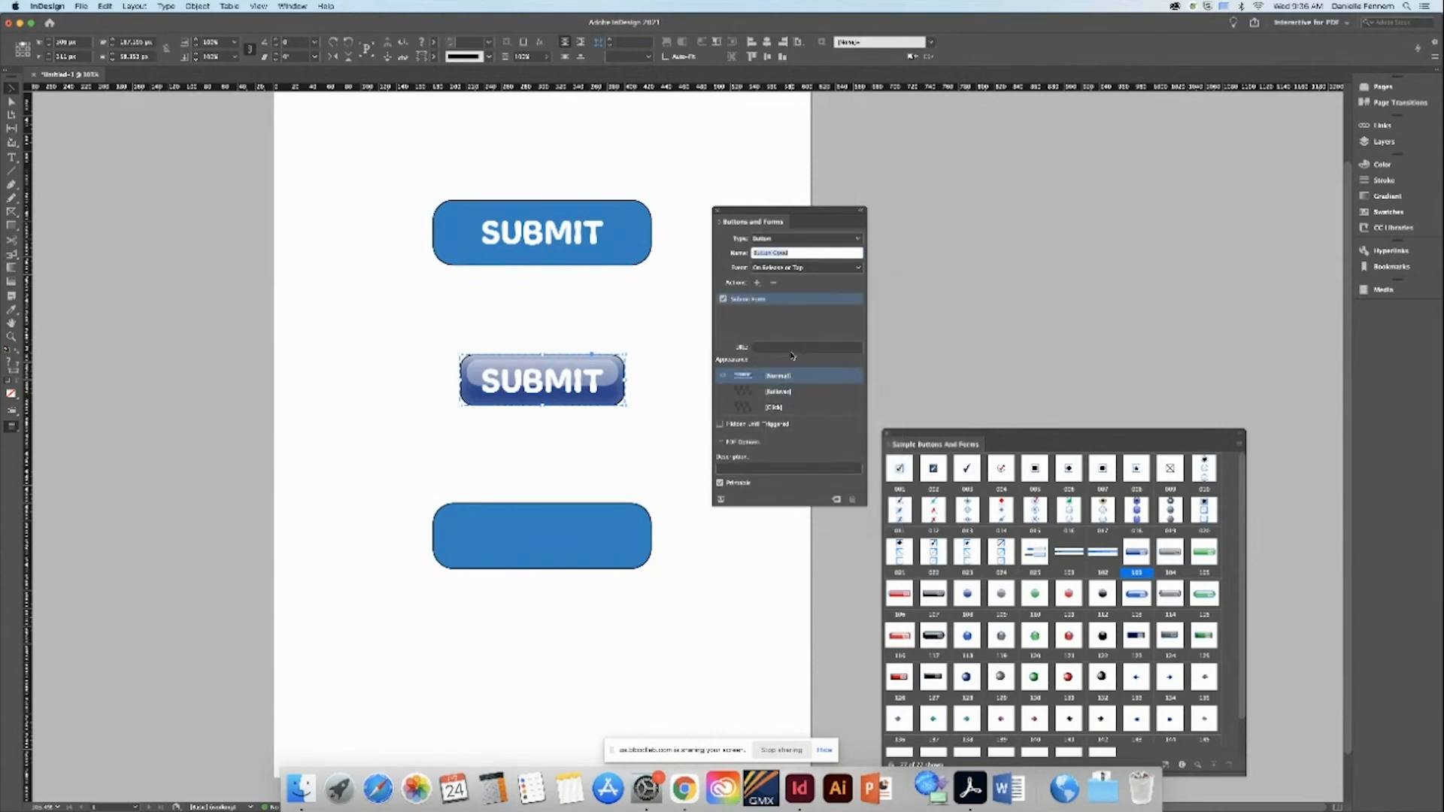
click(784, 348)
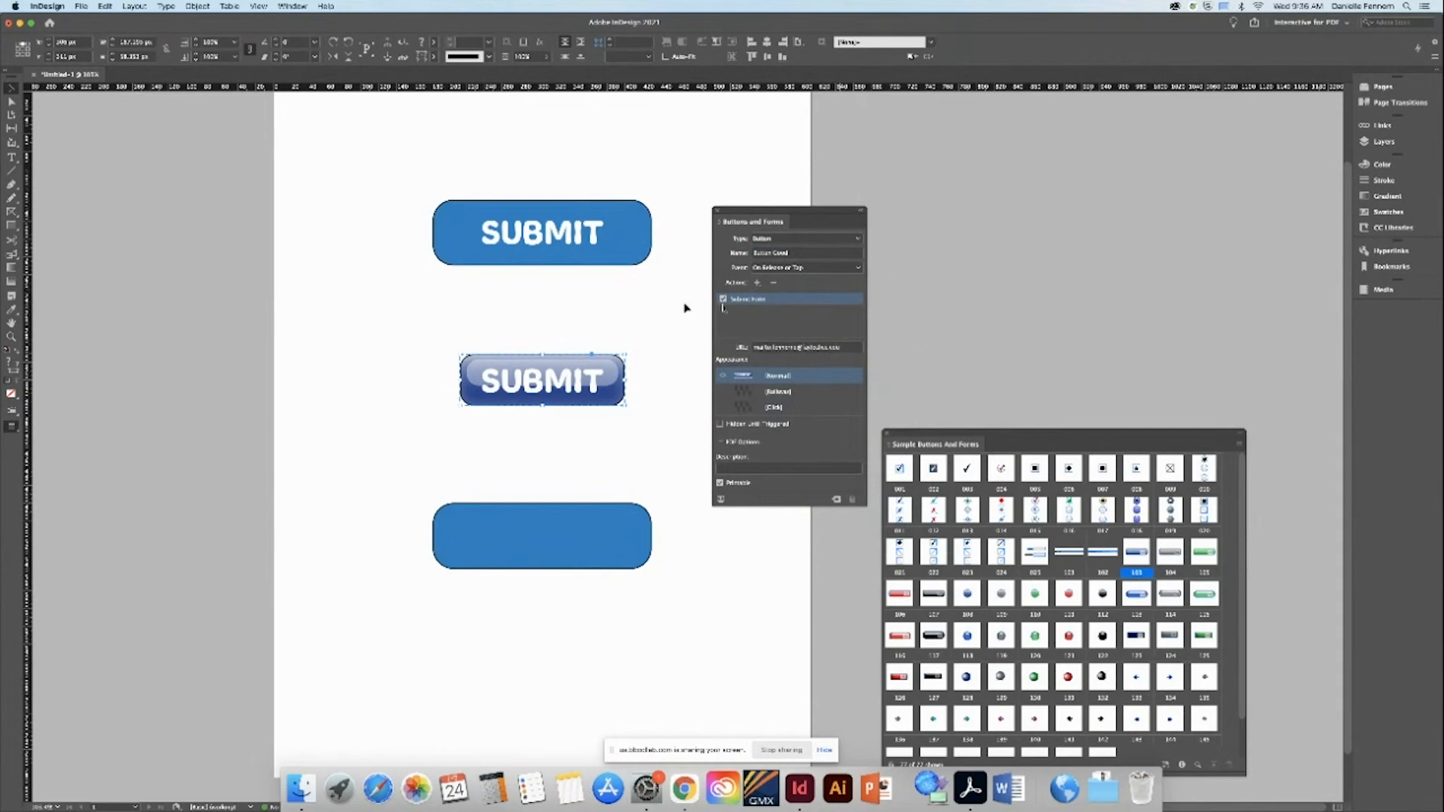
Step: Deselect the glossy button, switch to Acrobat to close the previously exported PDF, and return to the InDesign document
click(595, 321)
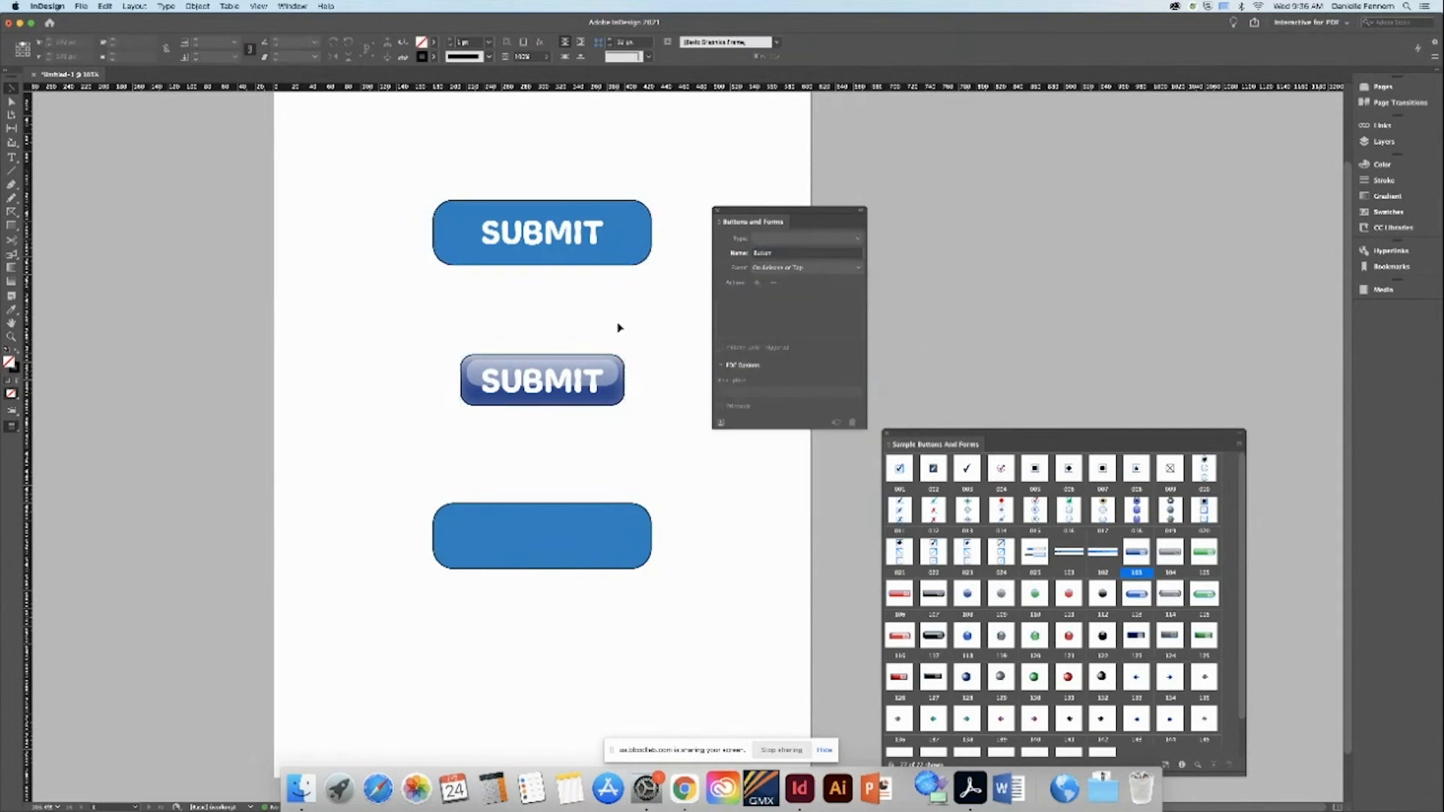
click(83, 7)
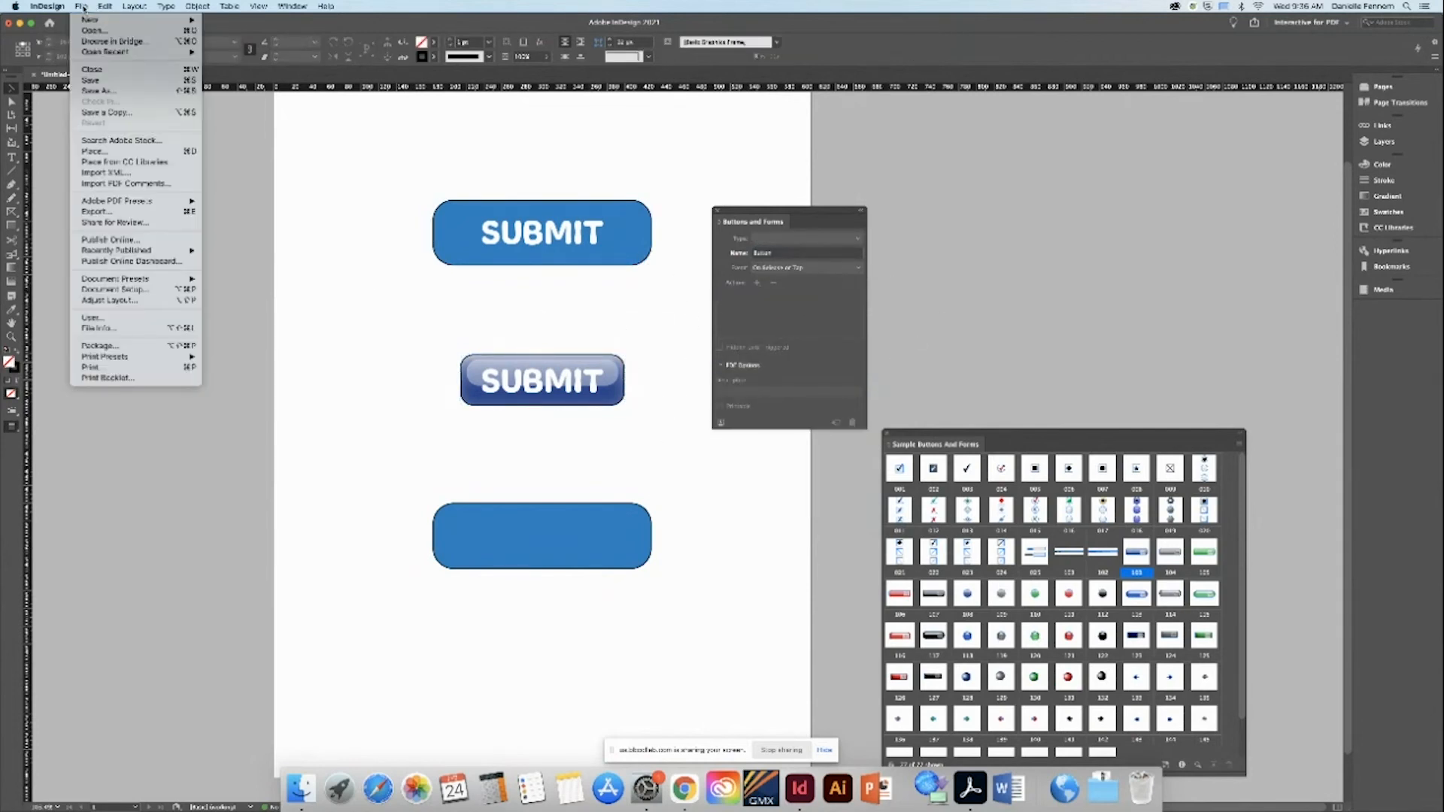
click(970, 788)
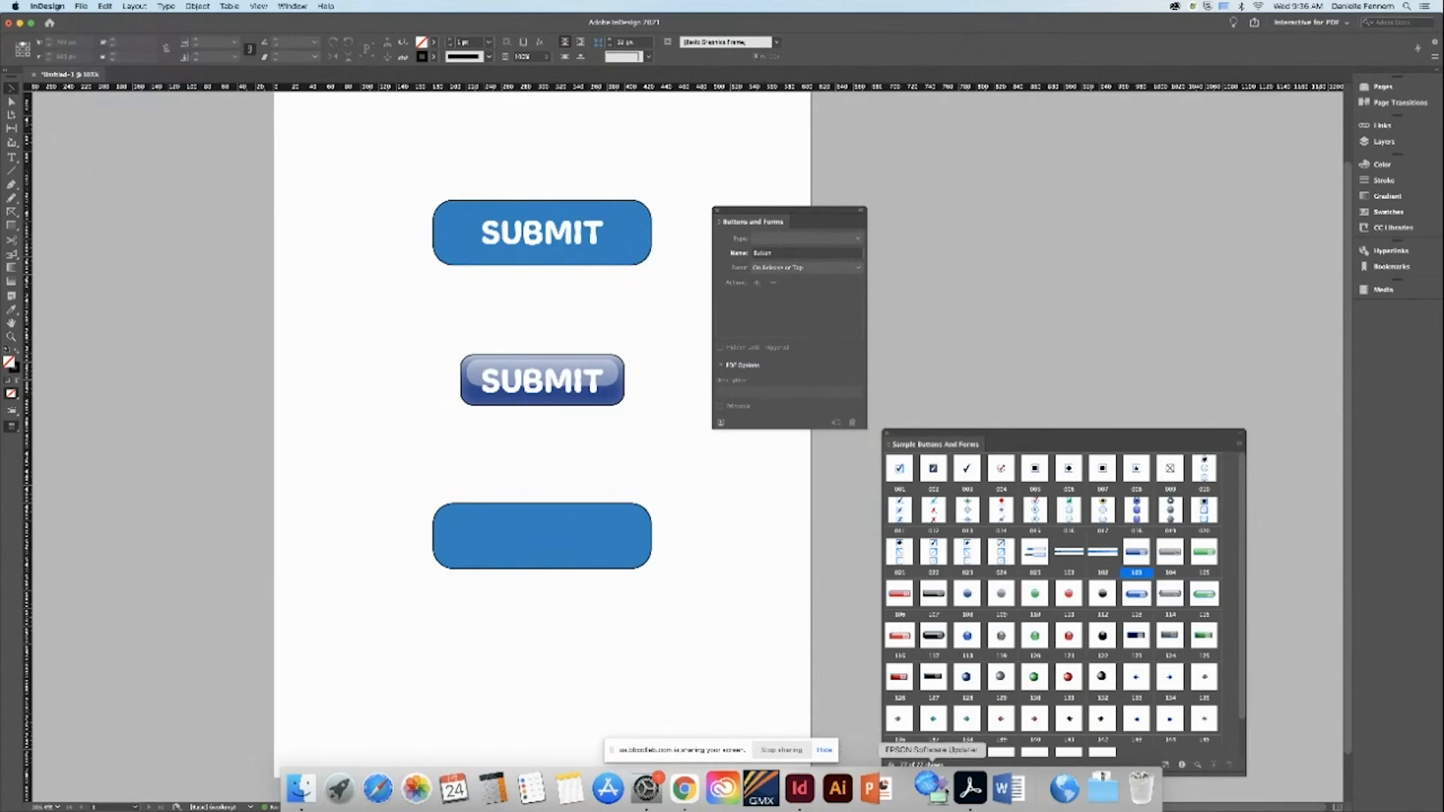
key(super+w)
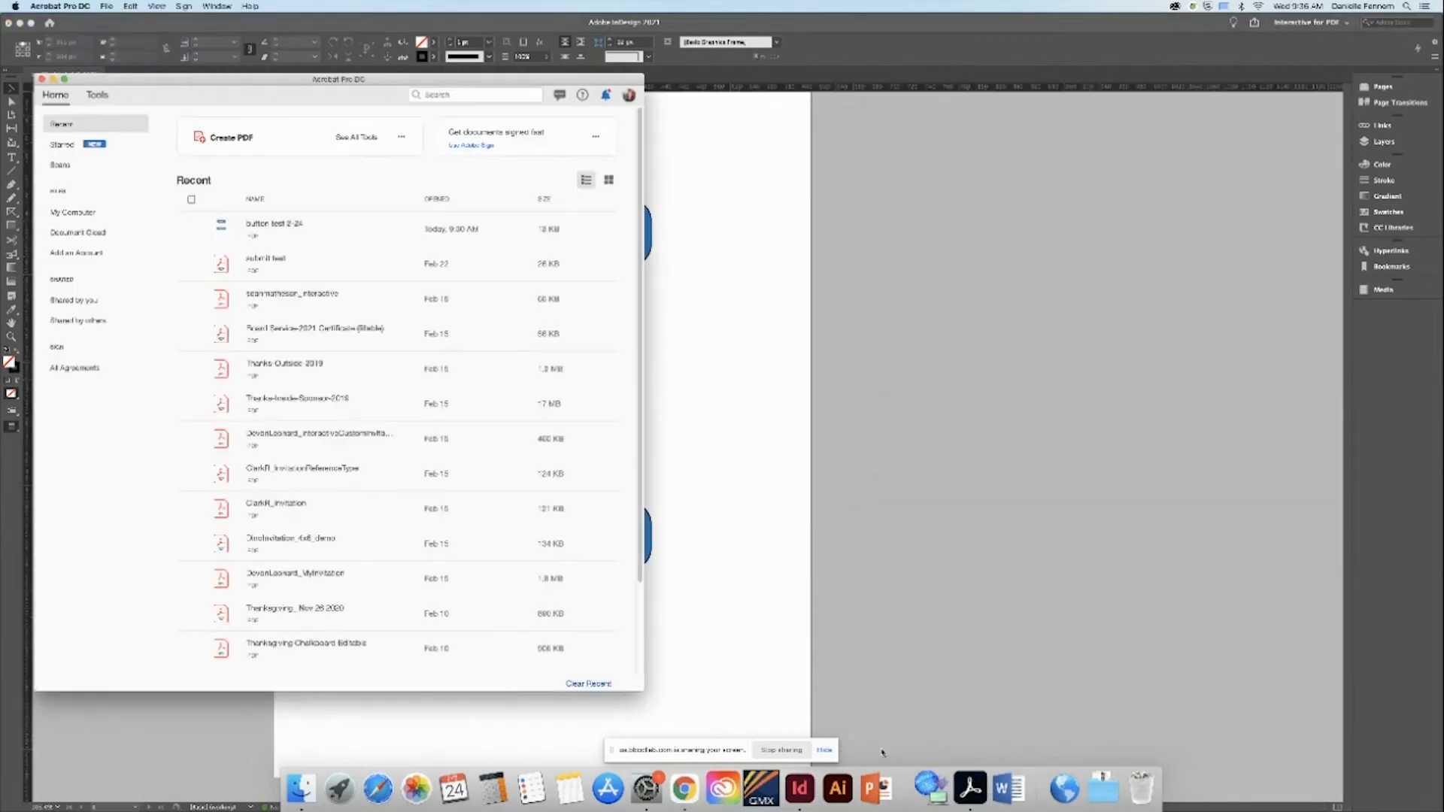
click(906, 333)
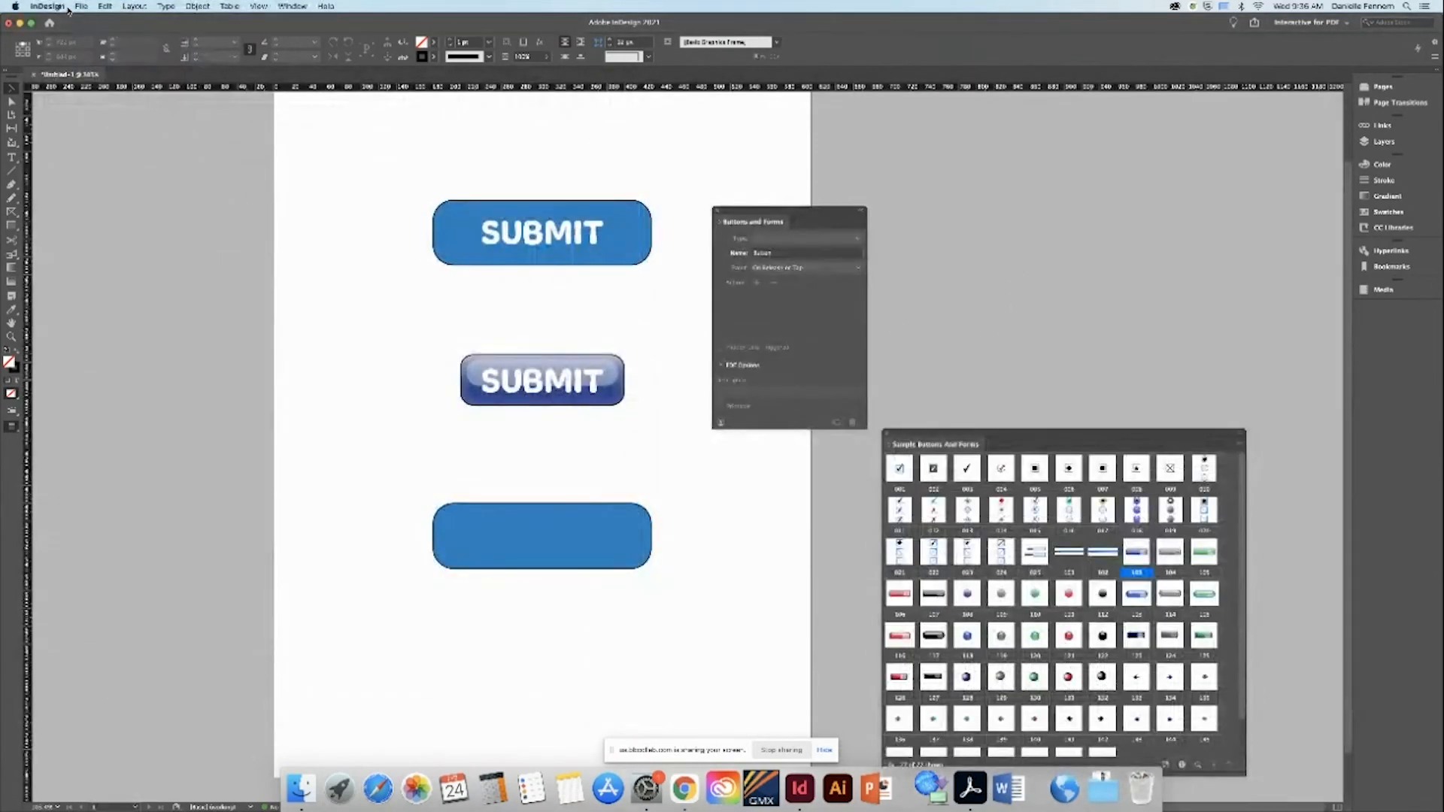
Step: Export all pages to the Desktop as an Adobe PDF (Interactive) named Untitled-1, with forms and media included and viewing after export
click(78, 7)
click(99, 211)
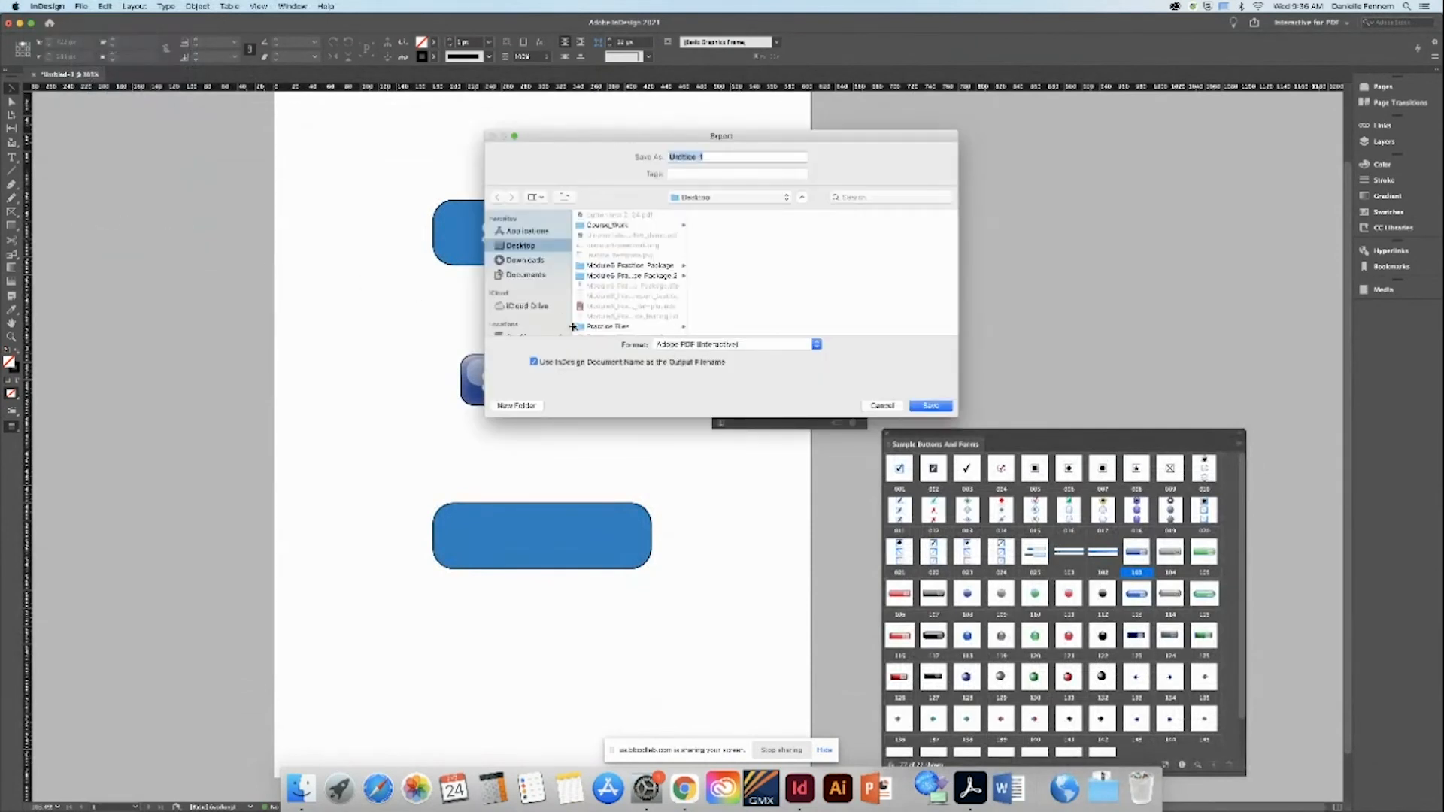
click(951, 407)
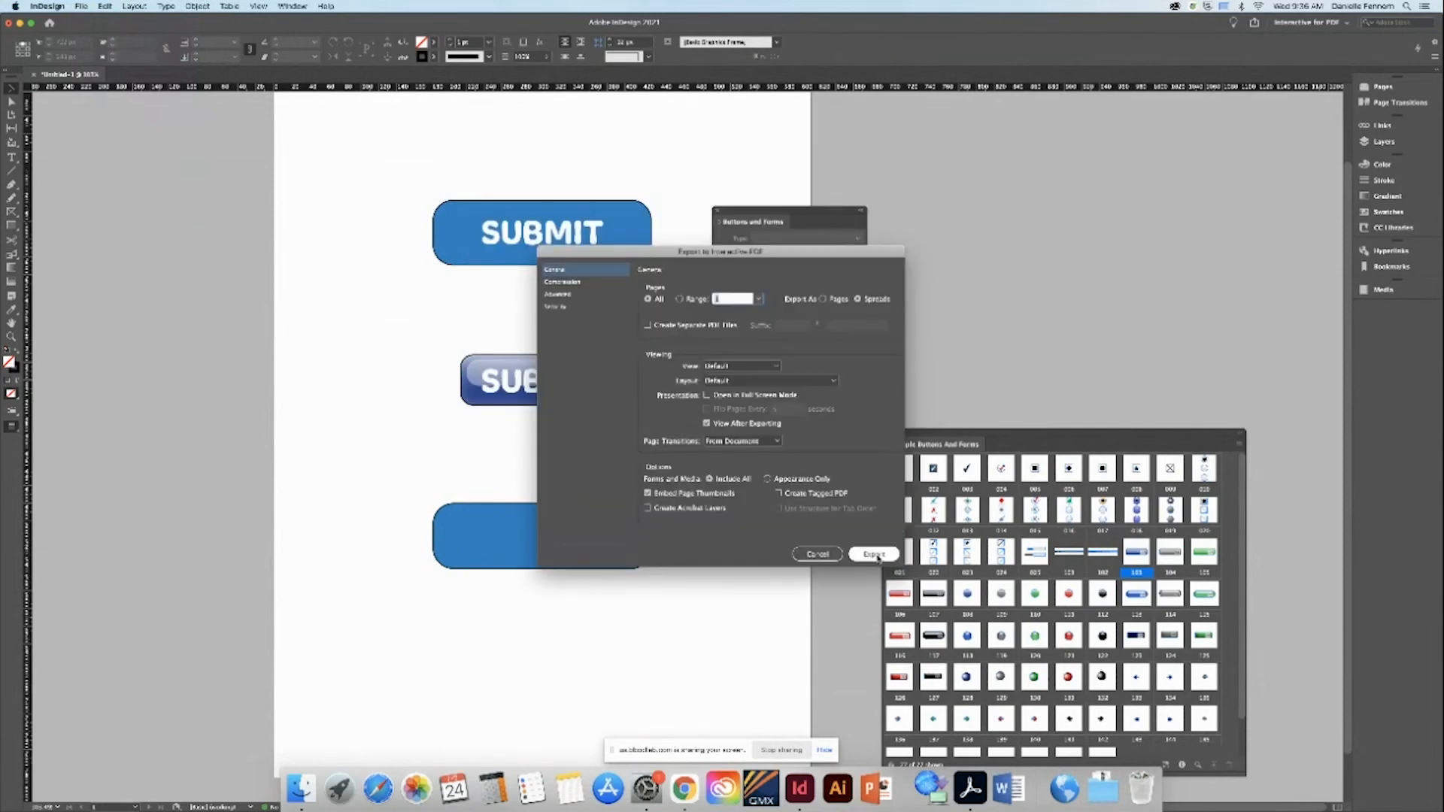
click(874, 554)
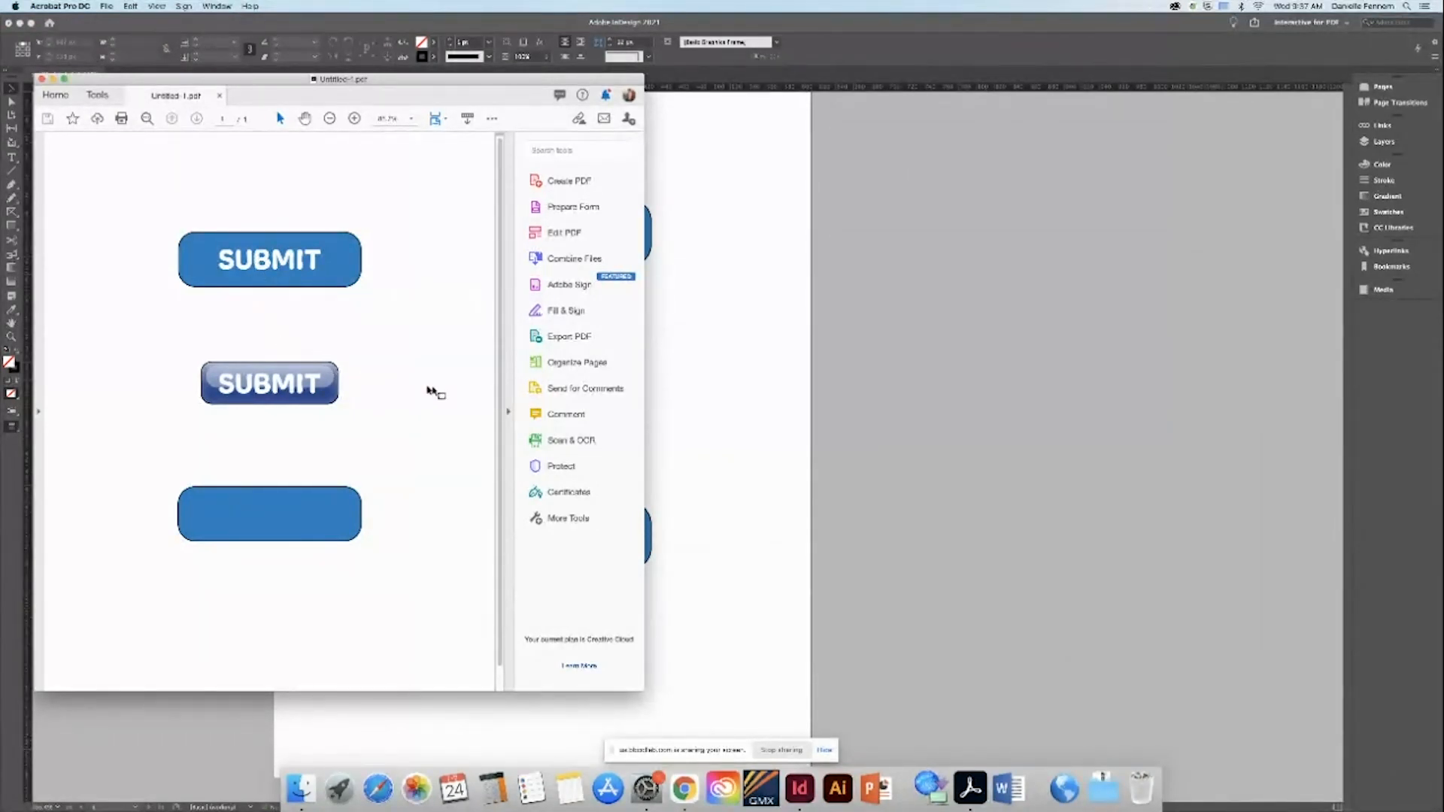
Step: Test the glossy SUBMIT button in the exported PDF, cancelling the e-mail request it opens
click(272, 384)
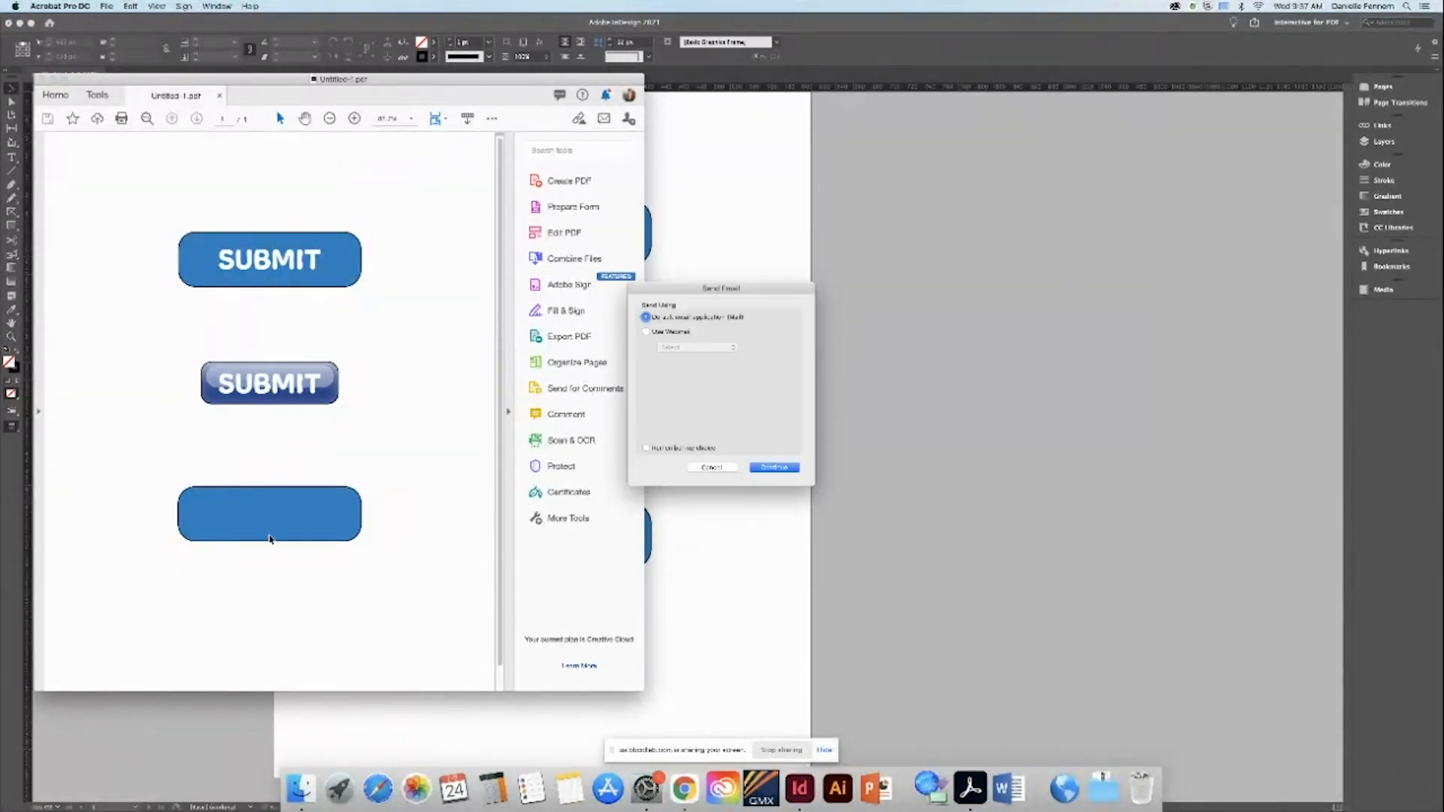
drag(675, 289, 437, 210)
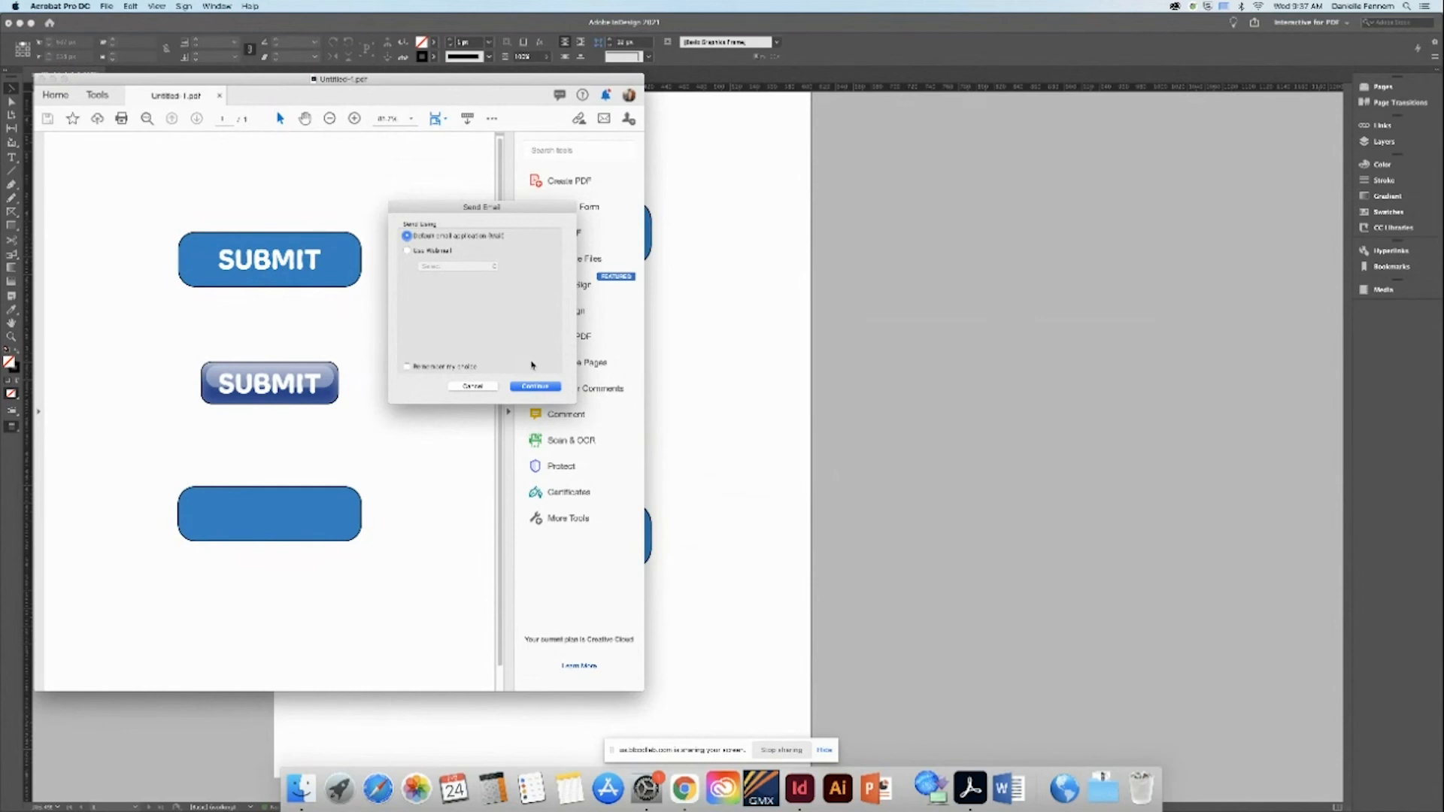
click(481, 388)
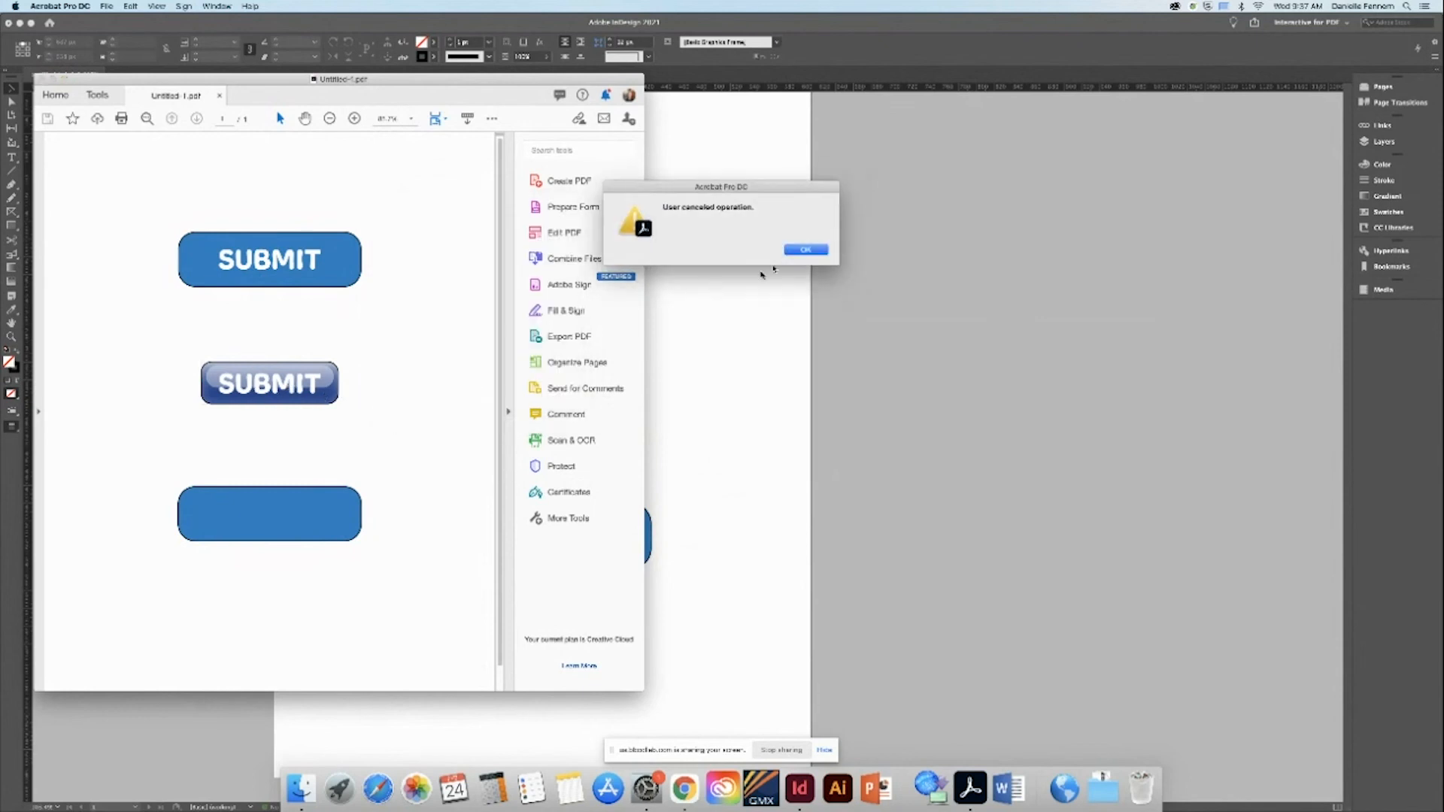
click(803, 250)
drag(182, 350, 410, 445)
click(264, 327)
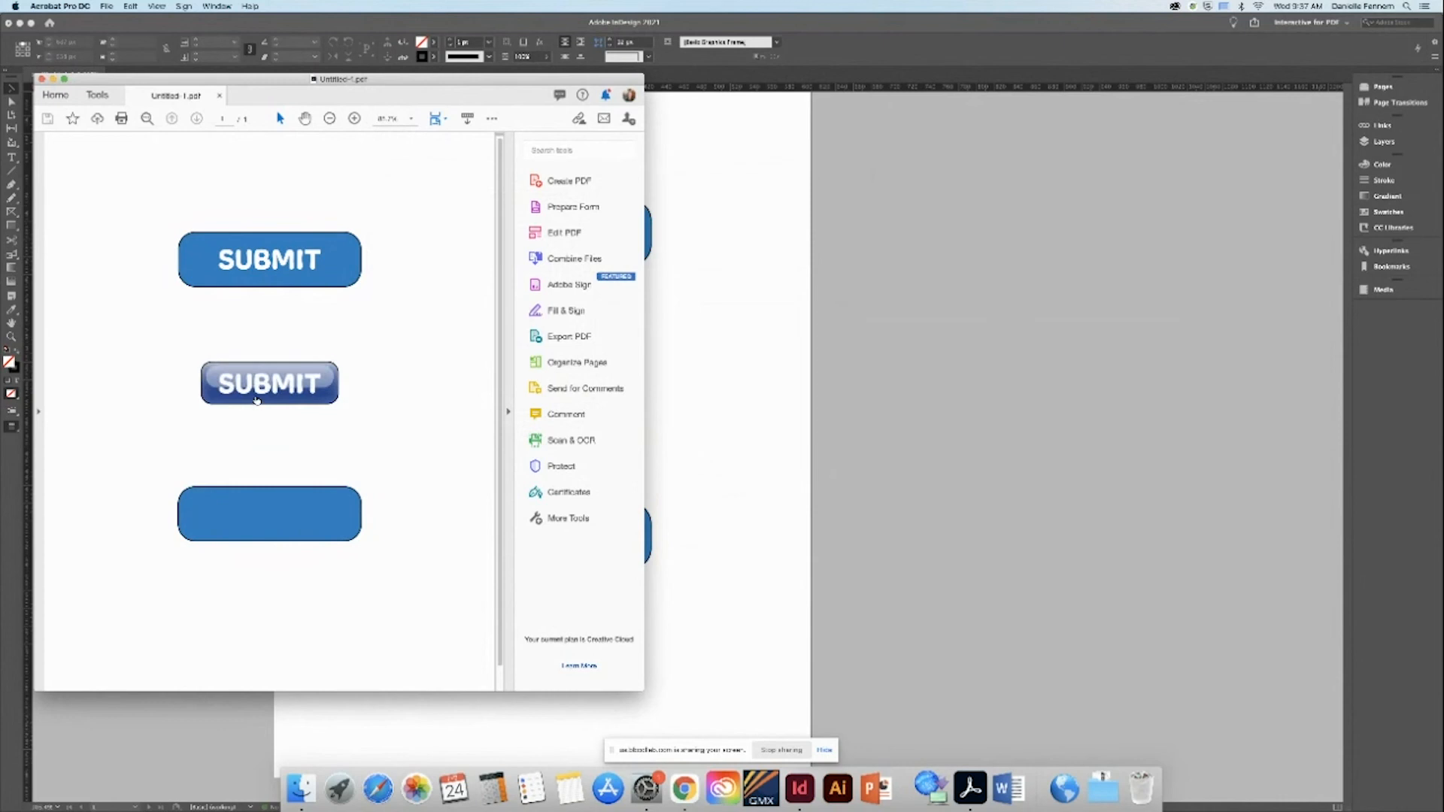
Step: Reselect the glossy SUBMIT button in InDesign and minimise the exported PDF's window in Acrobat
click(781, 470)
click(600, 361)
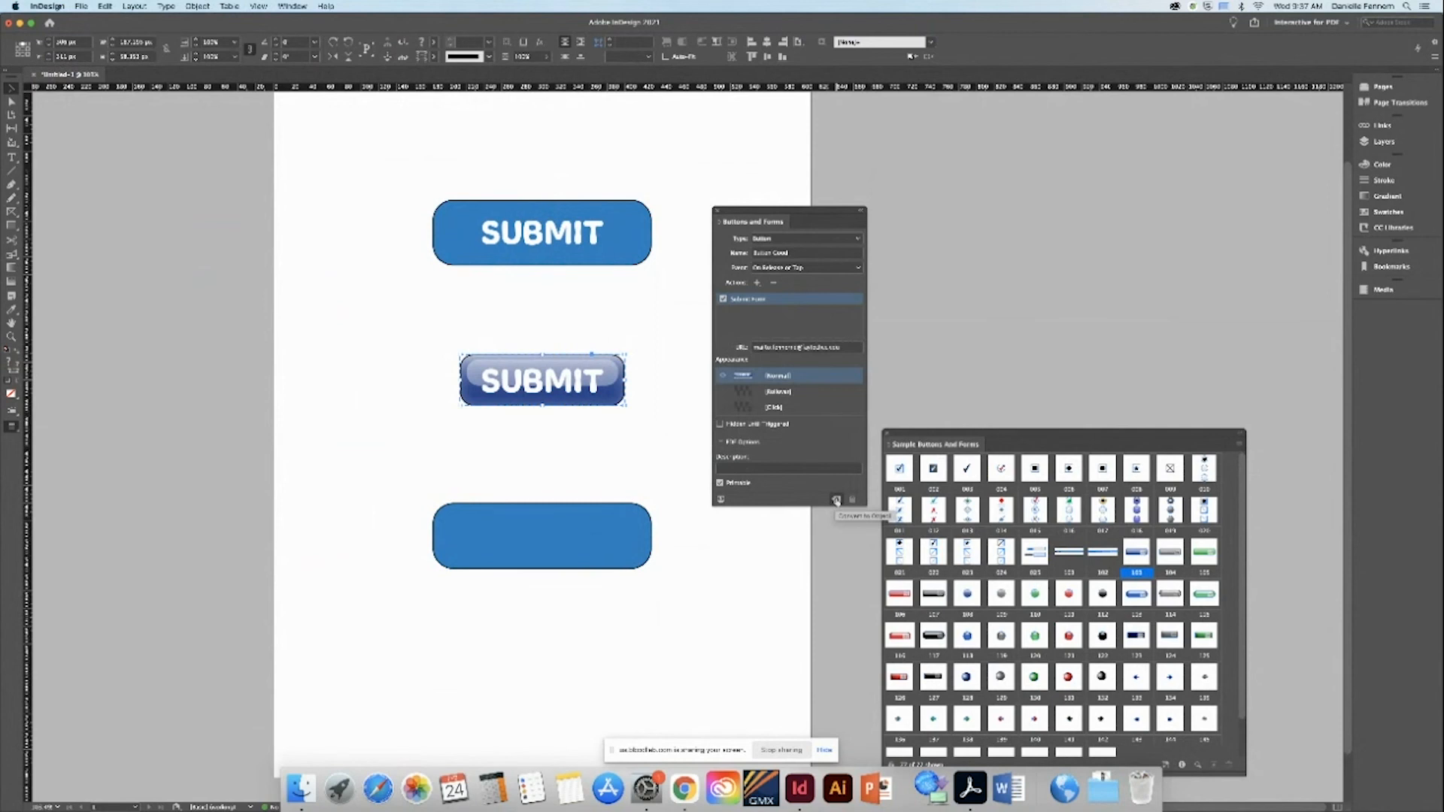
drag(345, 309, 621, 439)
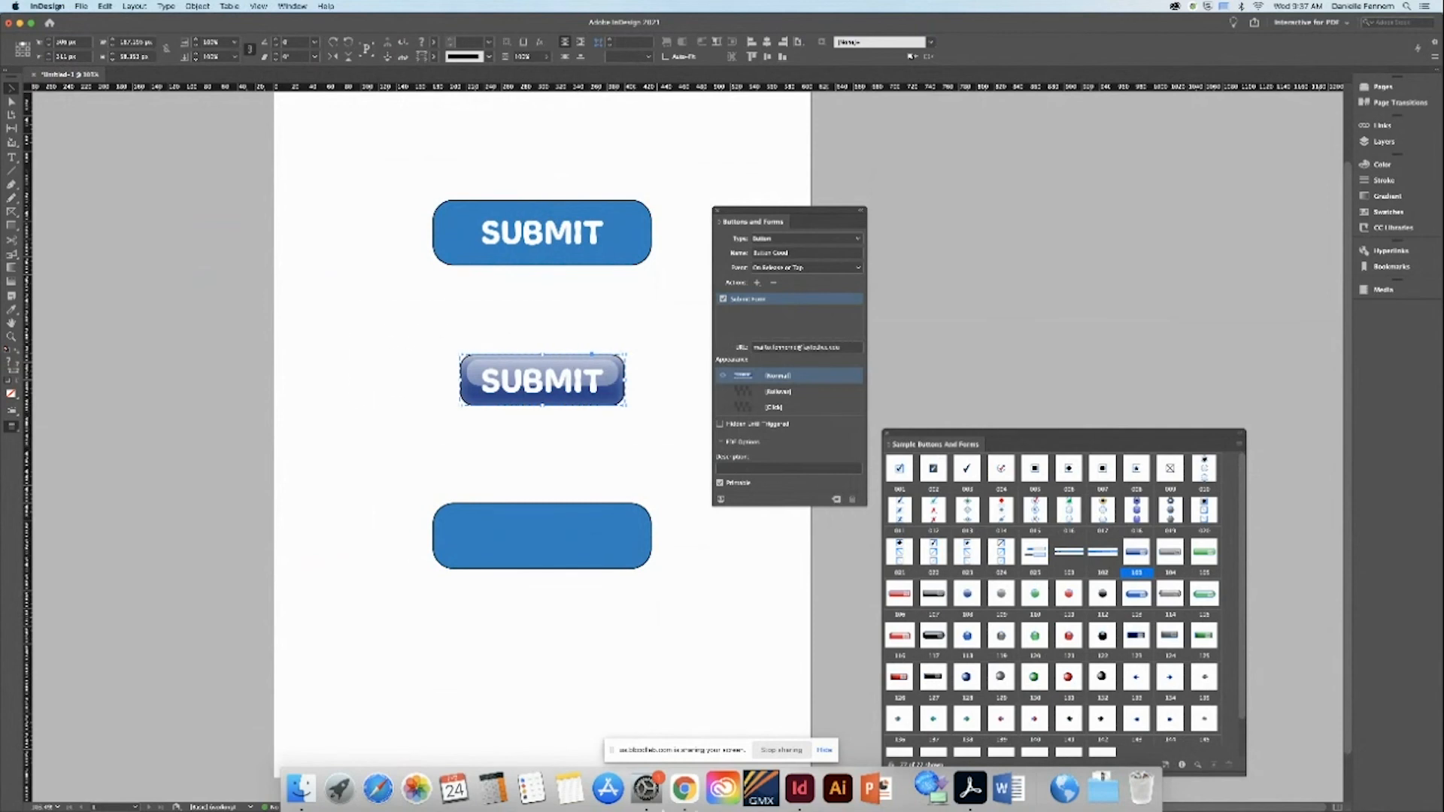
click(970, 788)
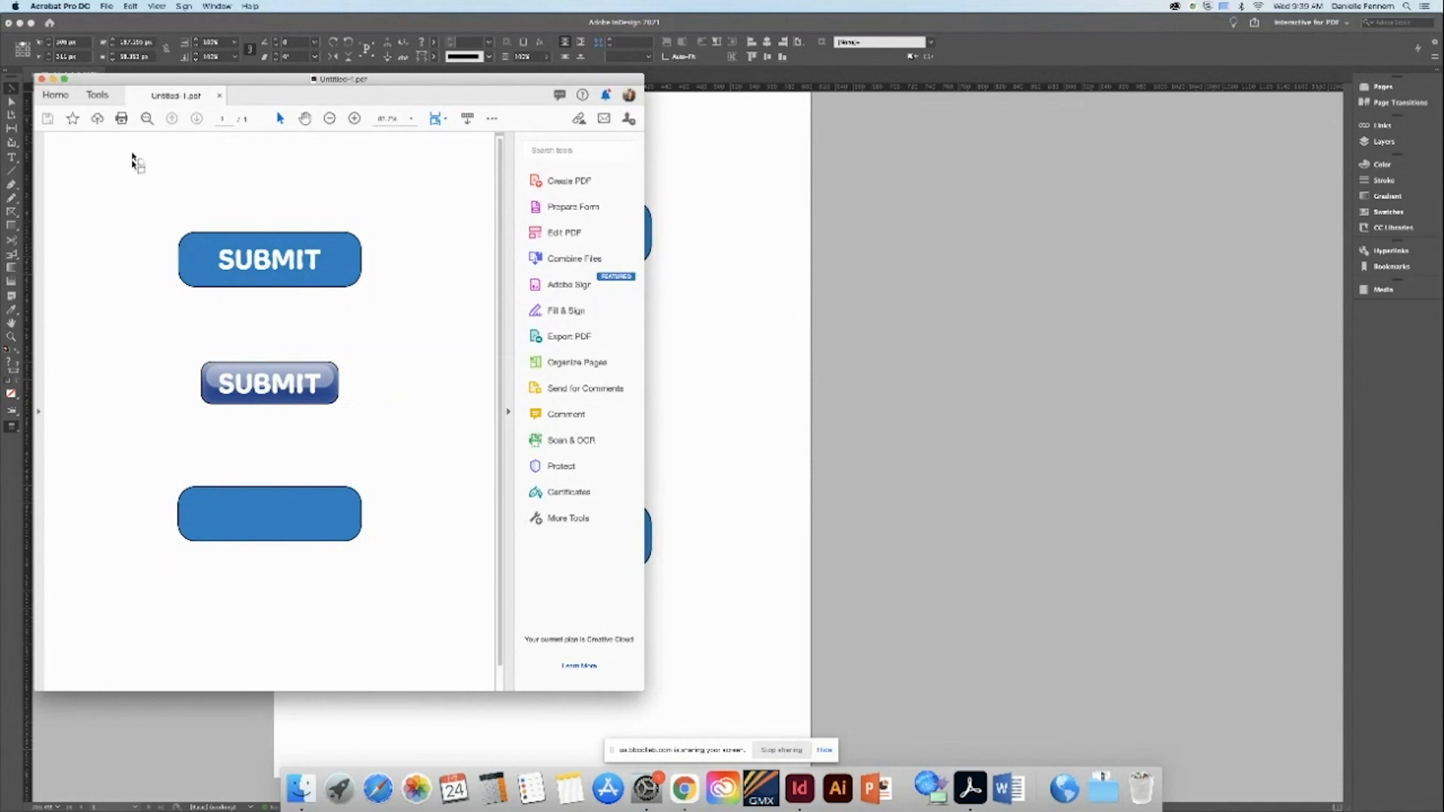
click(53, 79)
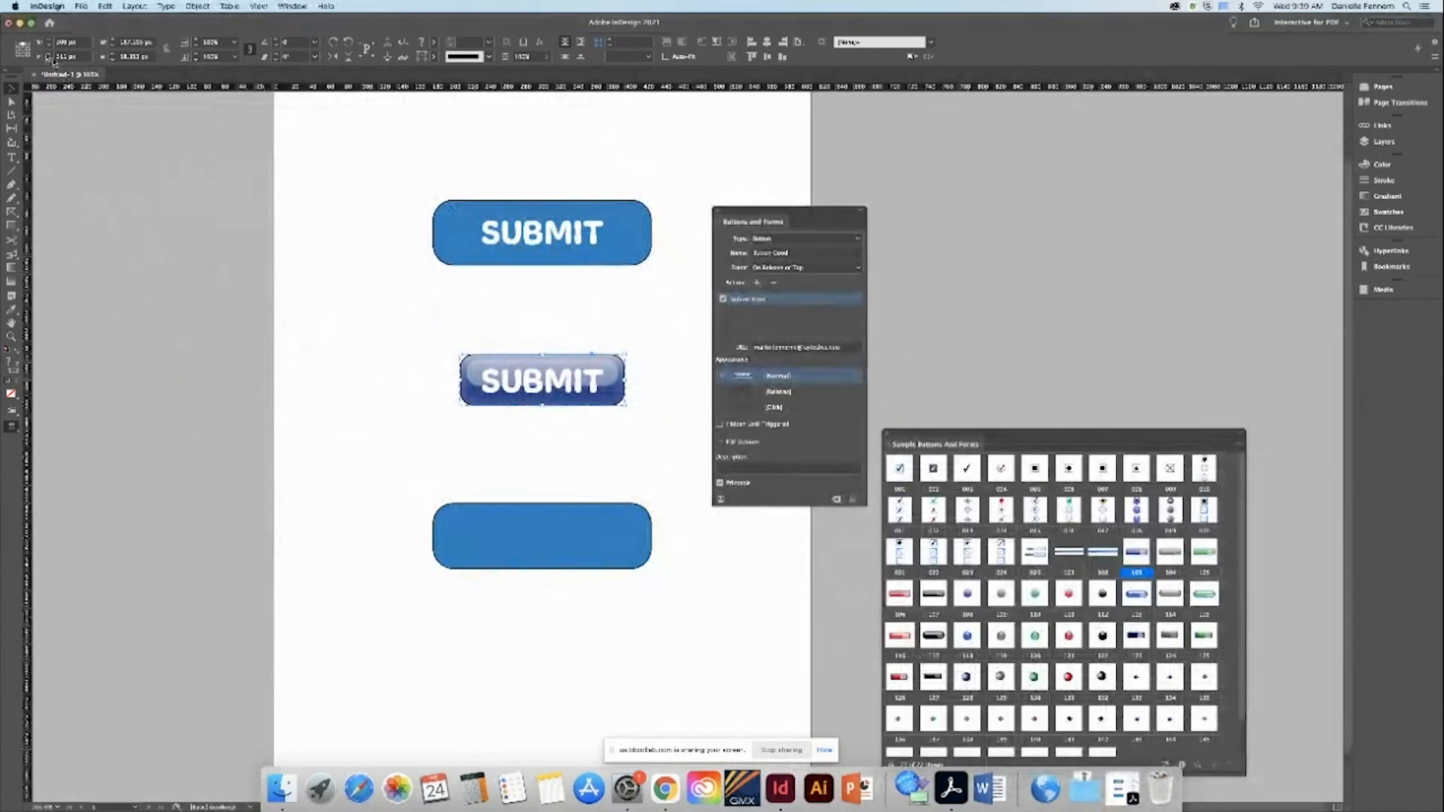